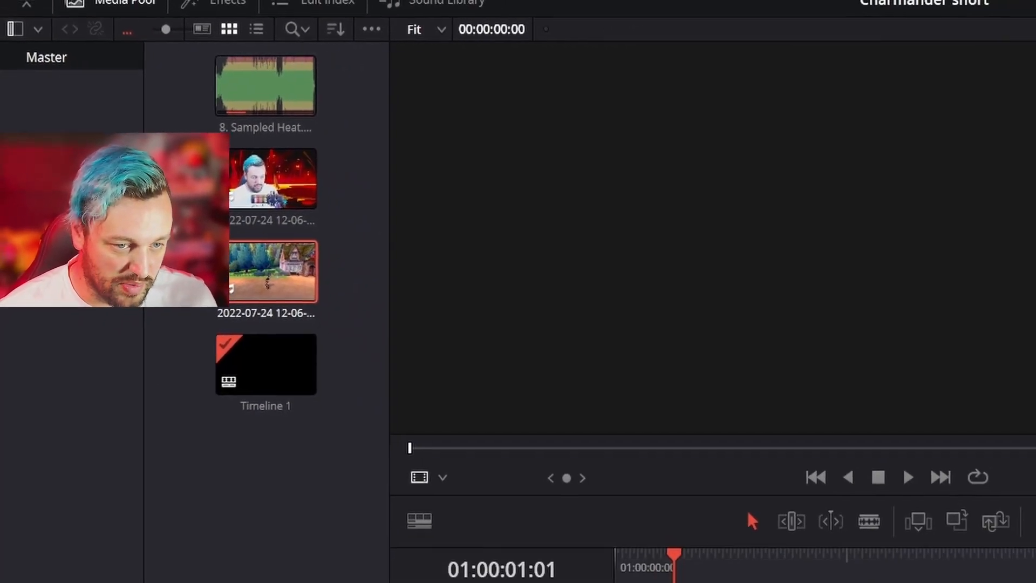
# - Place the Pokémon gameplay clip from the media pool on Video 2, with its audio on Audio 2, starting at about 01:00:36
pyautogui.scroll(3, 621, 500)
pyautogui.scroll(-3, 617, 500)
pyautogui.moveTo(149, 73); pyautogui.dragTo(491, 422)
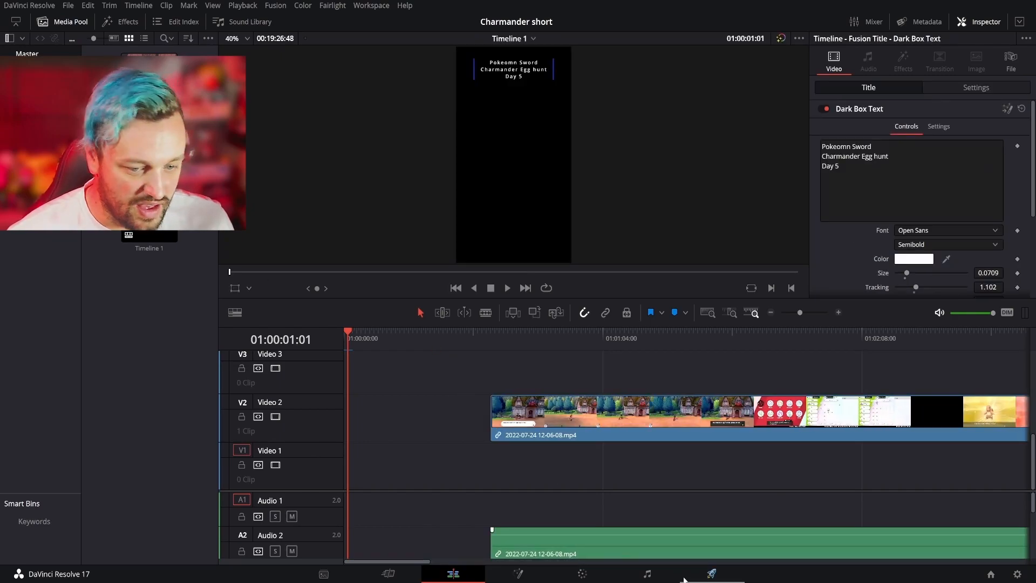
# - Split the gameplay clip's video and audio just where the first egg-hatching sequence begins
pyautogui.moveTo(391, 564); pyautogui.dragTo(441, 567)
pyautogui.click(568, 345)
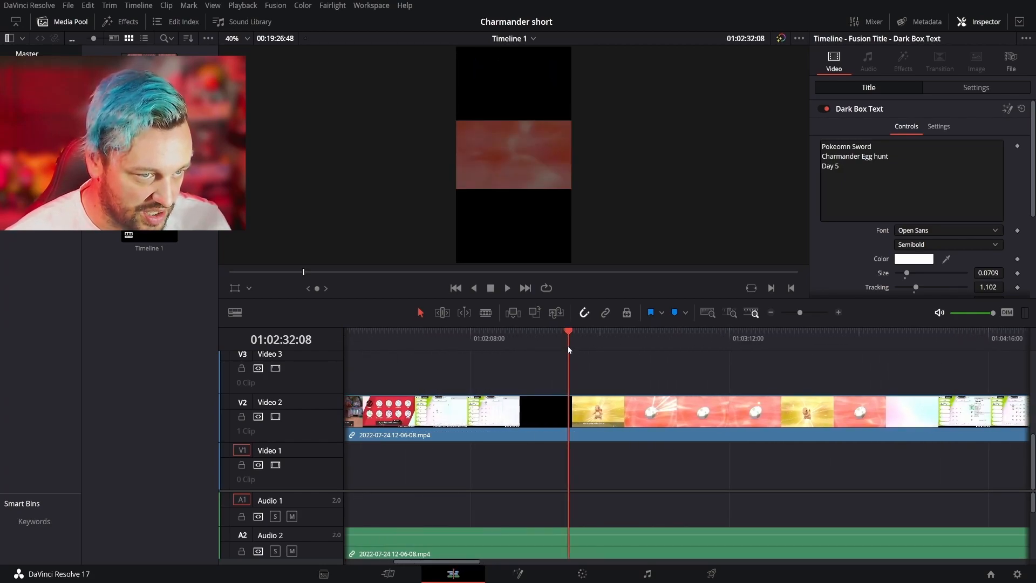
pyautogui.moveTo(568, 346); pyautogui.dragTo(590, 351)
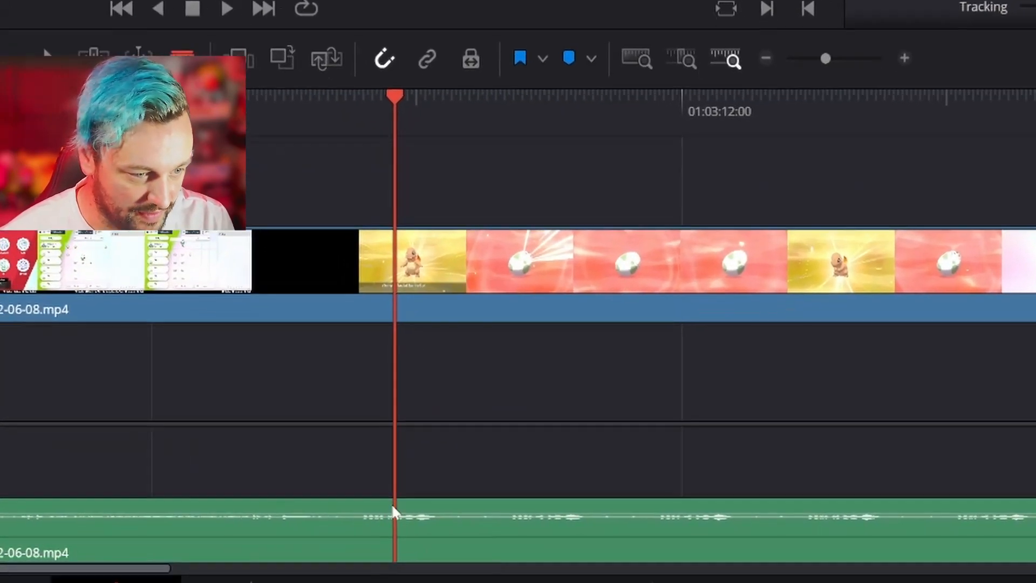
pyautogui.press('b')
pyautogui.click(243, 516)
pyautogui.click(249, 178)
# - Ripple-delete the video and audio before the first hatching sequence so the remaining footage closes the gap
pyautogui.moveTo(2, 57); pyautogui.dragTo(16, 582)
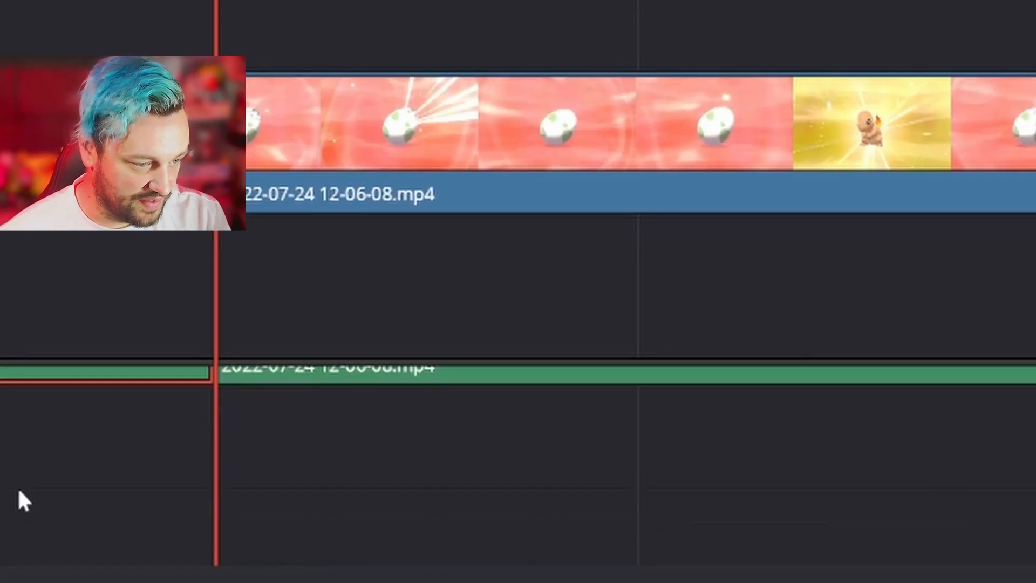
pyautogui.scroll(3, 18, 487)
pyautogui.press('Delete')
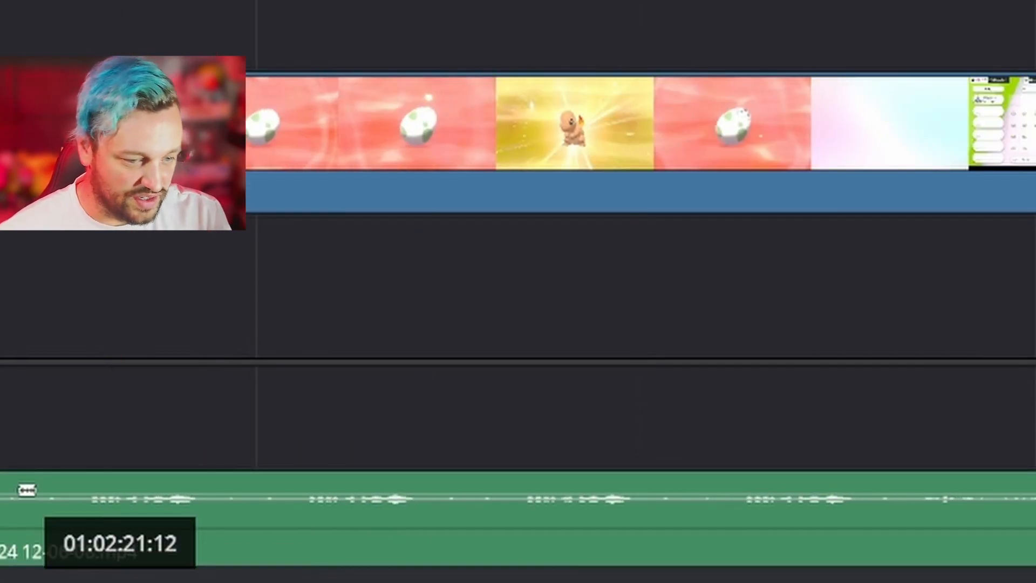
# - Split the gameplay clip's video and audio where the first egg-hatching sequence ends
pyautogui.press('b')
pyautogui.click(861, 504)
pyautogui.click(863, 204)
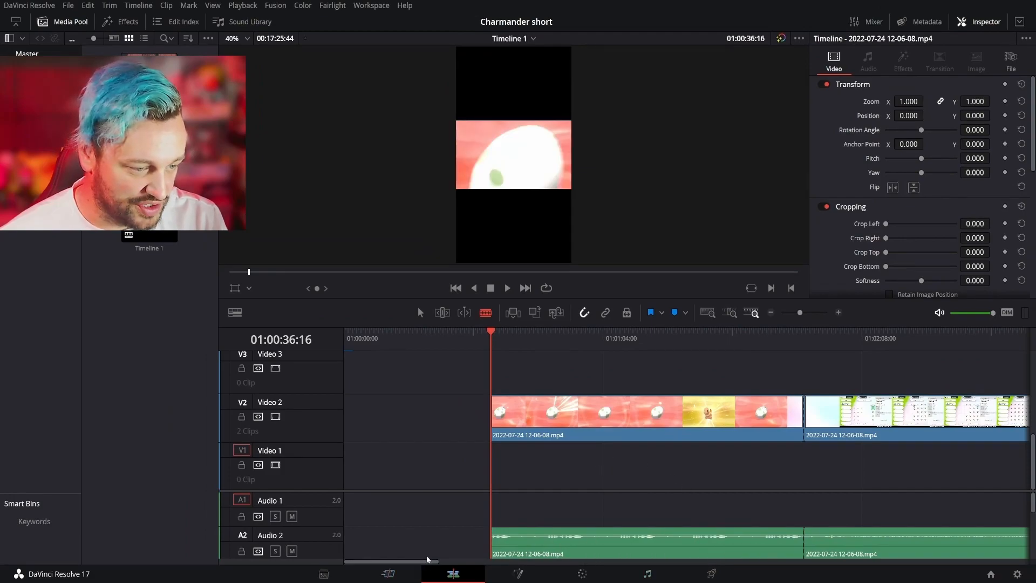
# - Split the gameplay clip at the start and end of the second hatching sequence, and ripple-delete the footage between the first two sequences
pyautogui.moveTo(423, 562); pyautogui.dragTo(588, 570)
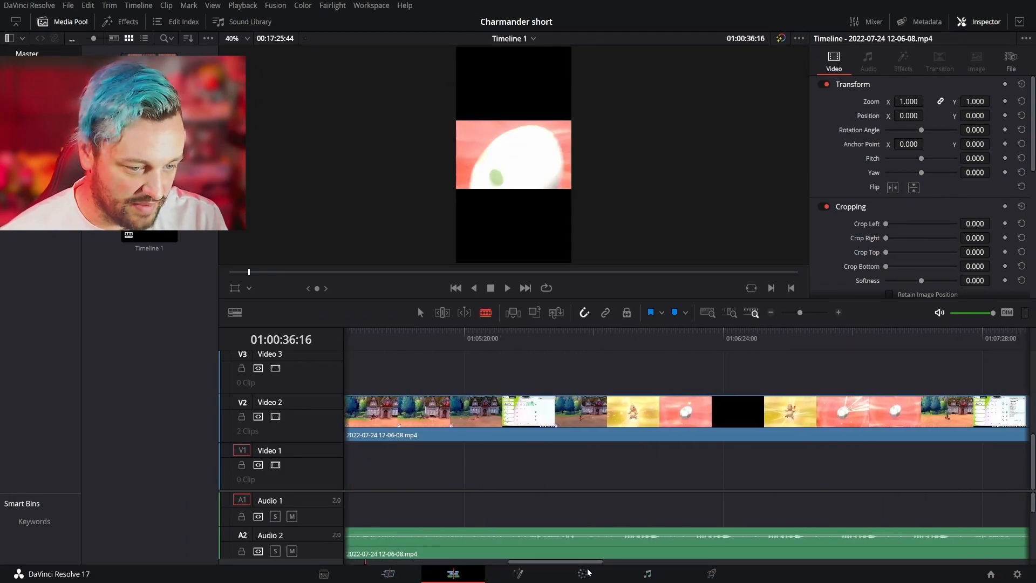
pyautogui.click(623, 544)
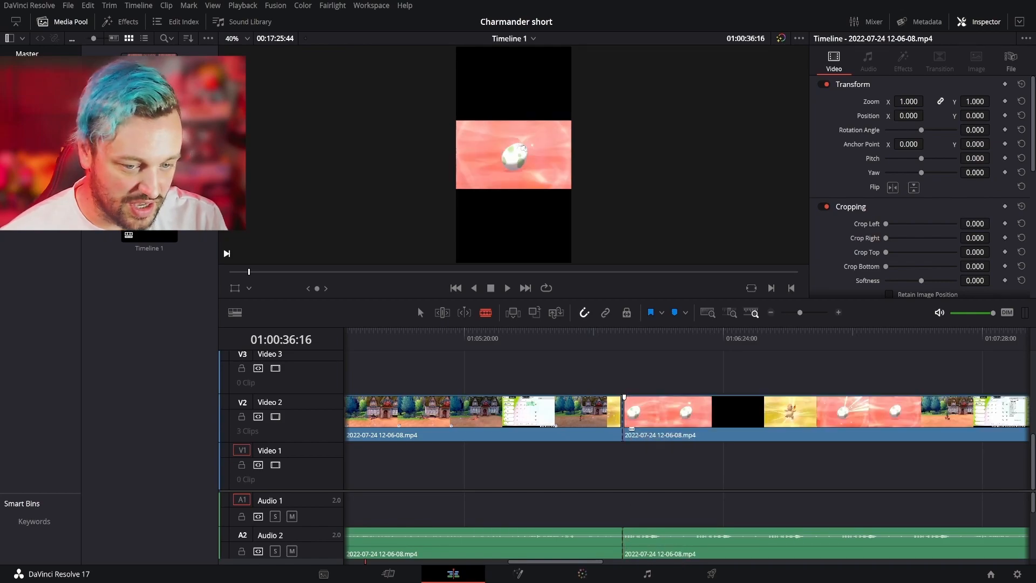
pyautogui.click(955, 537)
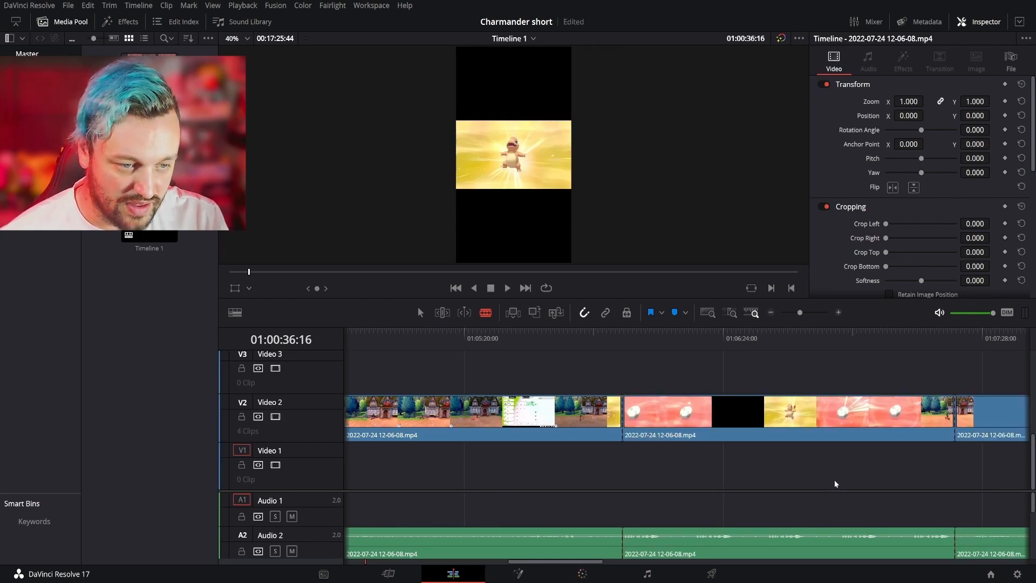
pyautogui.press('a')
pyautogui.click(550, 551)
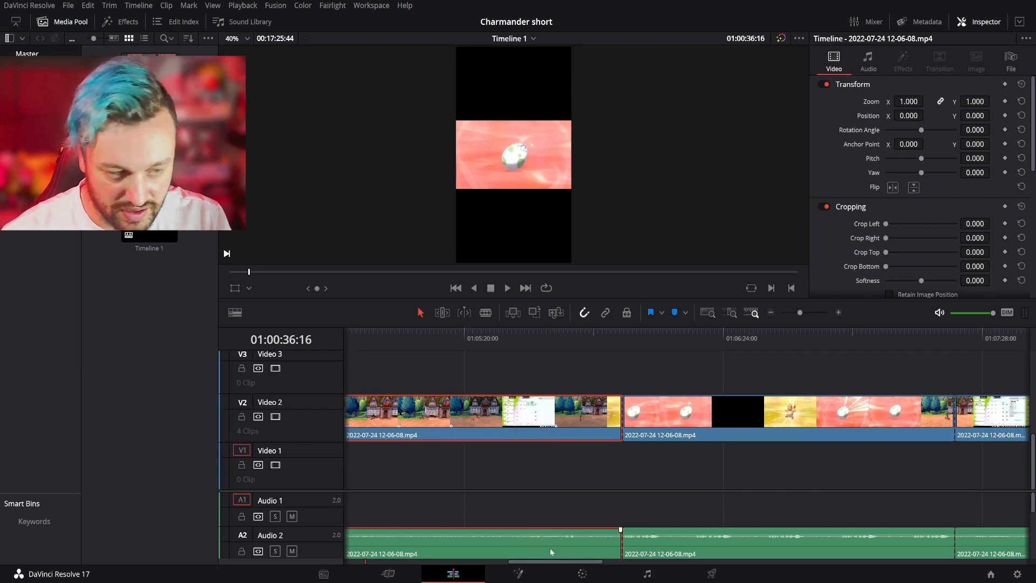
pyautogui.press('Delete')
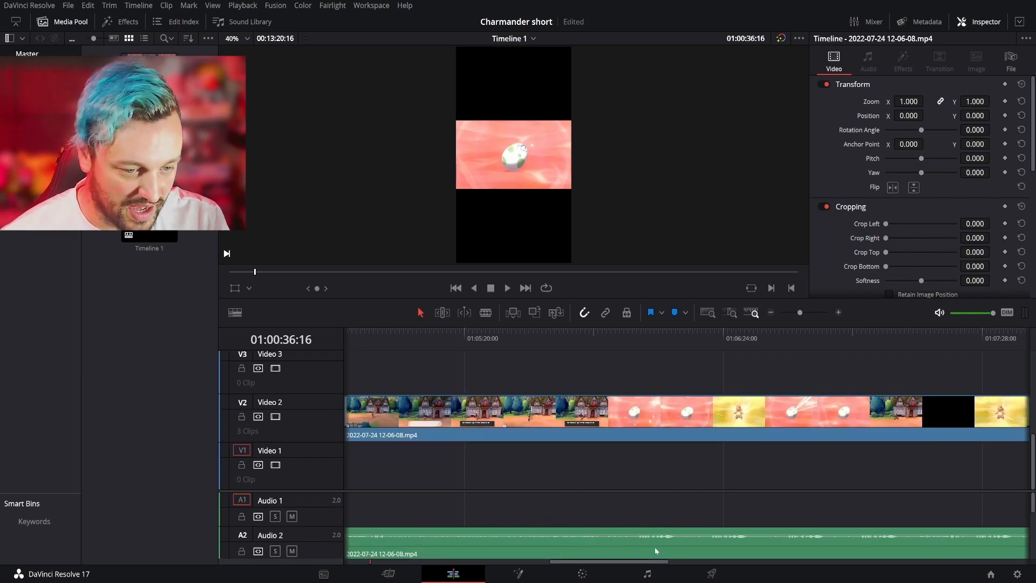
# - Split the gameplay clip where the third hatching sequence begins, and ripple-delete the footage between the second and third sequences
pyautogui.press('b')
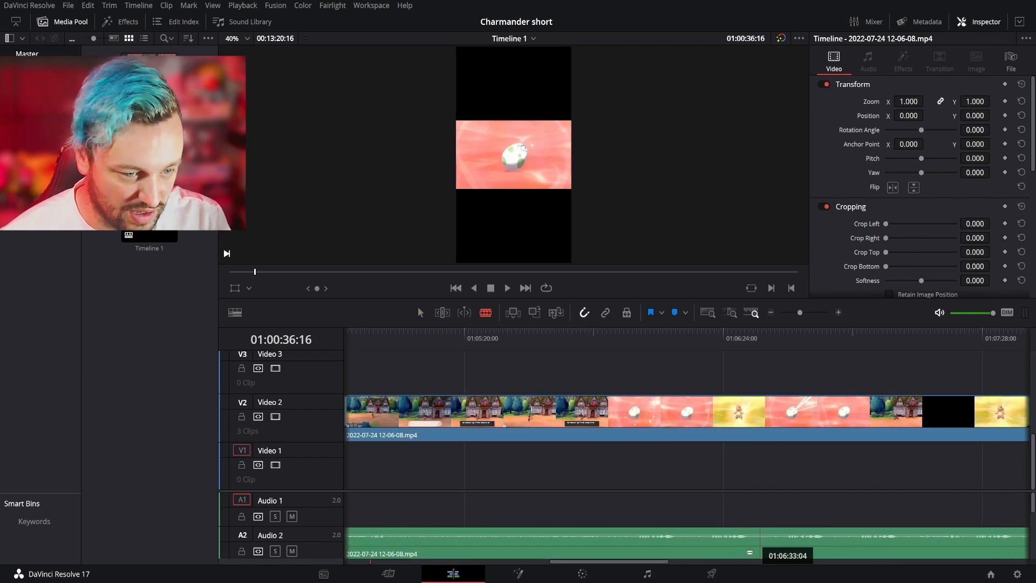
pyautogui.click(638, 420)
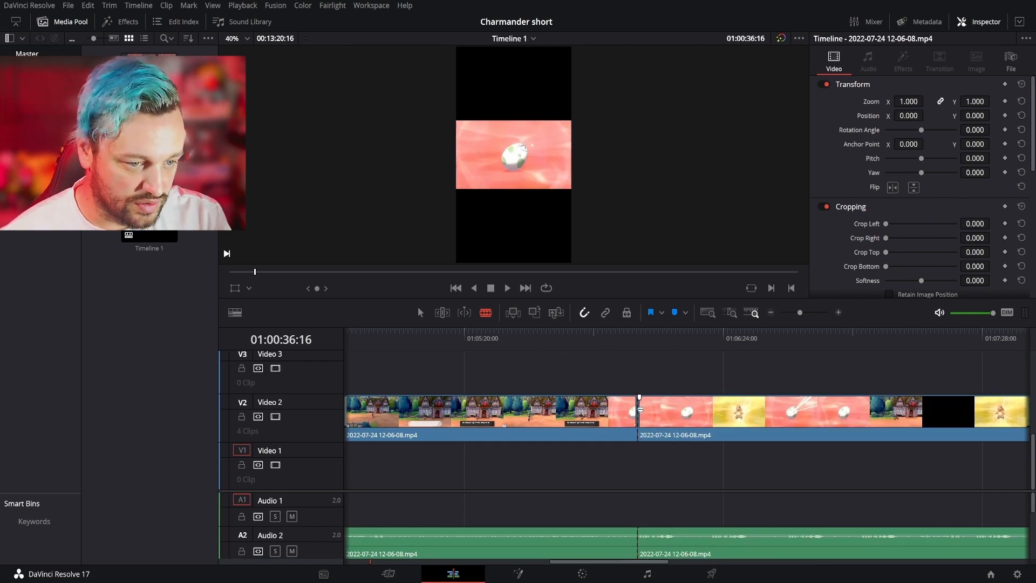
pyautogui.press('a')
pyautogui.moveTo(530, 369); pyautogui.dragTo(562, 567)
pyautogui.press('Delete')
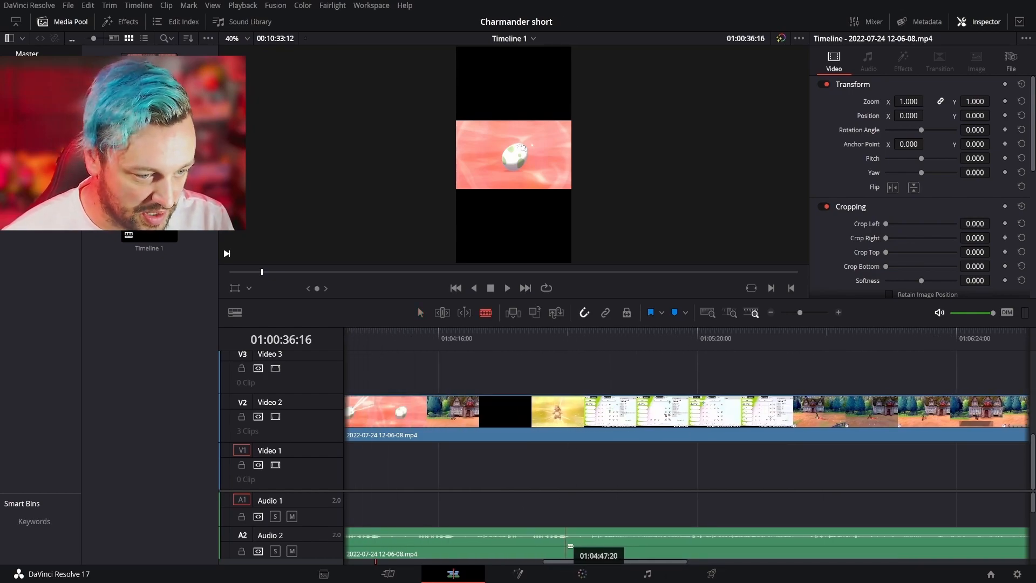
# - Split the gameplay clip at the third hatching sequence's end and the fourth's start, and ripple-delete the footage in between
pyautogui.click(571, 425)
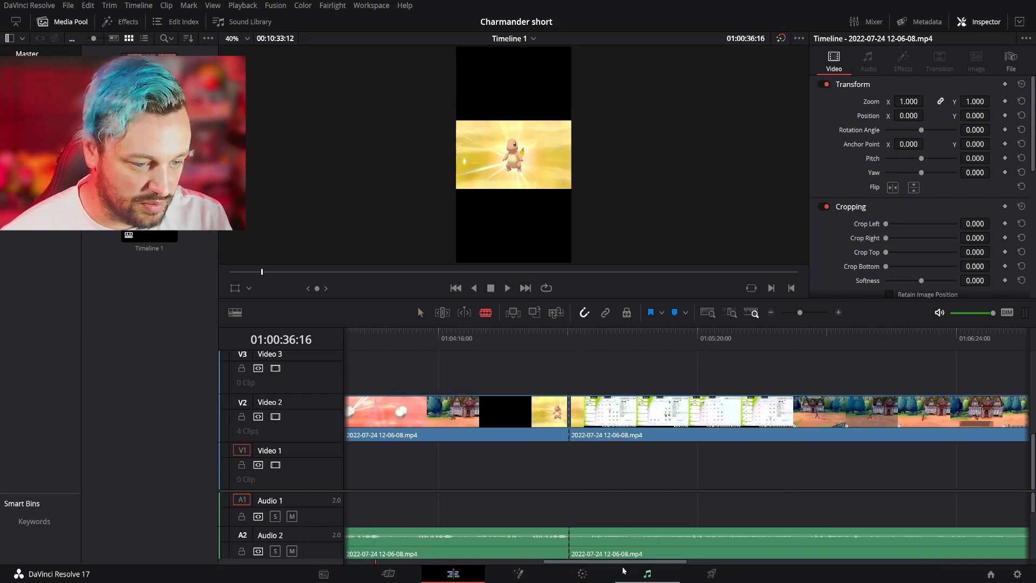
pyautogui.moveTo(622, 562); pyautogui.dragTo(744, 563)
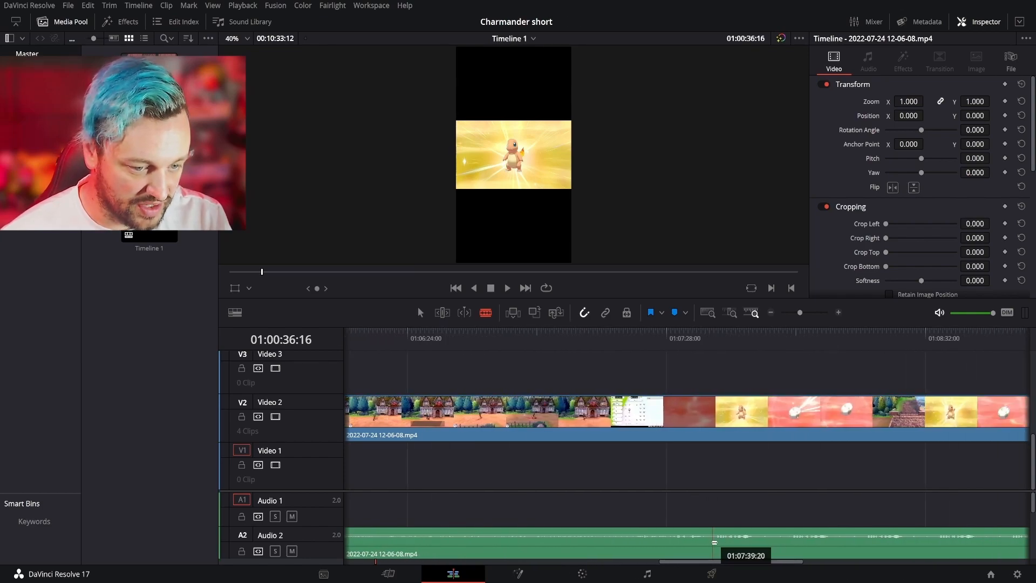
pyautogui.click(711, 414)
pyautogui.moveTo(543, 355); pyautogui.dragTo(588, 565)
pyautogui.press('Delete')
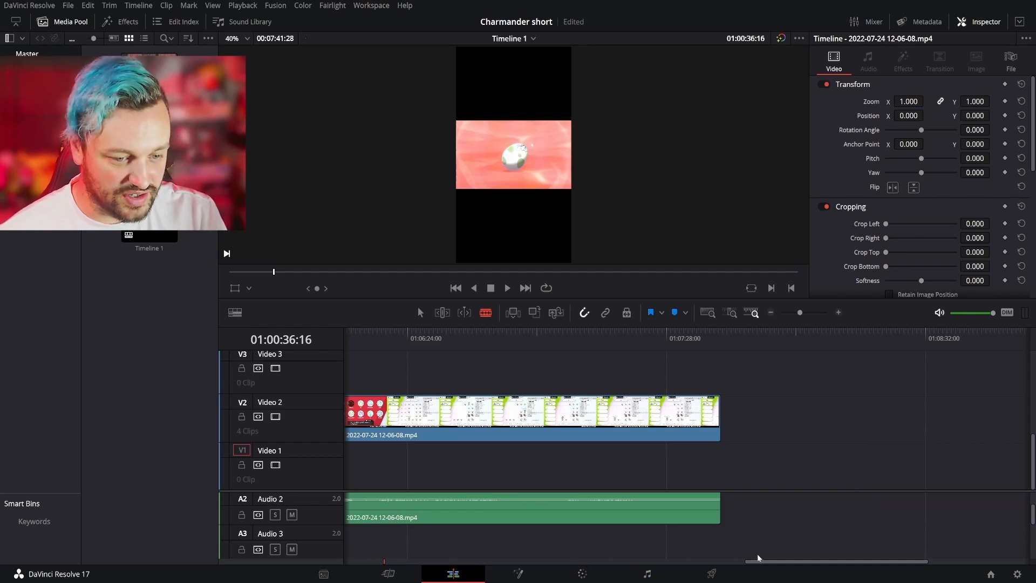
# - Move the first sequence's video to Video 1 and stack the second sequence above it on Video 2 and Audio 3, aligned at 01:00:36:16
pyautogui.moveTo(769, 562); pyautogui.dragTo(366, 573)
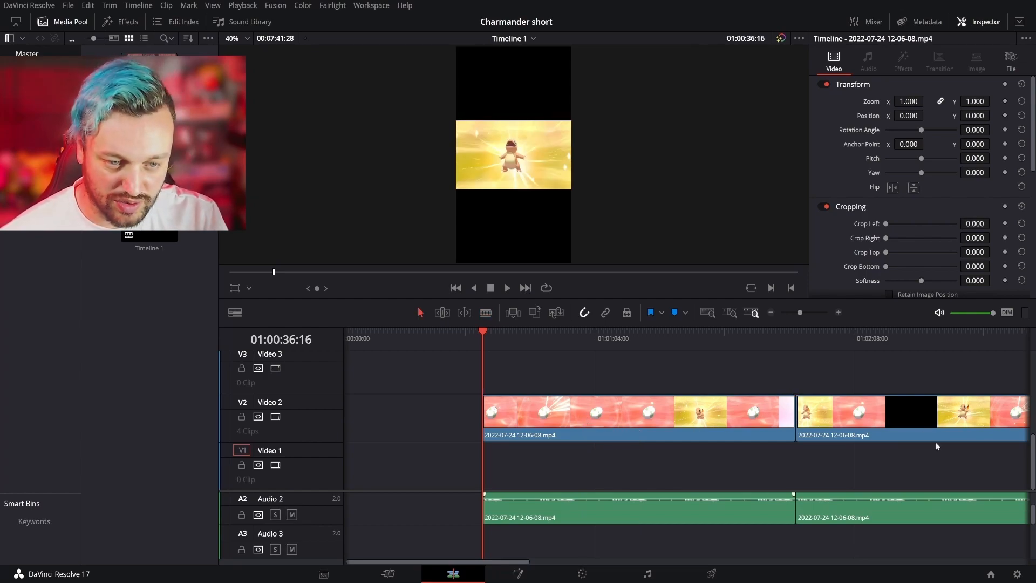
pyautogui.moveTo(655, 422); pyautogui.dragTo(652, 454)
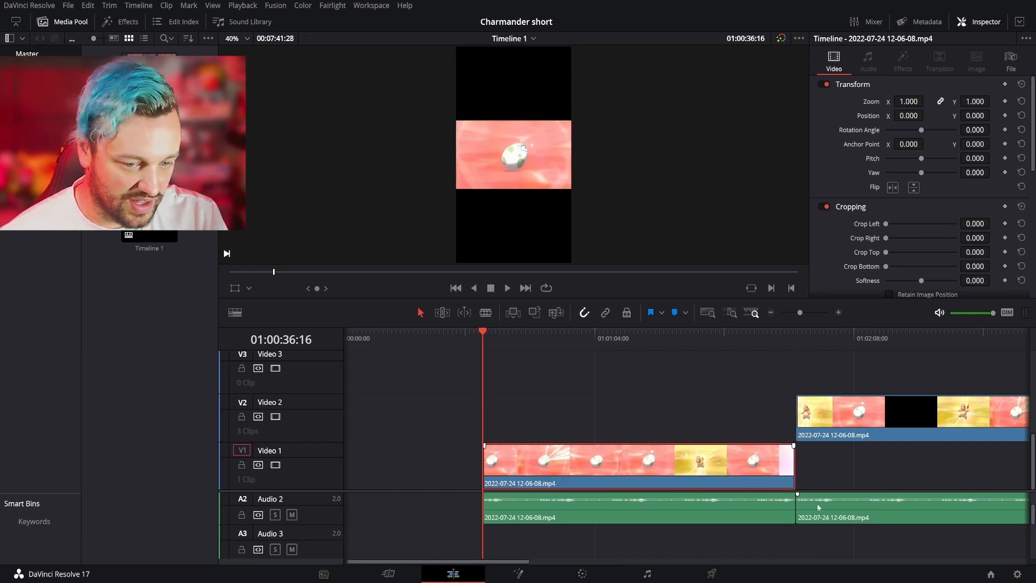
pyautogui.moveTo(833, 513); pyautogui.dragTo(848, 540)
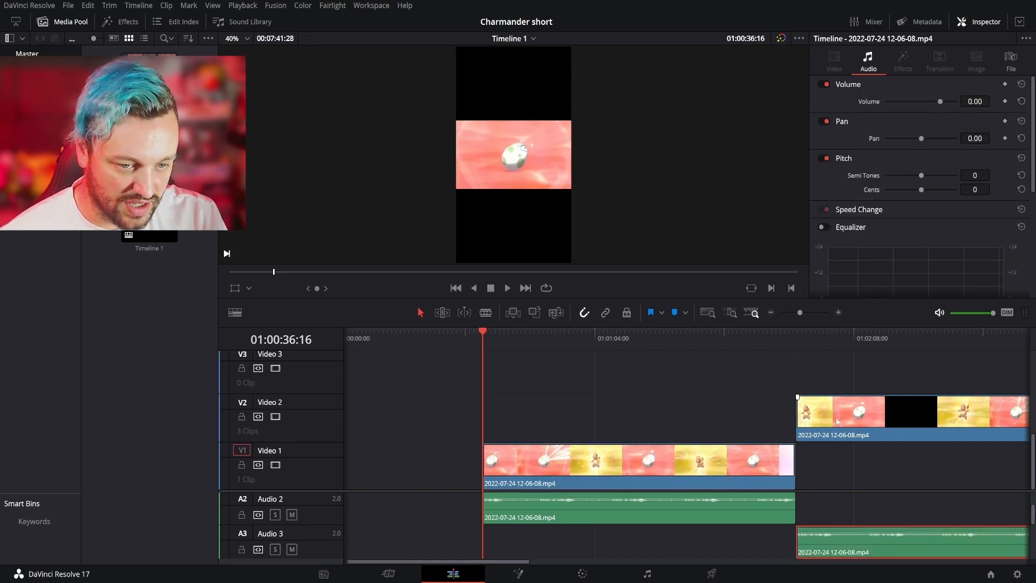
pyautogui.moveTo(837, 421); pyautogui.dragTo(538, 415)
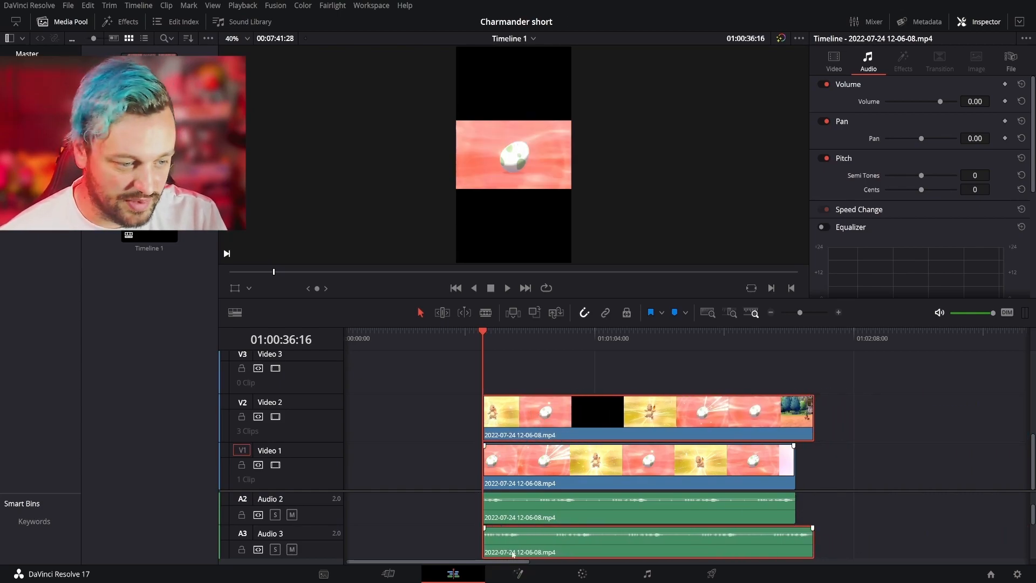
# - Move the third hatching sequence back to start where the second one ends, with its video on Video 1
pyautogui.moveTo(510, 561); pyautogui.dragTo(658, 555)
pyautogui.click(729, 430)
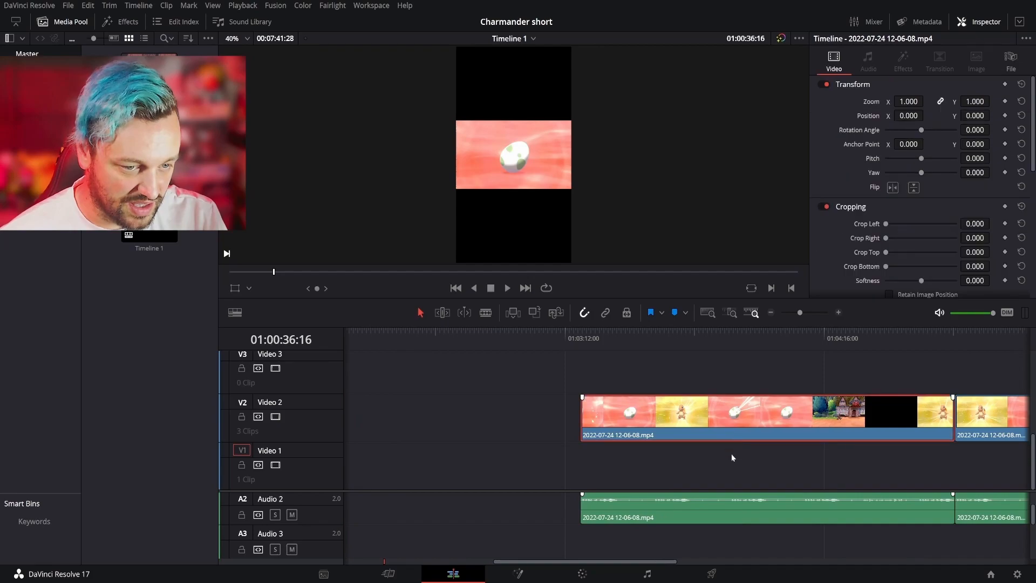
pyautogui.moveTo(733, 429); pyautogui.dragTo(565, 428)
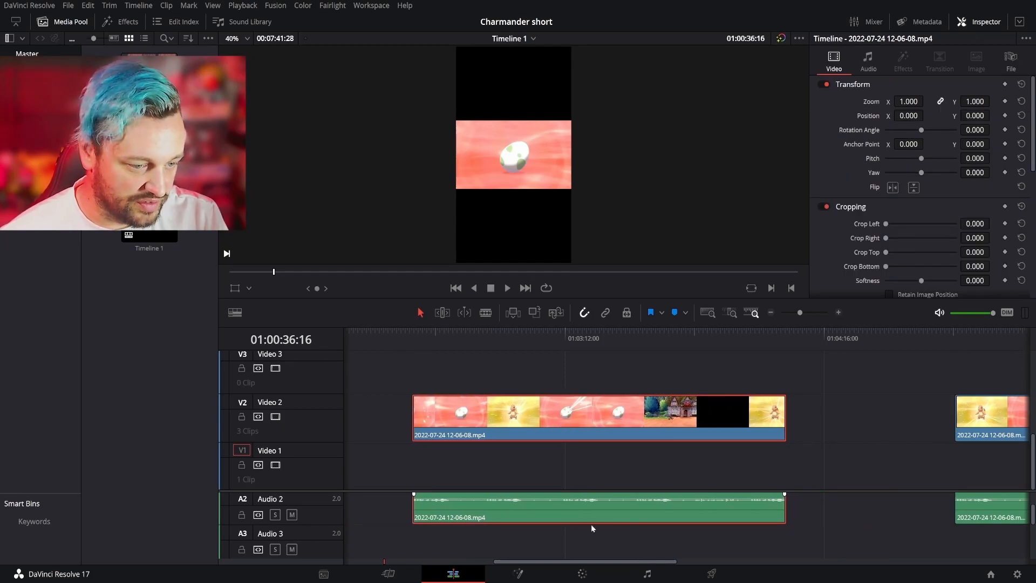
pyautogui.moveTo(585, 565); pyautogui.dragTo(514, 562)
pyautogui.moveTo(705, 428); pyautogui.dragTo(584, 426)
pyautogui.moveTo(644, 412); pyautogui.dragTo(641, 477)
# - Move the fourth sequence's audio to Audio 3 and align the clip on Video 2 with the start of the third sequence
pyautogui.moveTo(565, 561); pyautogui.dragTo(704, 553)
pyautogui.moveTo(742, 519); pyautogui.dragTo(747, 549)
pyautogui.moveTo(765, 431); pyautogui.dragTo(399, 430)
pyautogui.moveTo(637, 564); pyautogui.dragTo(550, 570)
pyautogui.moveTo(674, 421); pyautogui.dragTo(515, 439)
pyautogui.moveTo(595, 564); pyautogui.dragTo(531, 564)
pyautogui.moveTo(648, 426); pyautogui.dragTo(534, 430)
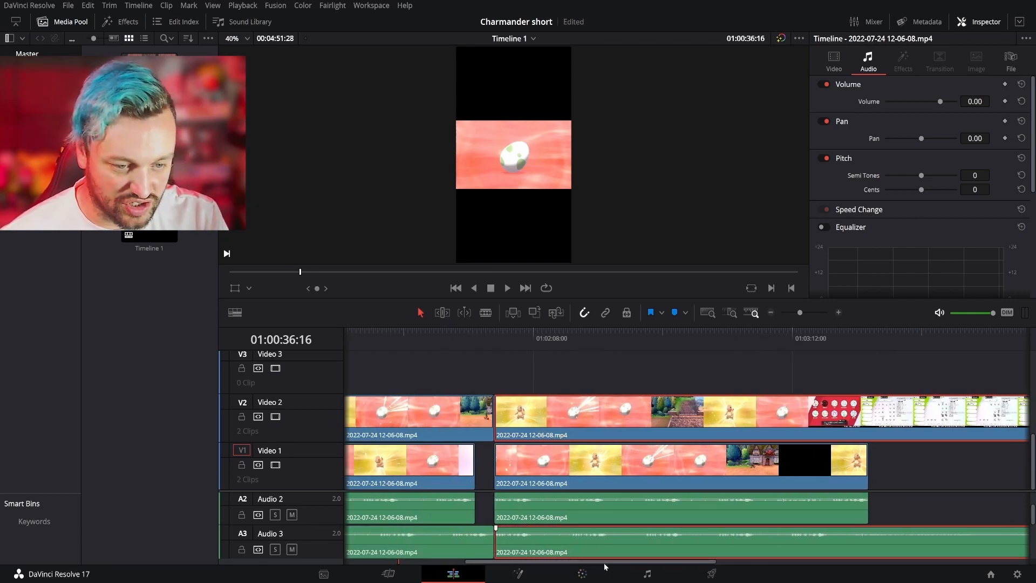
pyautogui.moveTo(619, 562); pyautogui.dragTo(507, 563)
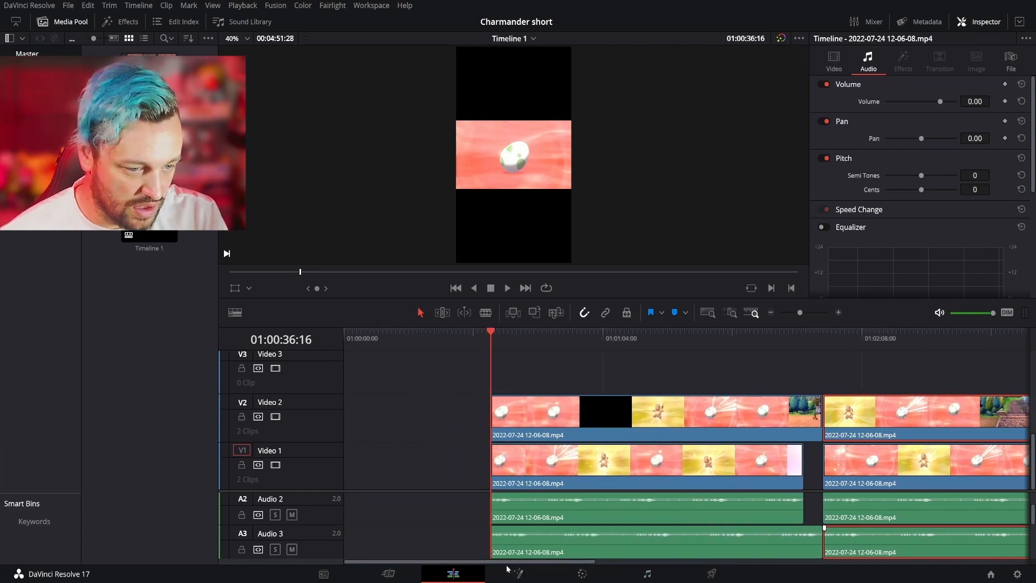
# - Split the video and audio of the first two stacked hatching sequences at each one's first audio peak
pyautogui.press('b')
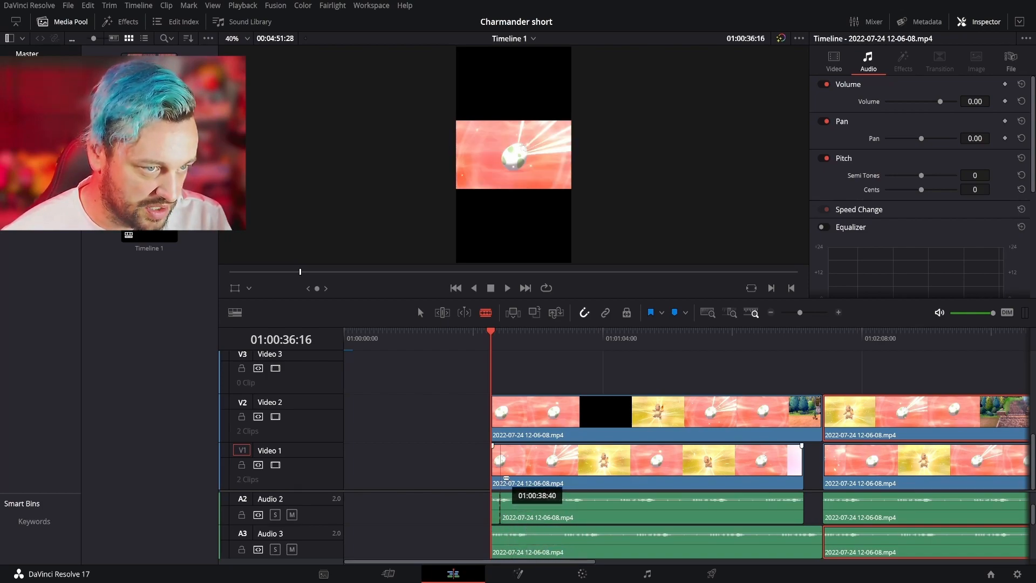
pyautogui.click(501, 478)
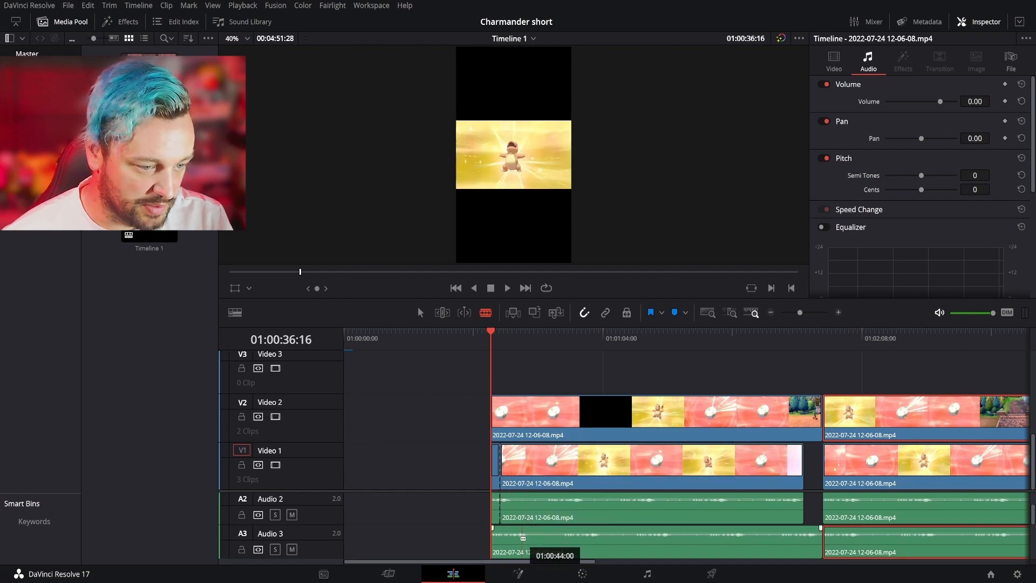
pyautogui.click(520, 543)
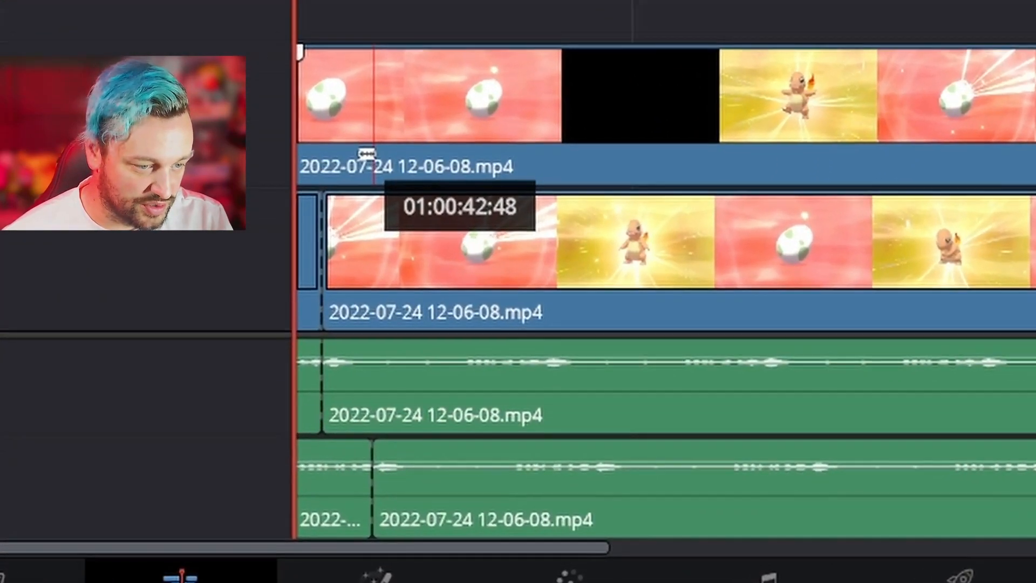
pyautogui.click(371, 157)
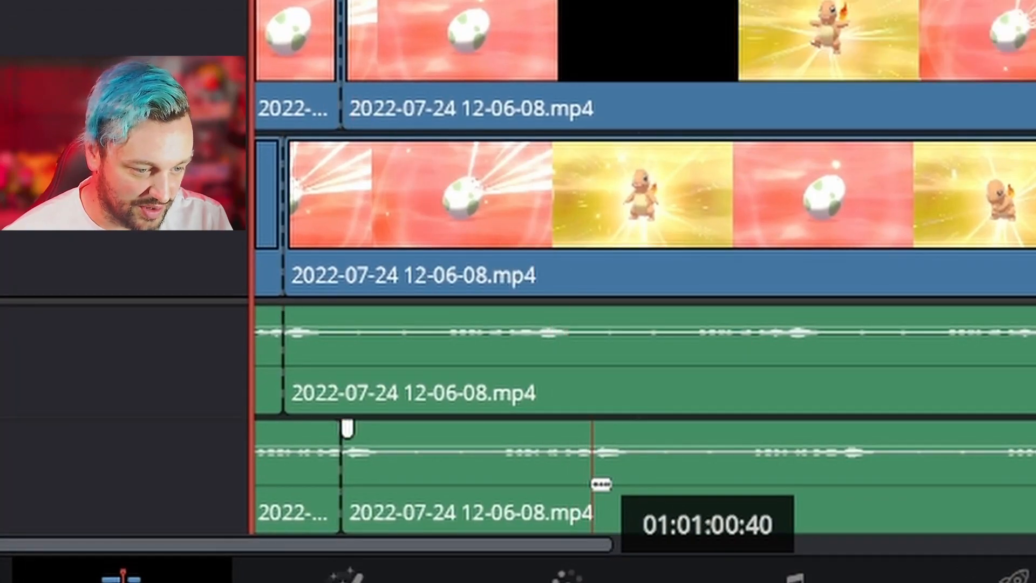
# - Split the video and audio of both stacked sequences at each one's second audio peak
pyautogui.click(597, 485)
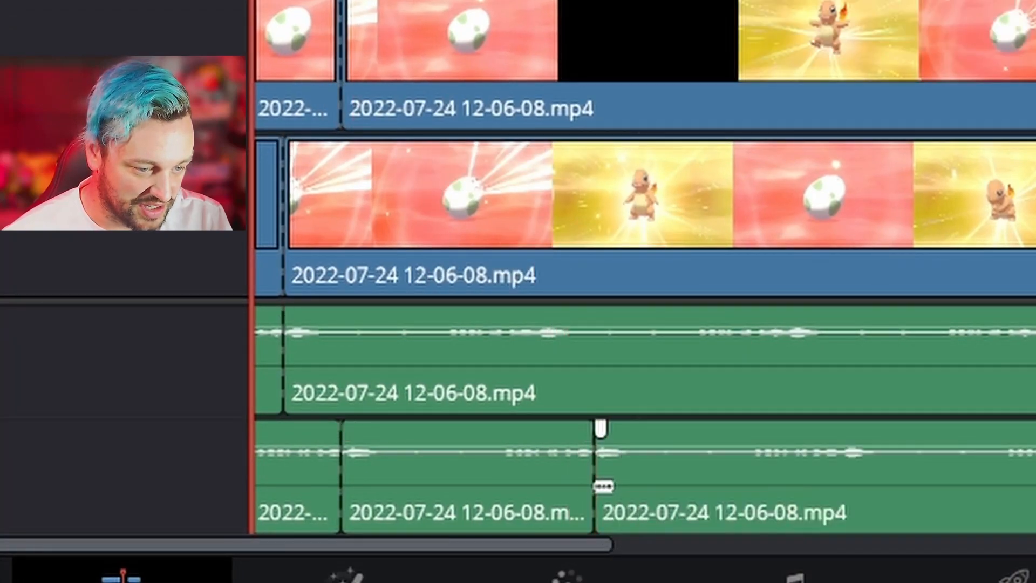
pyautogui.click(543, 372)
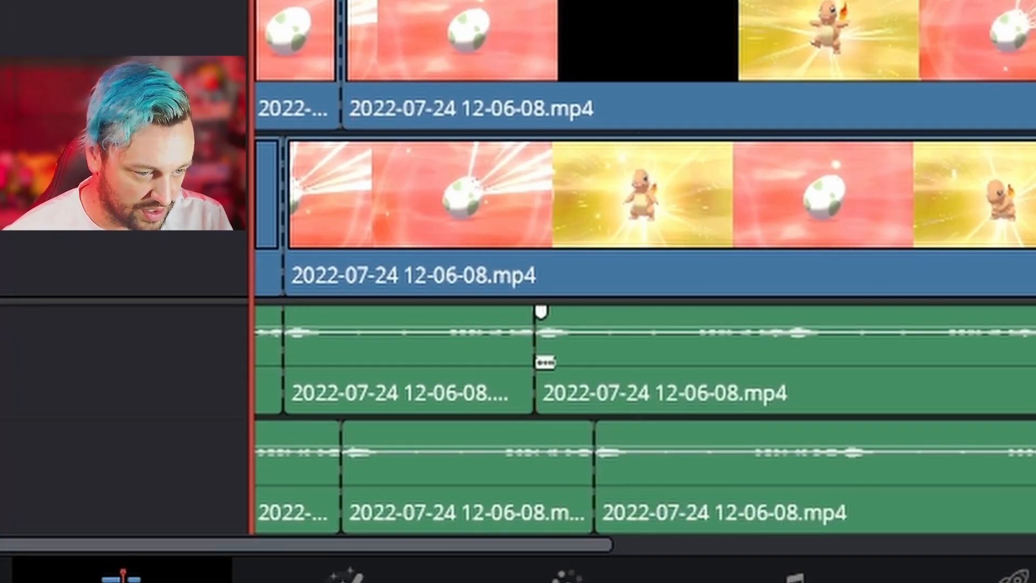
pyautogui.click(544, 262)
pyautogui.click(625, 64)
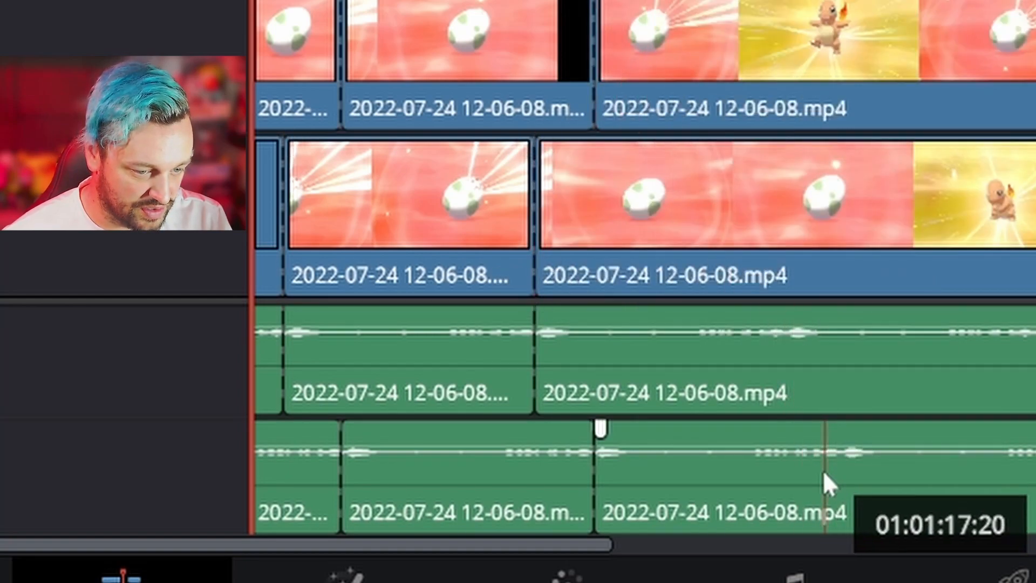
# - Split the video and audio of both stacked sequences at their third and fourth audio peaks
pyautogui.click(824, 439)
pyautogui.click(783, 350)
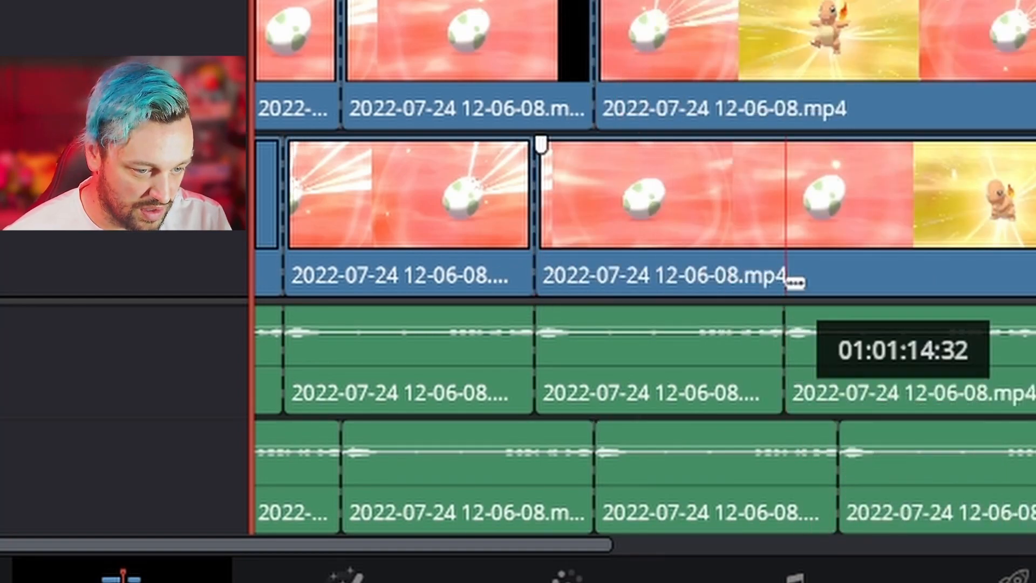
pyautogui.click(783, 259)
pyautogui.click(853, 80)
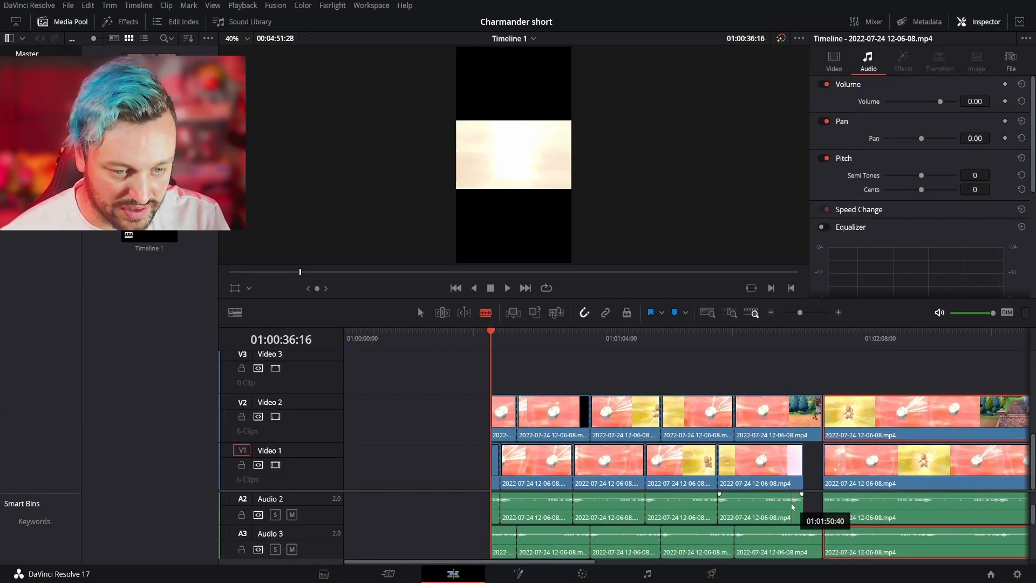
# - Split the video and audio of both stacked sequences at each one's fifth audio peak, and leave snapping on
pyautogui.click(792, 474)
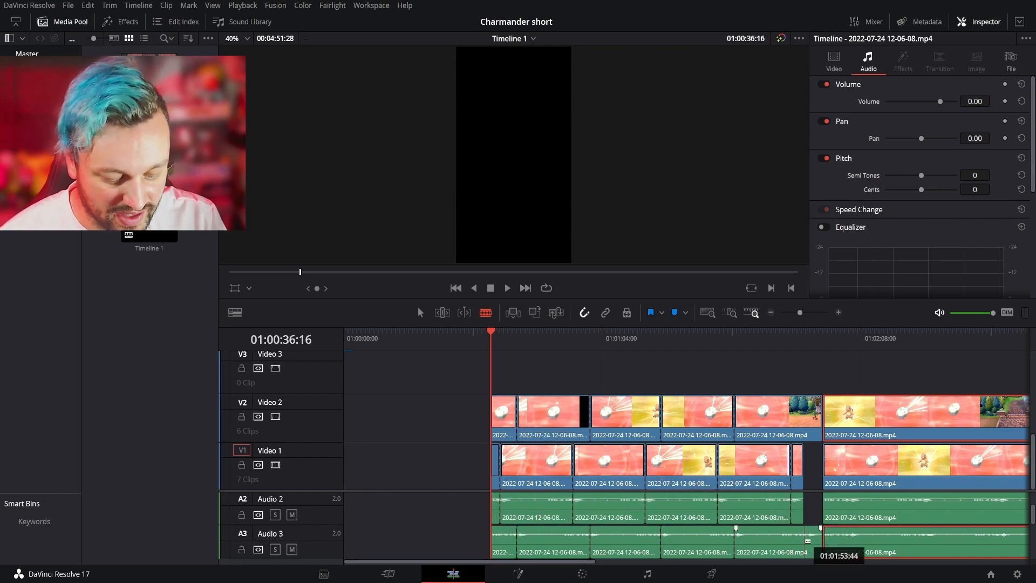
pyautogui.press('n')
pyautogui.click(808, 542)
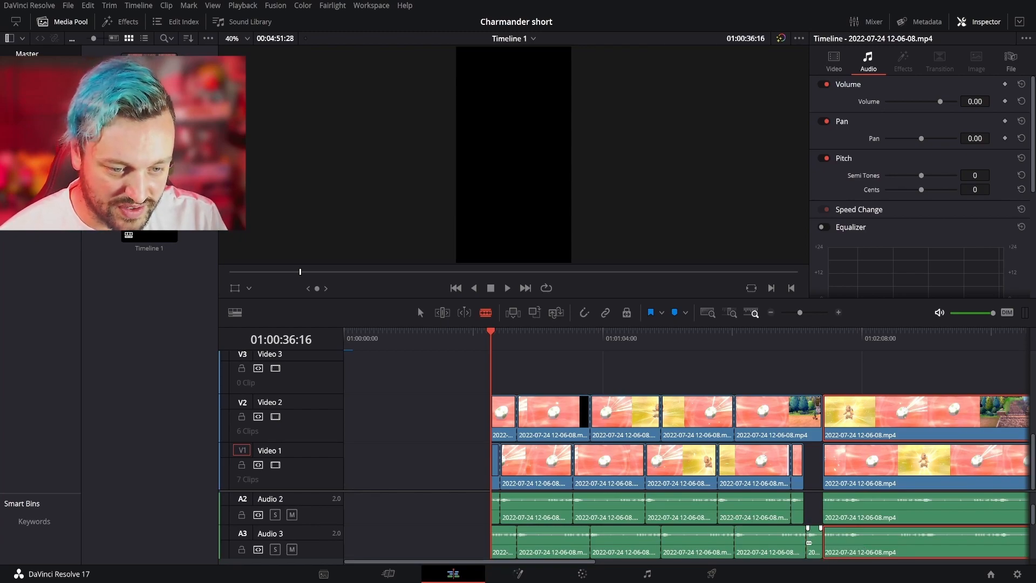
pyautogui.press('n')
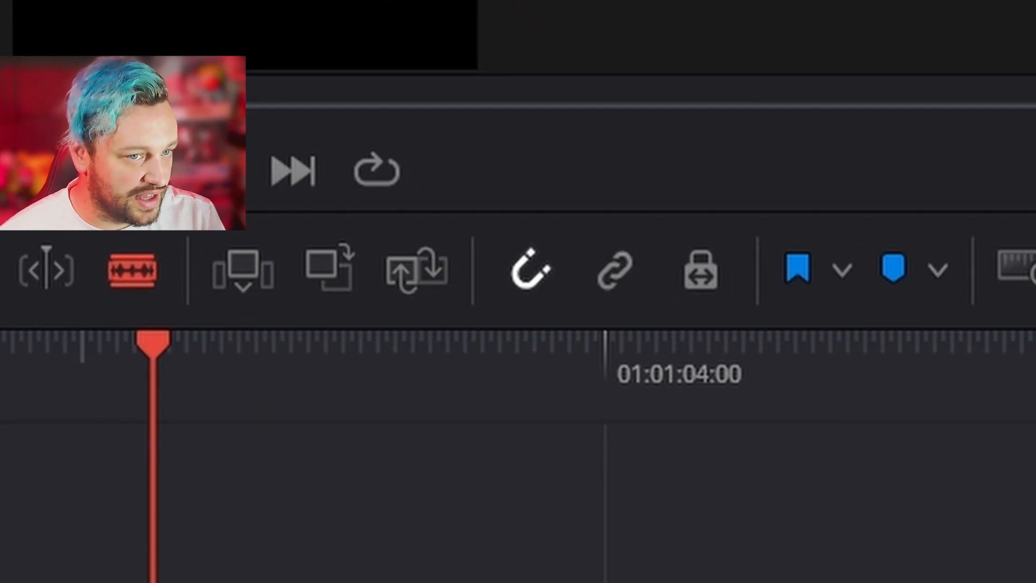
pyautogui.click(534, 282)
pyautogui.press('n')
pyautogui.press('n')
pyautogui.press('n')
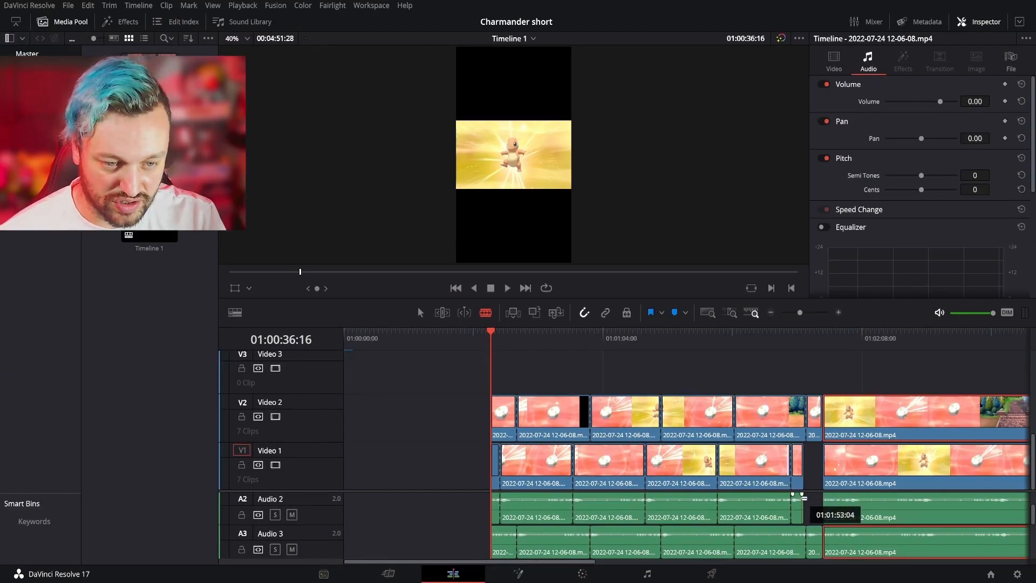
# - Ripple-delete the short leading fragments before the first hatch of the first two stacked sequences
pyautogui.press('a')
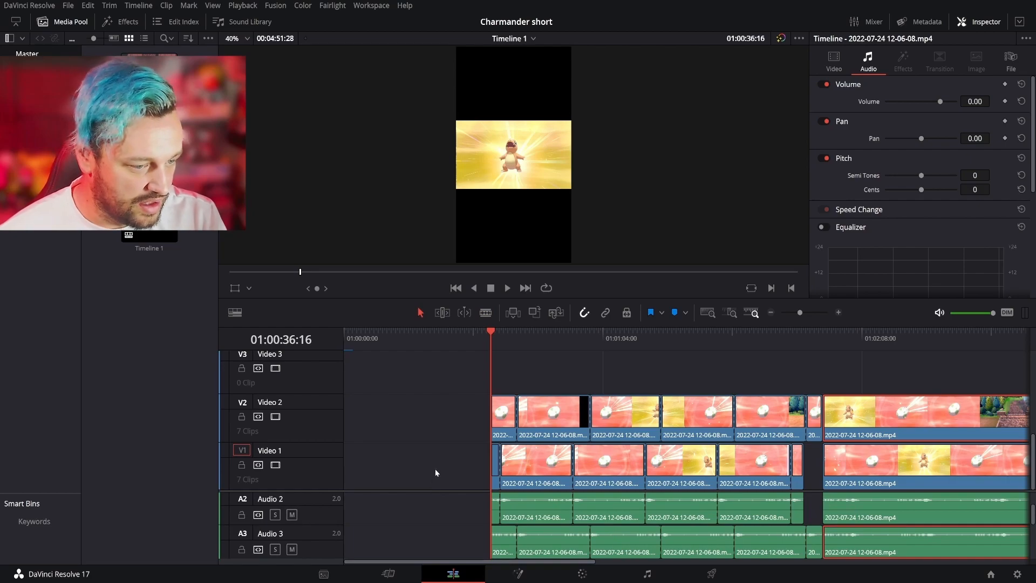
pyautogui.moveTo(438, 446); pyautogui.dragTo(495, 529)
pyautogui.press('Delete')
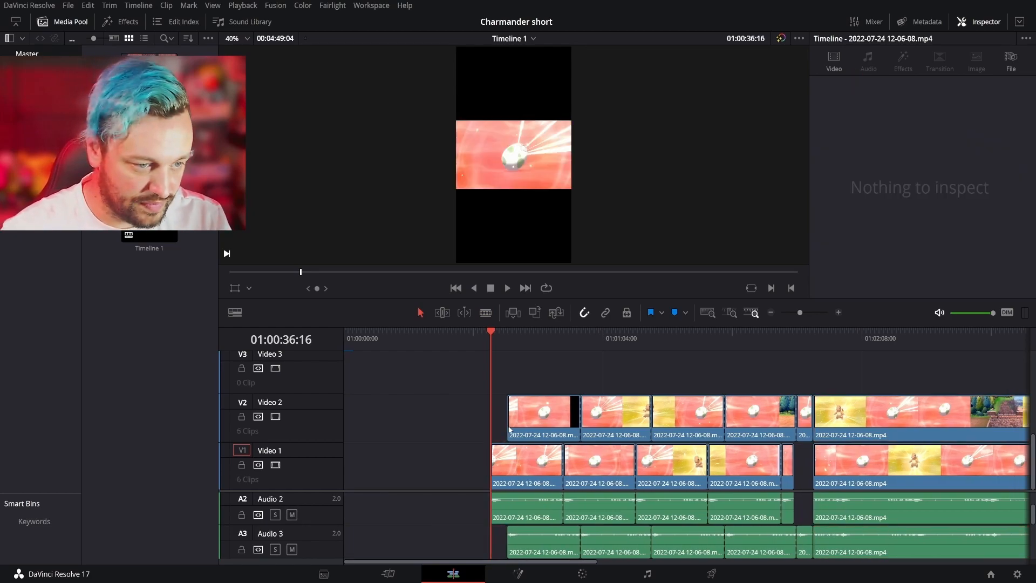
# - Align the first two hatch clips on Video 2 and their Audio 3 audio with the starts of the matching Video 1 clips
pyautogui.click(539, 437)
pyautogui.moveTo(535, 428); pyautogui.dragTo(519, 429)
pyautogui.click(603, 539)
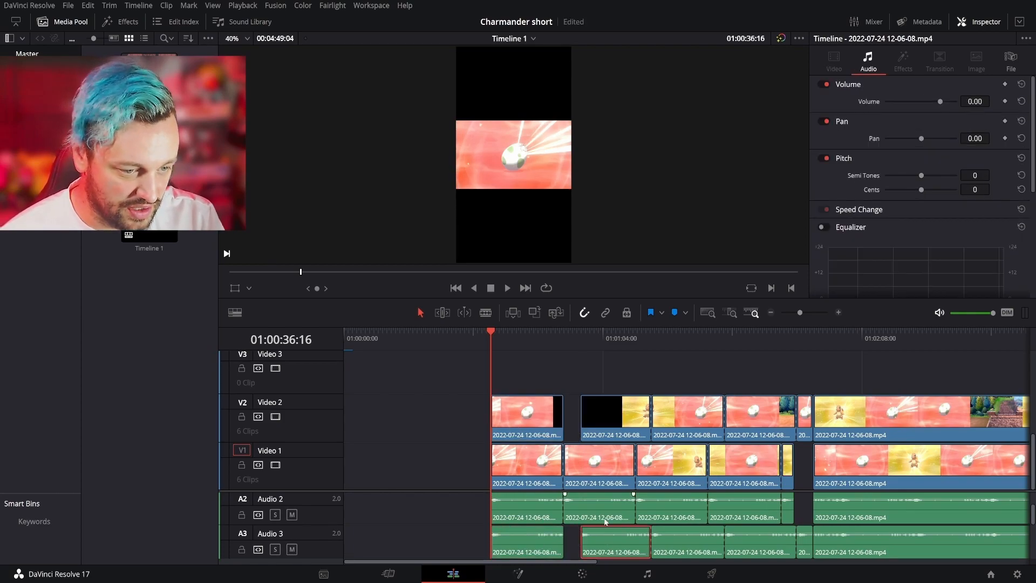
pyautogui.moveTo(600, 431); pyautogui.dragTo(587, 416)
# - Move the first pair of stacked hatch clips with their audio to the start of the first egg title
pyautogui.moveTo(591, 367); pyautogui.dragTo(610, 560)
pyautogui.scroll(3, 589, 467)
pyautogui.scroll(-3, 589, 468)
pyautogui.moveTo(451, 412); pyautogui.dragTo(537, 560)
pyautogui.scroll(4, 540, 561)
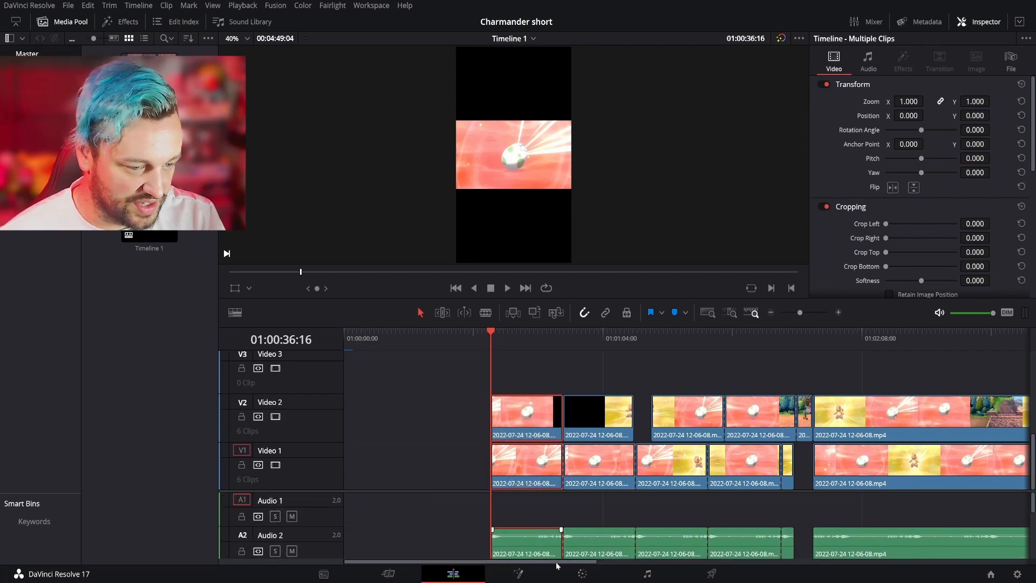
pyautogui.scroll(3, 506, 437)
pyautogui.moveTo(510, 445); pyautogui.dragTo(368, 441)
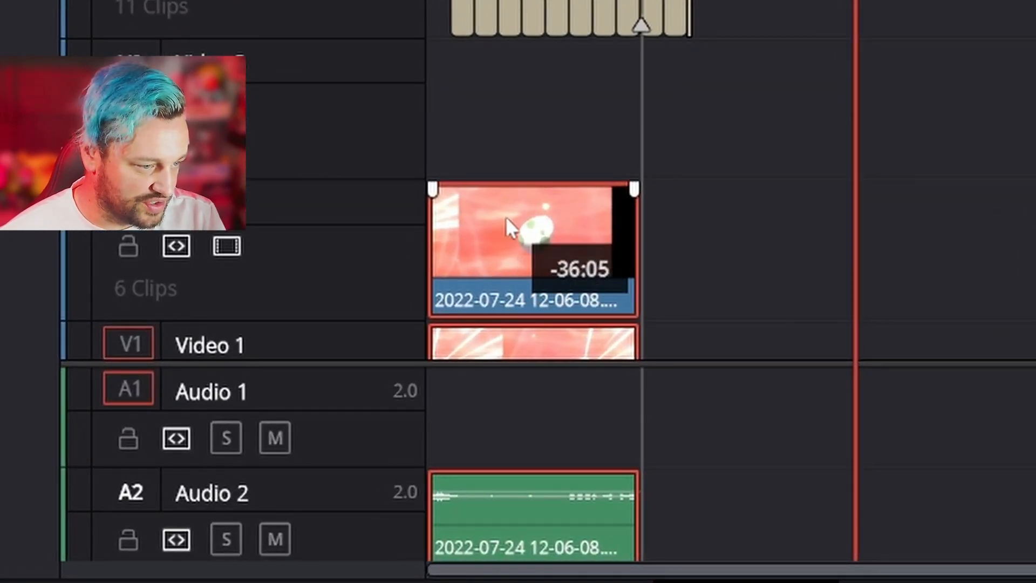
pyautogui.moveTo(506, 216); pyautogui.dragTo(523, 204)
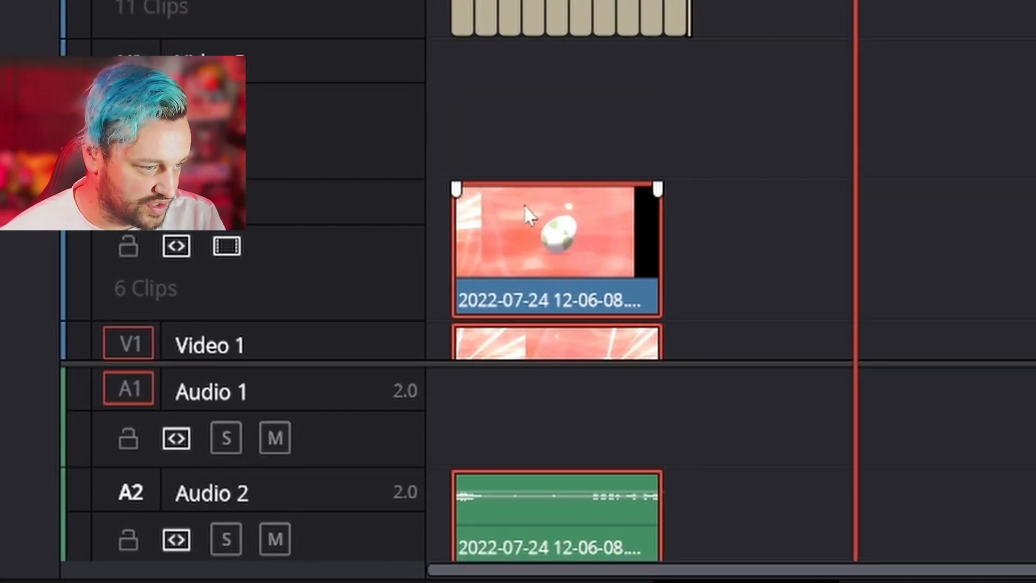
# - Place the playhead at the second egg title's start and move the second pair of hatch clips with their audio there
pyautogui.click(476, 1)
pyautogui.scroll(-3, 1031, 143)
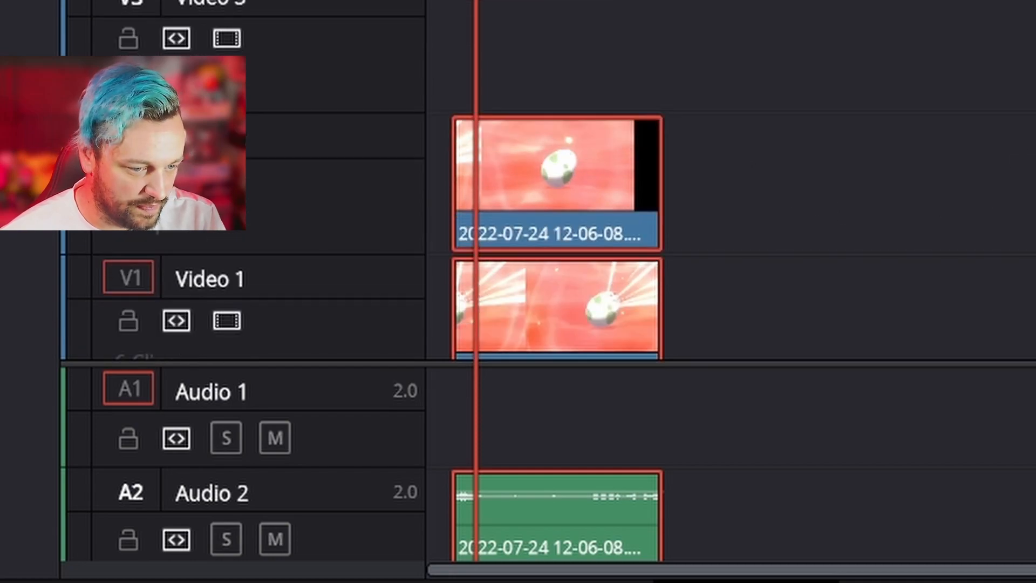
pyautogui.scroll(-5, 728, 464)
pyautogui.scroll(2, 729, 464)
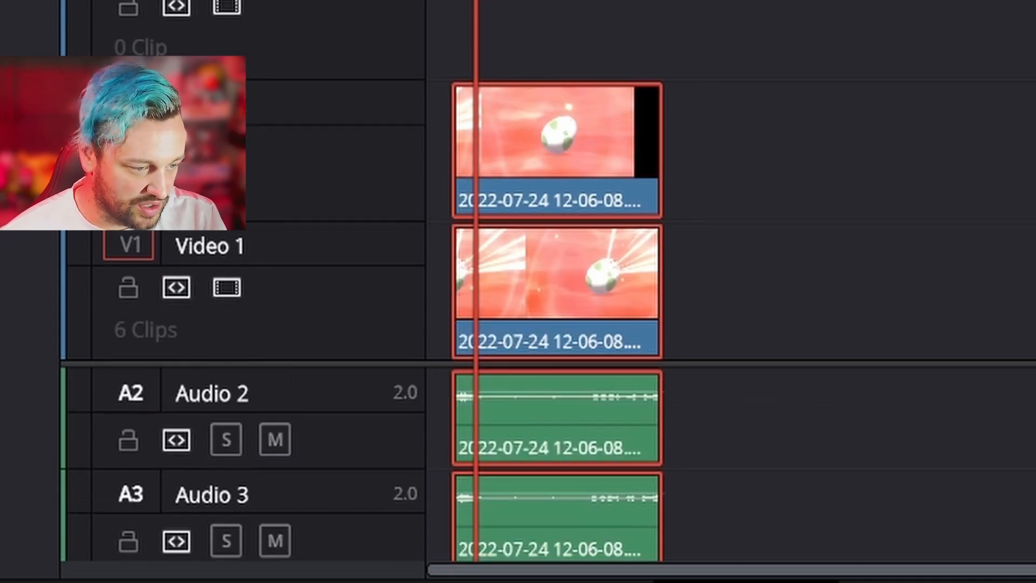
pyautogui.moveTo(1007, 57)
pyautogui.mouseDown()
pyautogui.moveTo(1035, 563)
pyautogui.moveTo(1035, 479)
pyautogui.mouseUp()
pyautogui.scroll(3, 729, 464)
pyautogui.moveTo(1035, 144); pyautogui.dragTo(555, 143)
# - Align the third Video 2 hatch clip with its Video 1 counterpart and move the pair to the third egg title's start
pyautogui.click(809, 399)
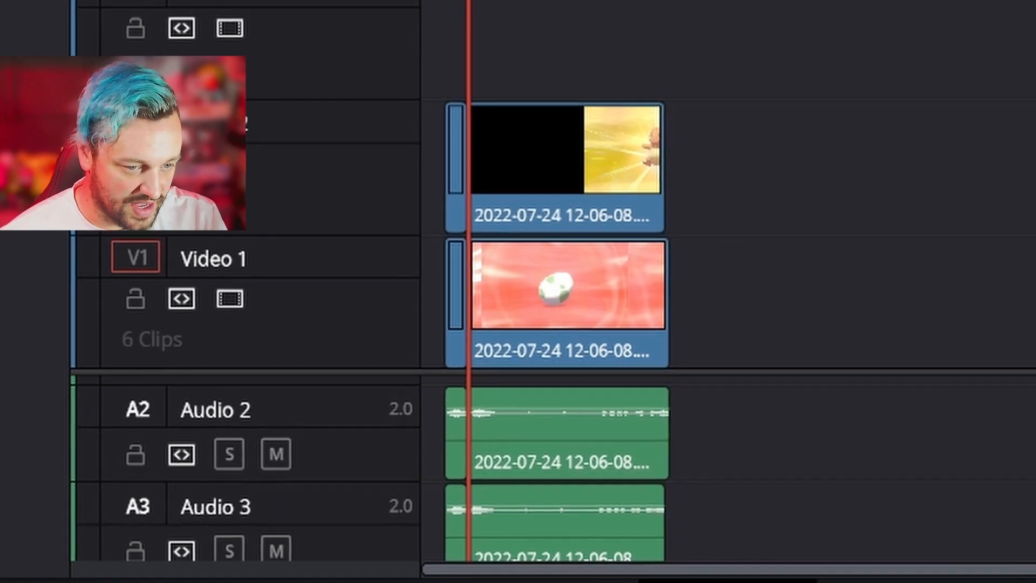
pyautogui.click(954, 326)
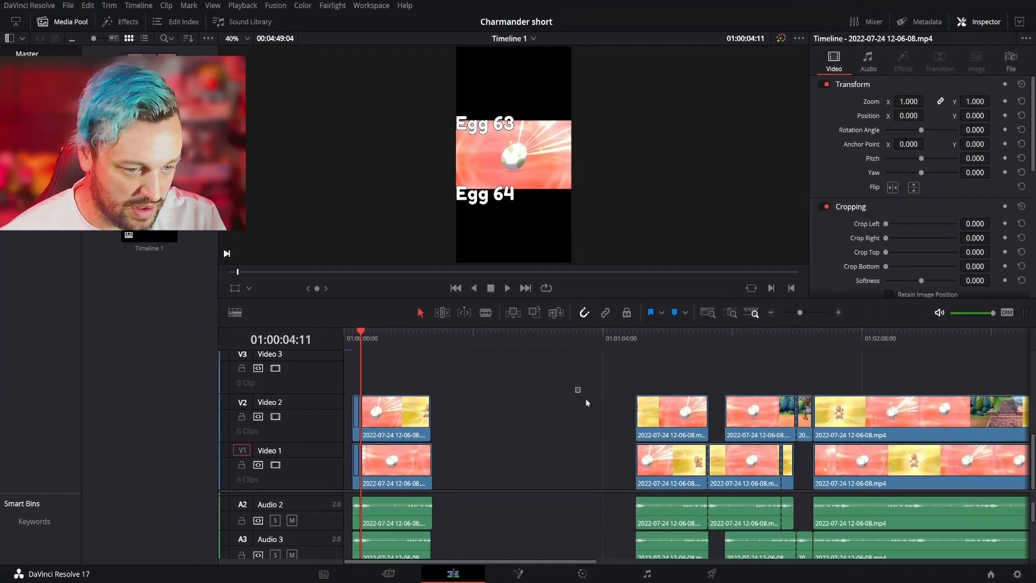
pyautogui.moveTo(575, 387); pyautogui.dragTo(674, 536)
pyautogui.moveTo(674, 426); pyautogui.dragTo(408, 419)
# - Align the fourth Video 2 hatch clip and its audio with its Video 1 counterpart, and move the pair to the fourth egg title's start
pyautogui.click(755, 432)
pyautogui.moveTo(750, 430); pyautogui.dragTo(735, 430)
pyautogui.click(772, 550)
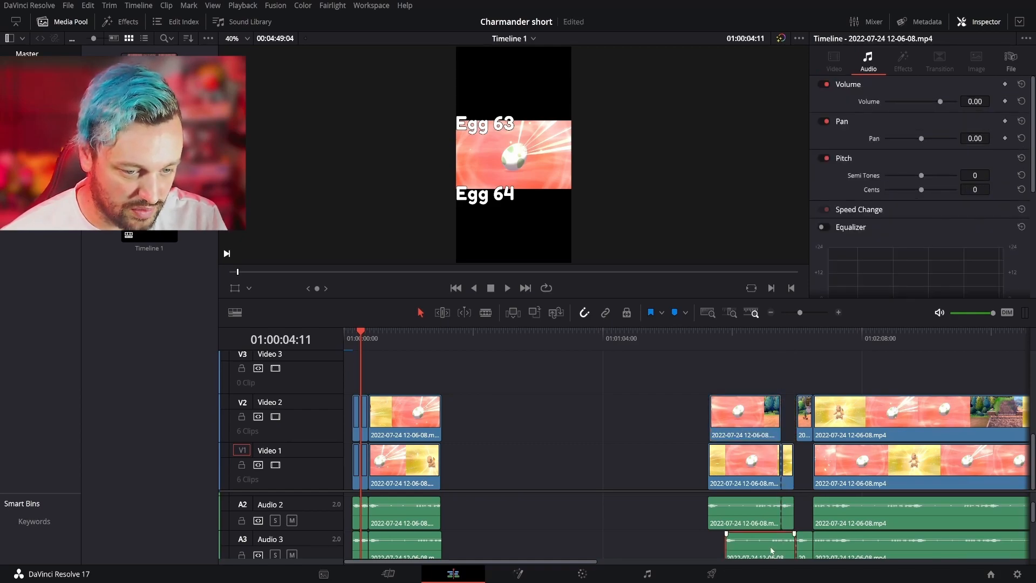
pyautogui.moveTo(759, 547); pyautogui.dragTo(738, 549)
pyautogui.moveTo(657, 370); pyautogui.dragTo(740, 544)
pyautogui.moveTo(739, 426); pyautogui.dragTo(733, 424)
pyautogui.click(673, 422)
pyautogui.click(733, 423)
pyautogui.moveTo(742, 544); pyautogui.dragTo(737, 543)
pyautogui.moveTo(673, 393); pyautogui.dragTo(744, 554)
pyautogui.moveTo(711, 412); pyautogui.dragTo(372, 420)
# - Move the last pair of hatch fragments with their audio to the fifth egg title's start and return the playhead to the timeline's beginning
pyautogui.click(809, 426)
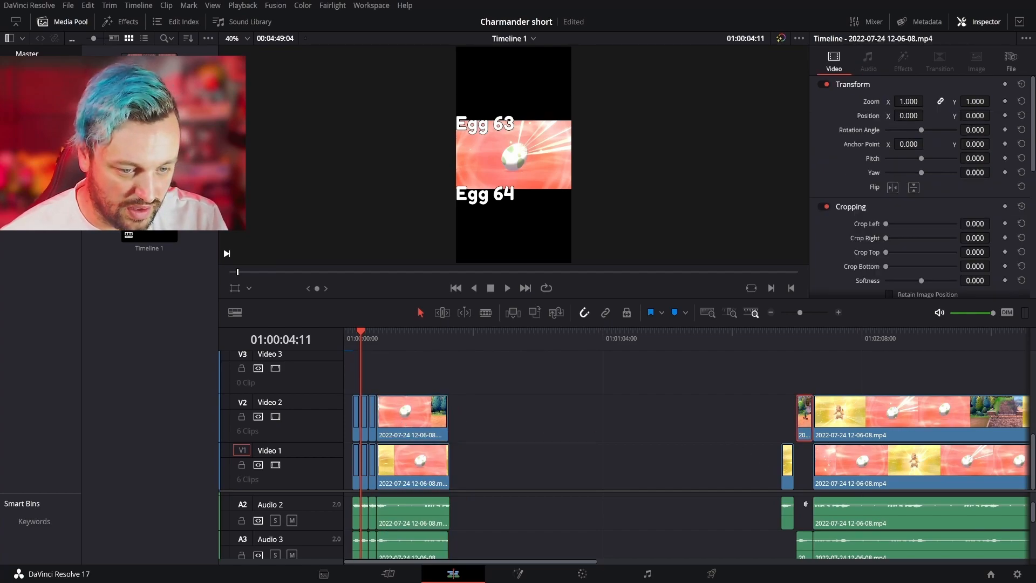
pyautogui.moveTo(805, 423)
pyautogui.mouseDown()
pyautogui.moveTo(789, 424)
pyautogui.moveTo(794, 545)
pyautogui.moveTo(756, 436)
pyautogui.moveTo(394, 430)
pyautogui.mouseUp()
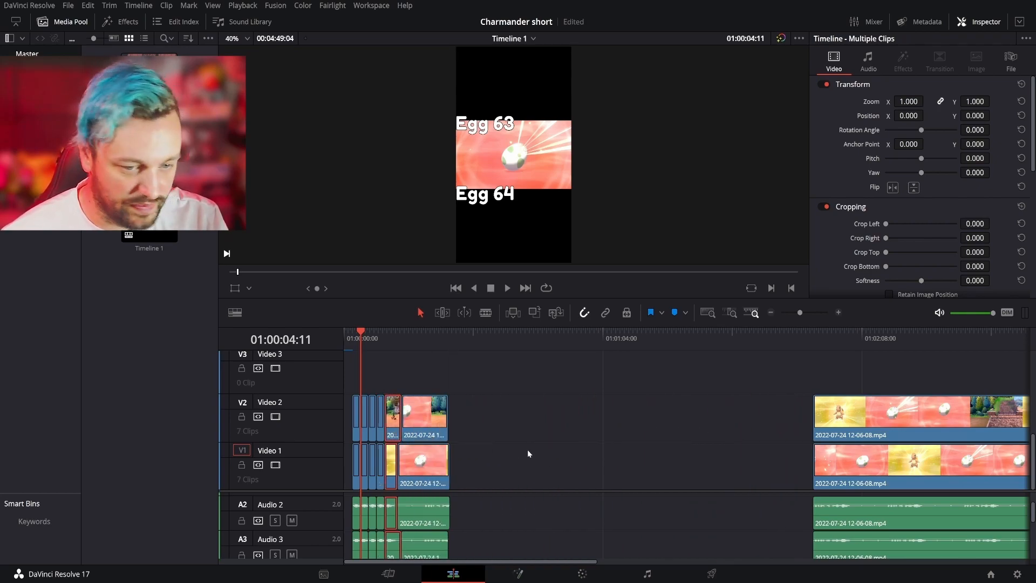
pyautogui.moveTo(364, 337); pyautogui.dragTo(343, 337)
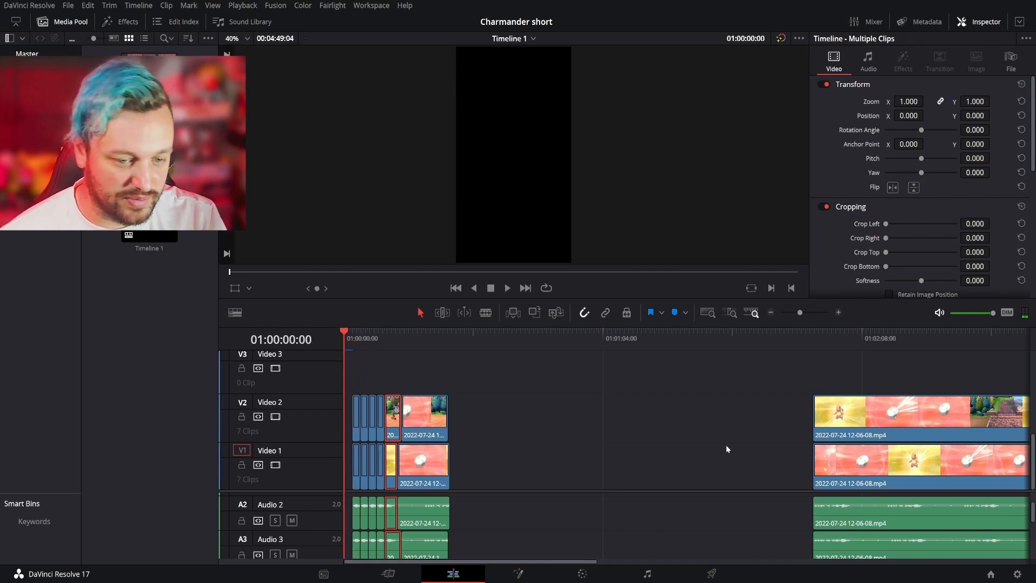
# - Split the third and fourth stacked sequences at their first audio peaks, drop the leading fragments and move the rest earlier on the timeline
pyautogui.press('b')
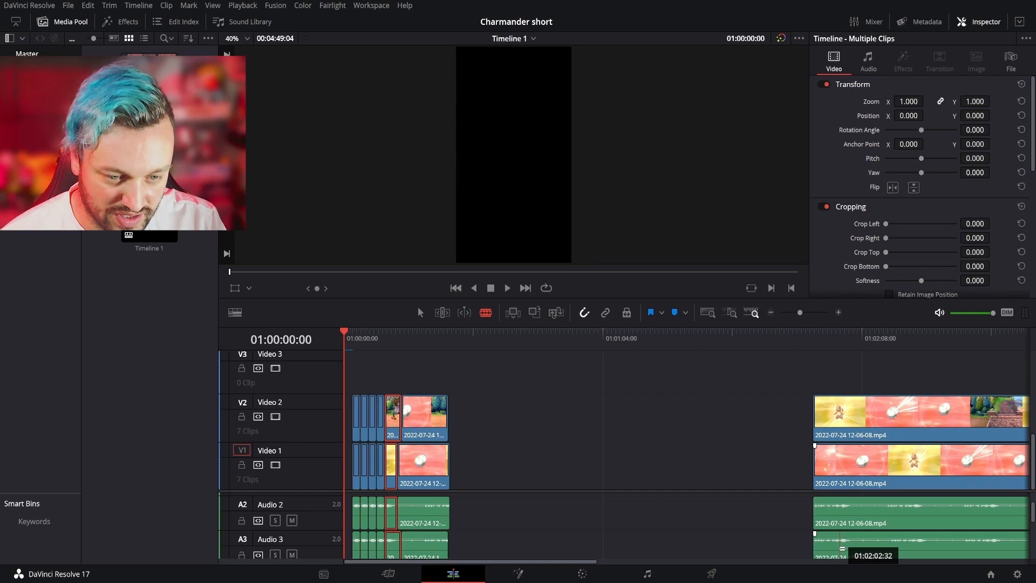
pyautogui.click(840, 519)
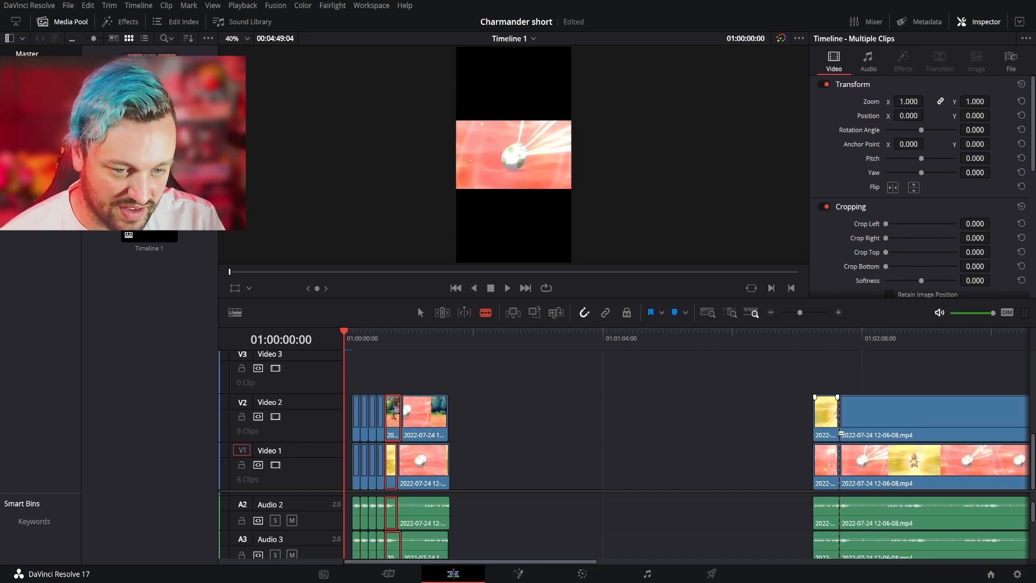
pyautogui.click(419, 310)
pyautogui.click(885, 441)
pyautogui.moveTo(886, 441); pyautogui.dragTo(592, 419)
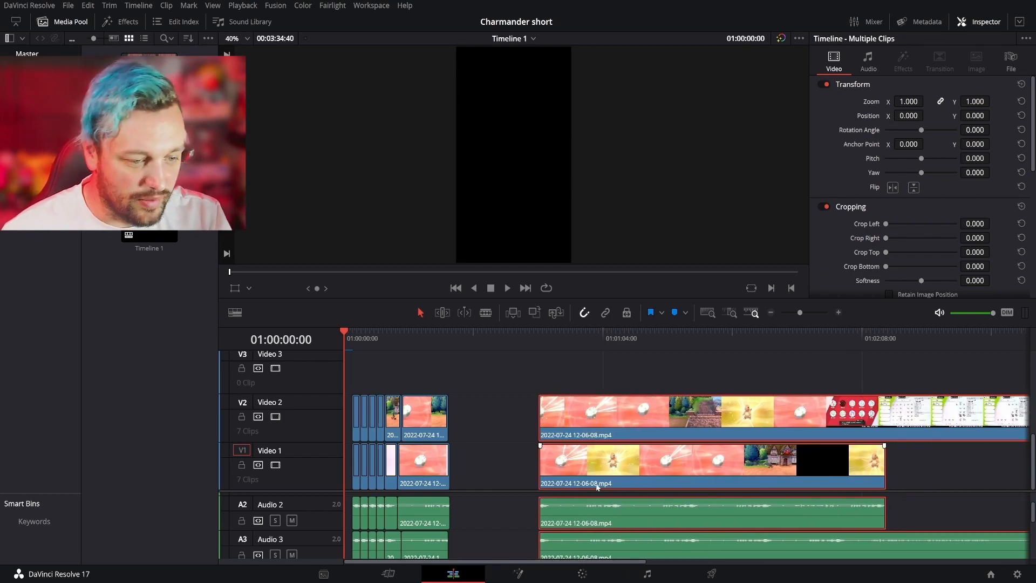
# - Split the video and audio of the third and fourth sequences at each one's second audio peak
pyautogui.press('b')
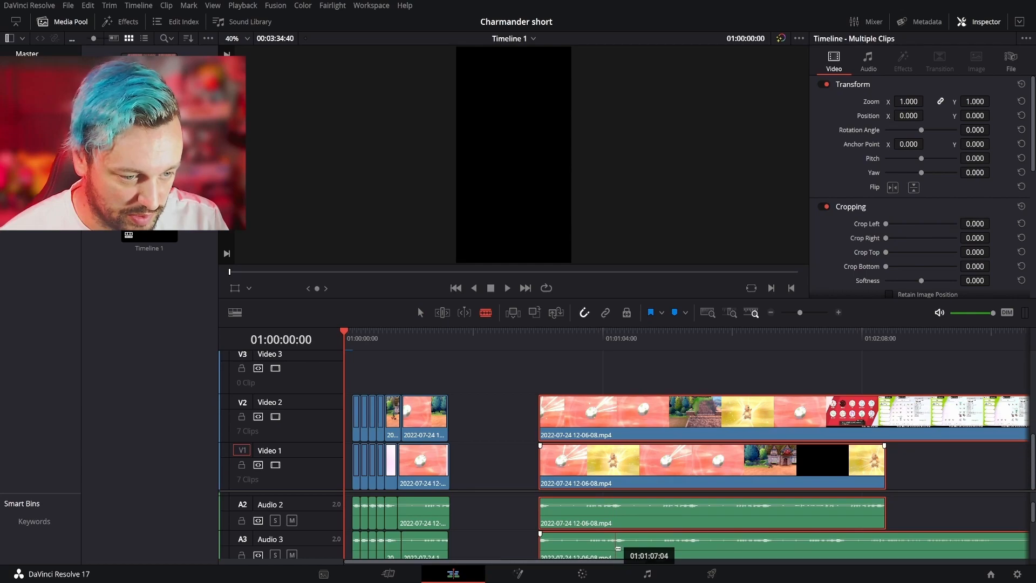
pyautogui.click(615, 550)
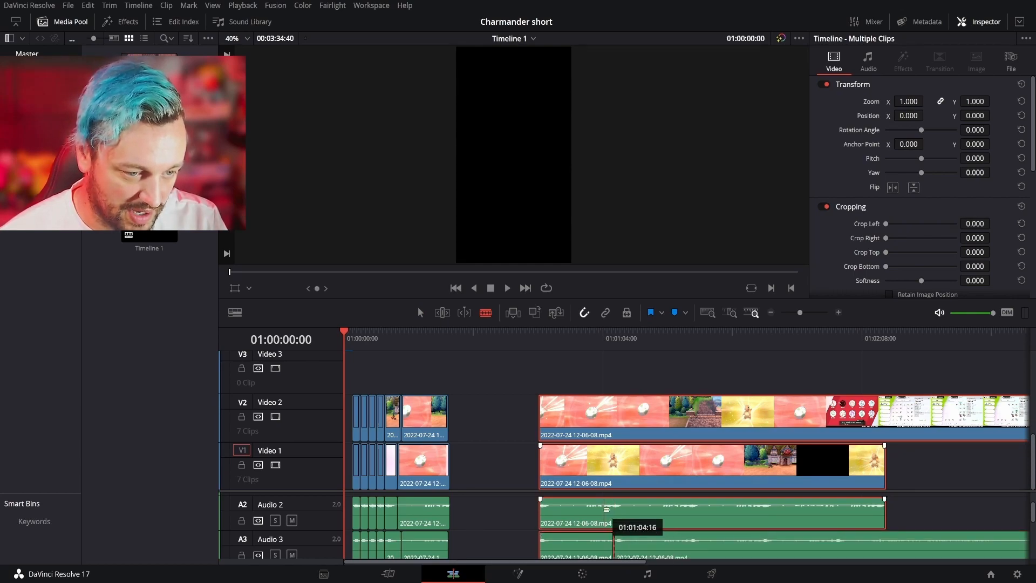
pyautogui.press('n')
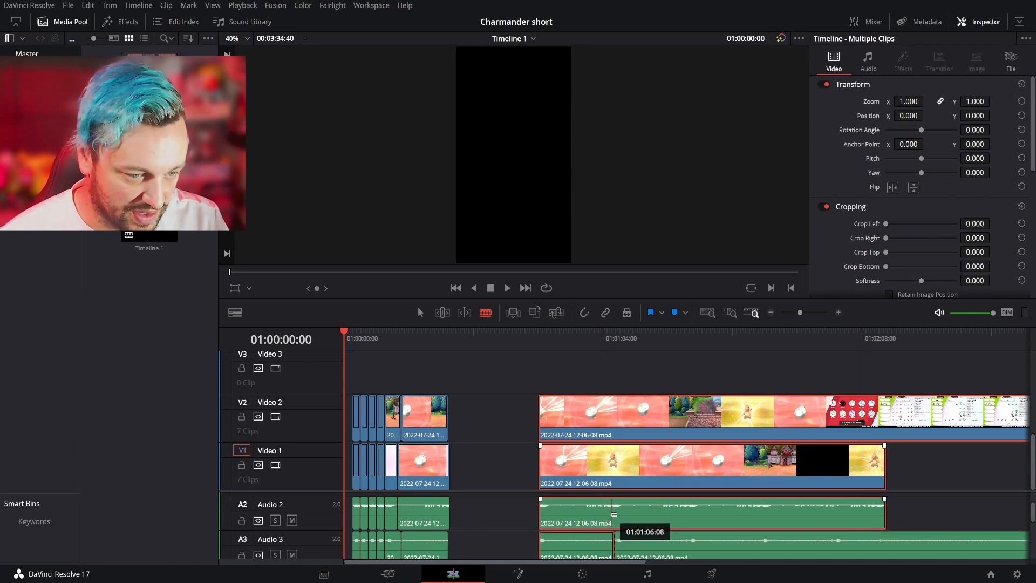
pyautogui.click(614, 514)
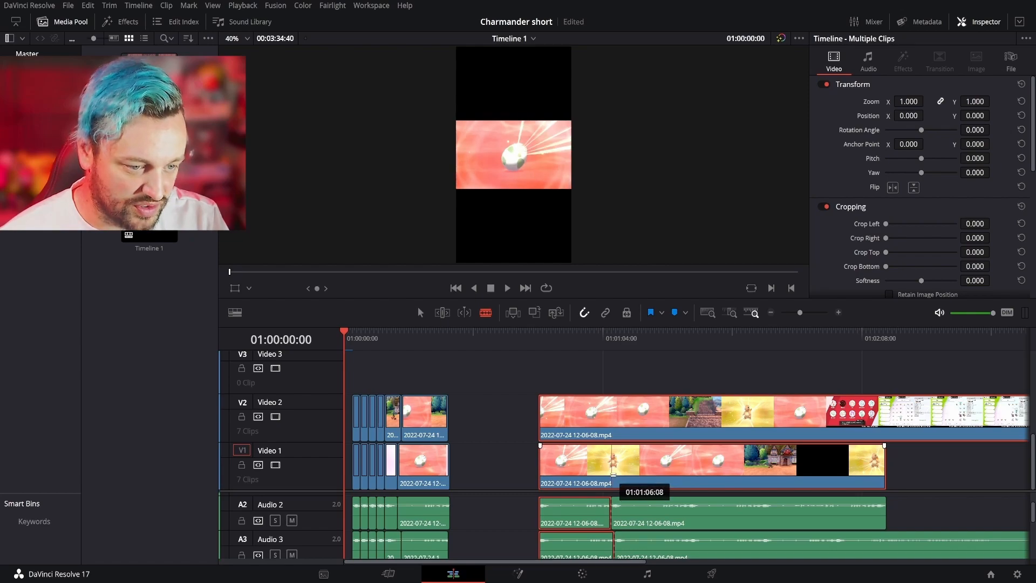
pyautogui.click(614, 426)
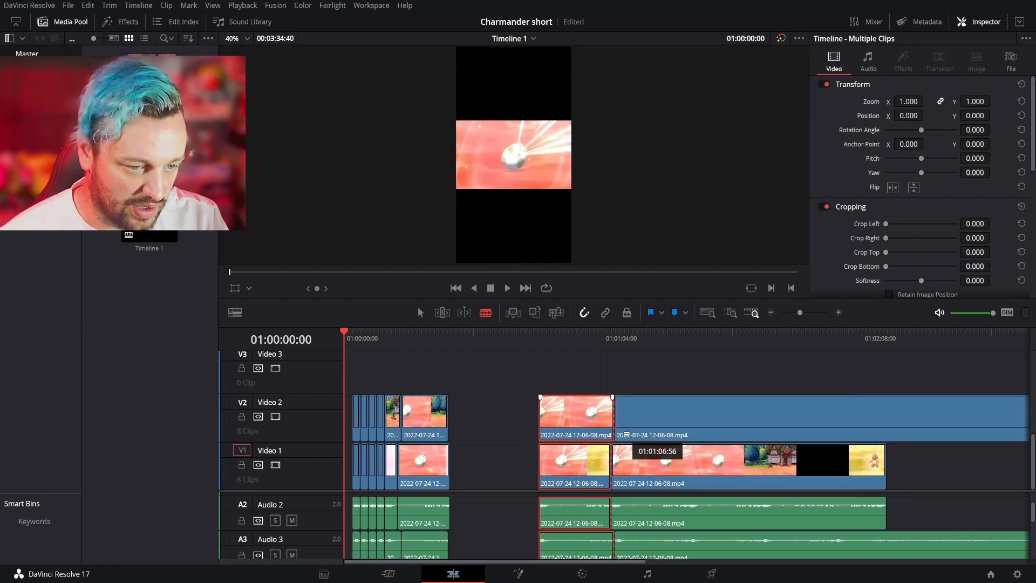
# - Split the video and audio of the third and fourth sequences at each one's third audio peak
pyautogui.click(690, 551)
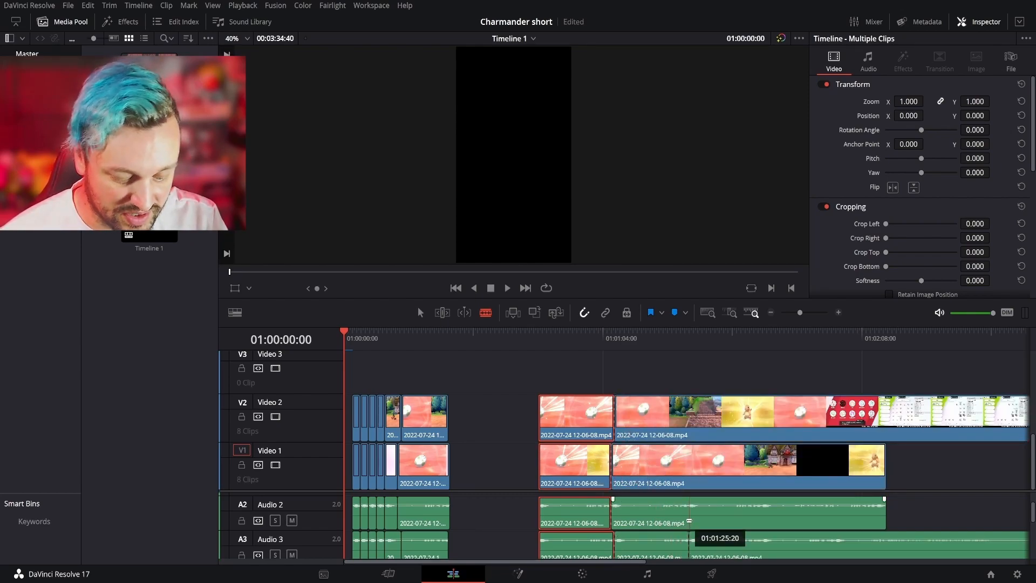
pyautogui.press('n')
pyautogui.click(687, 519)
pyautogui.press('n')
pyautogui.click(693, 428)
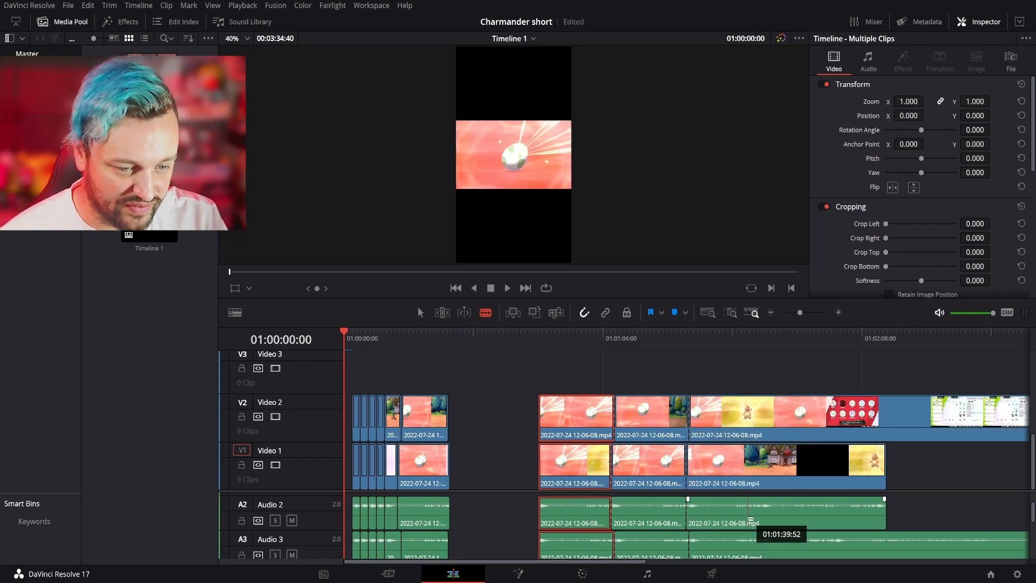
# - Split the video and audio of the third and fourth sequences at each one's fourth audio peak
pyautogui.click(761, 544)
pyautogui.press('n')
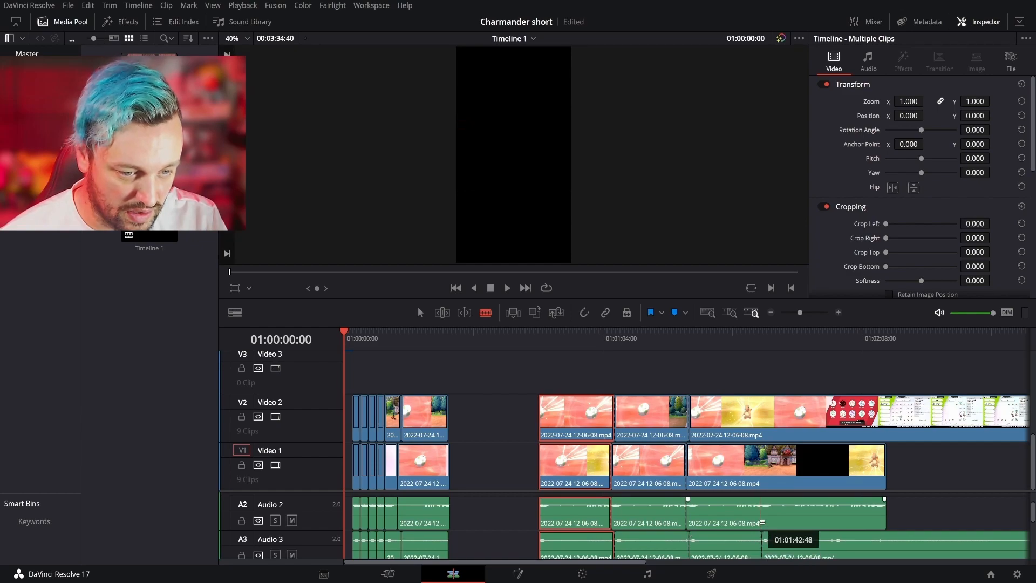
pyautogui.press('n')
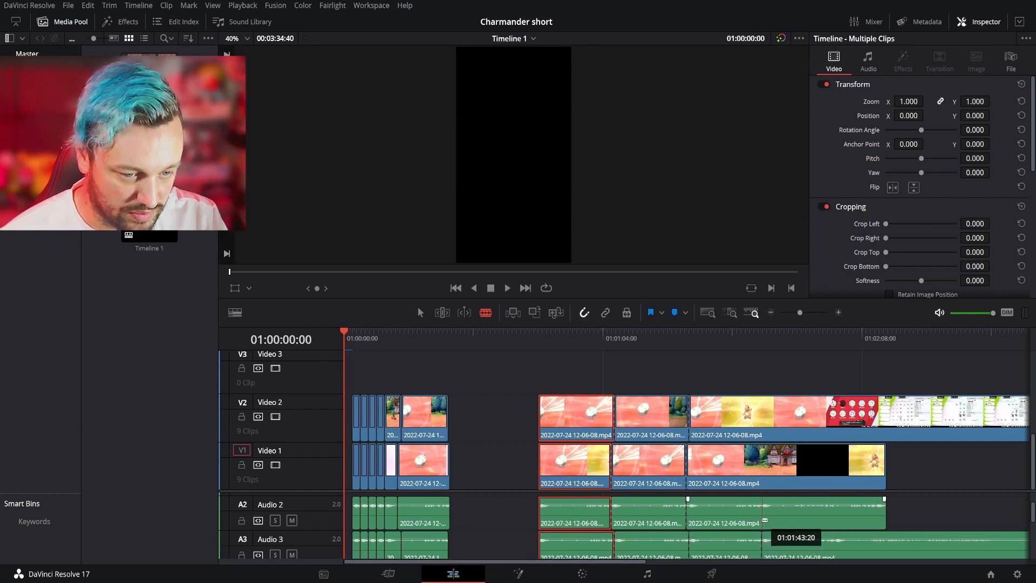
pyautogui.click(763, 520)
pyautogui.click(763, 418)
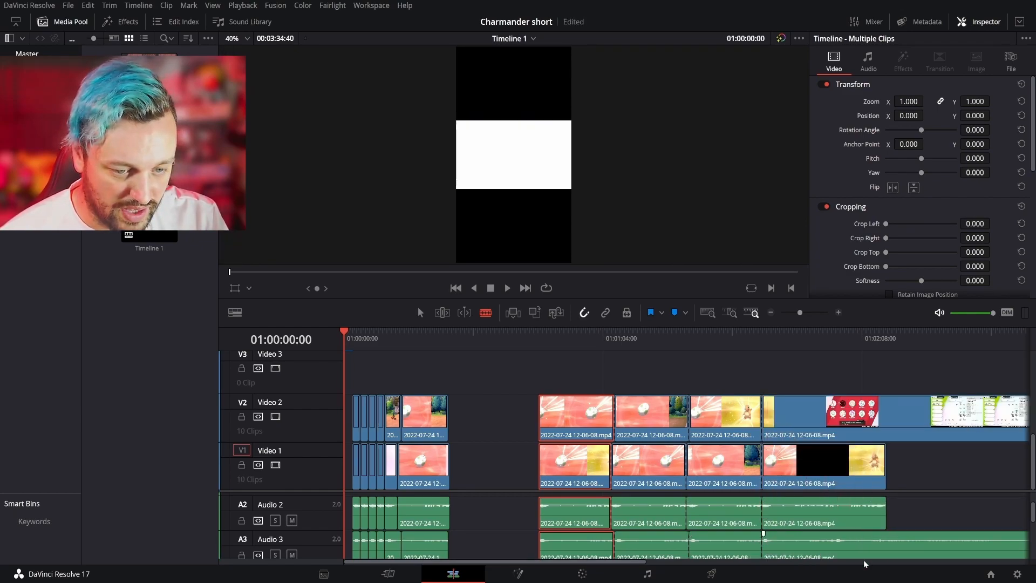
# - Split the video and audio of the third and fourth sequences at each one's fifth audio peak
pyautogui.click(835, 545)
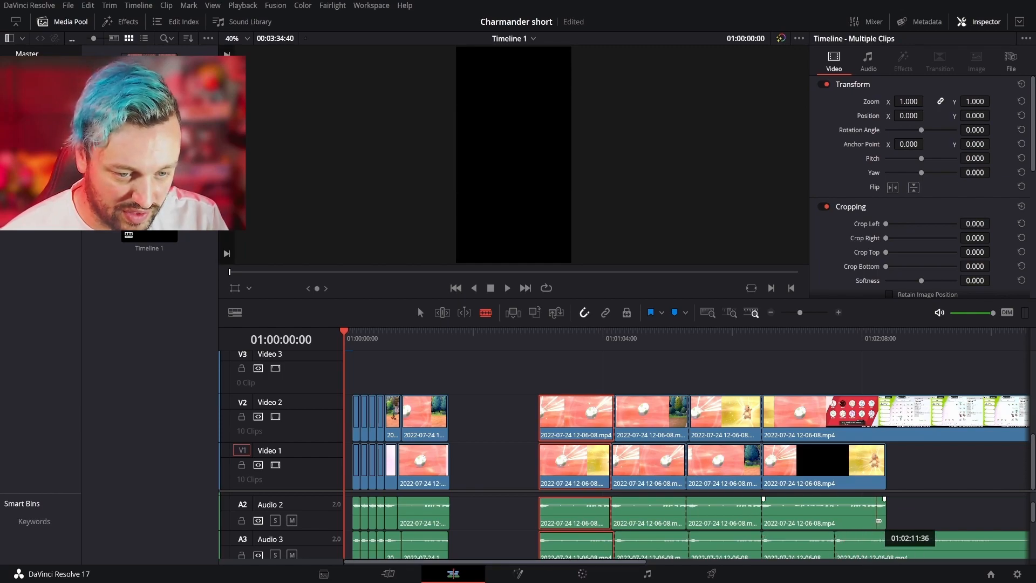
pyautogui.click(875, 467)
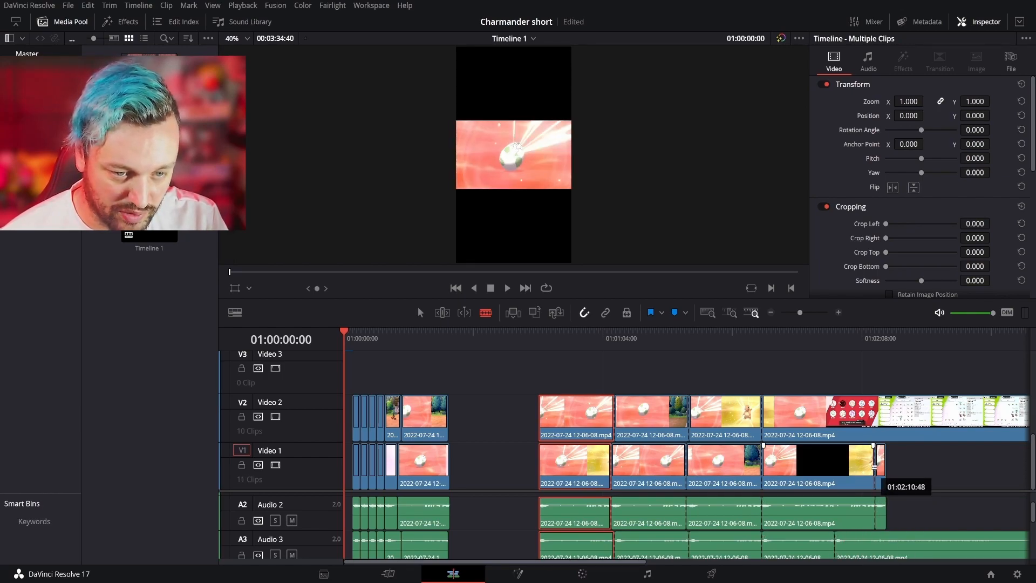
pyautogui.click(833, 420)
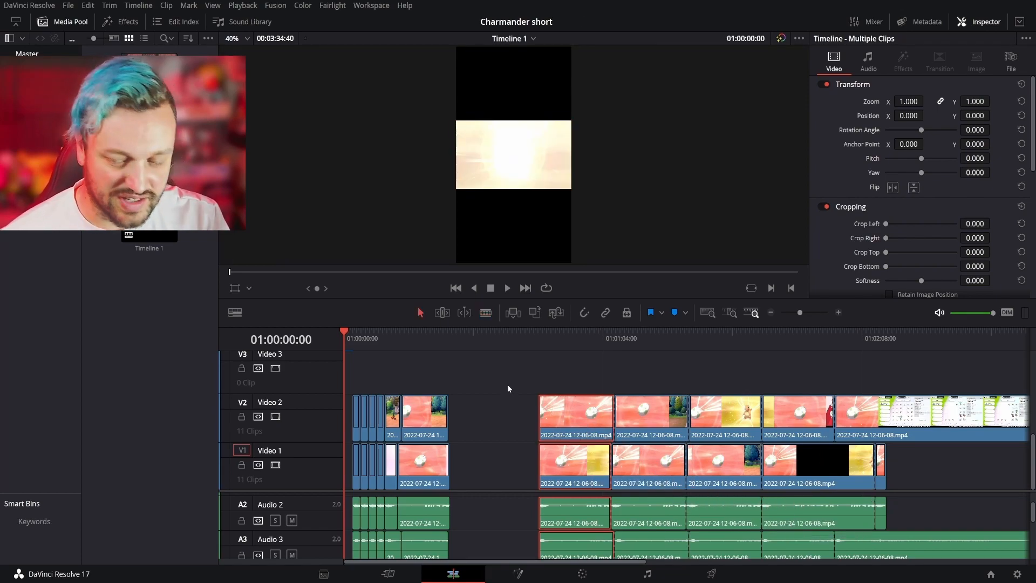
# - Move the first remaining hatch pair with its audio back against the last single hatch under the egg-number titles, with snapping on
pyautogui.moveTo(507, 385); pyautogui.dragTo(567, 545)
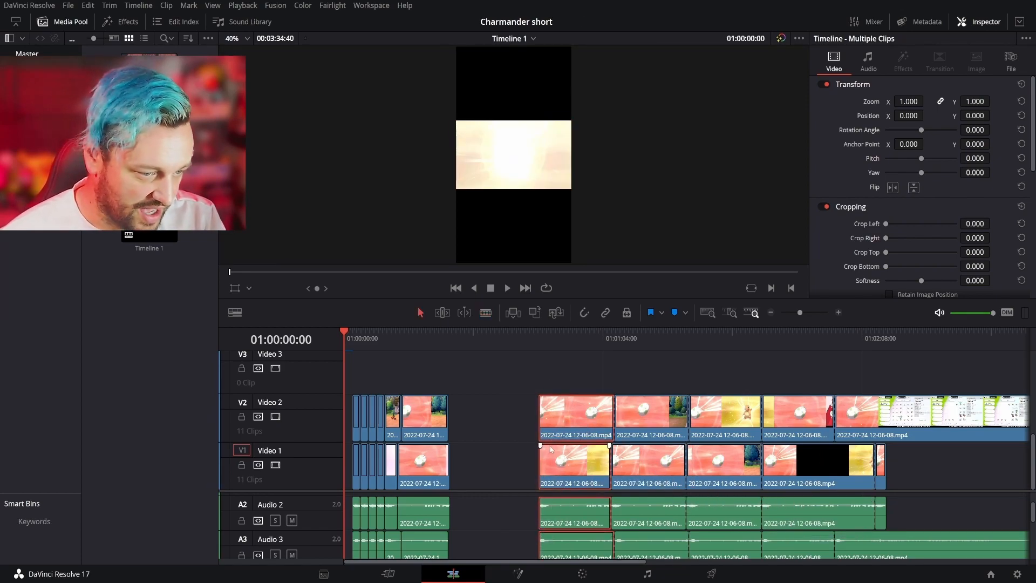
pyautogui.moveTo(564, 429); pyautogui.dragTo(493, 426)
pyautogui.scroll(1, 408, 358)
pyautogui.click(405, 337)
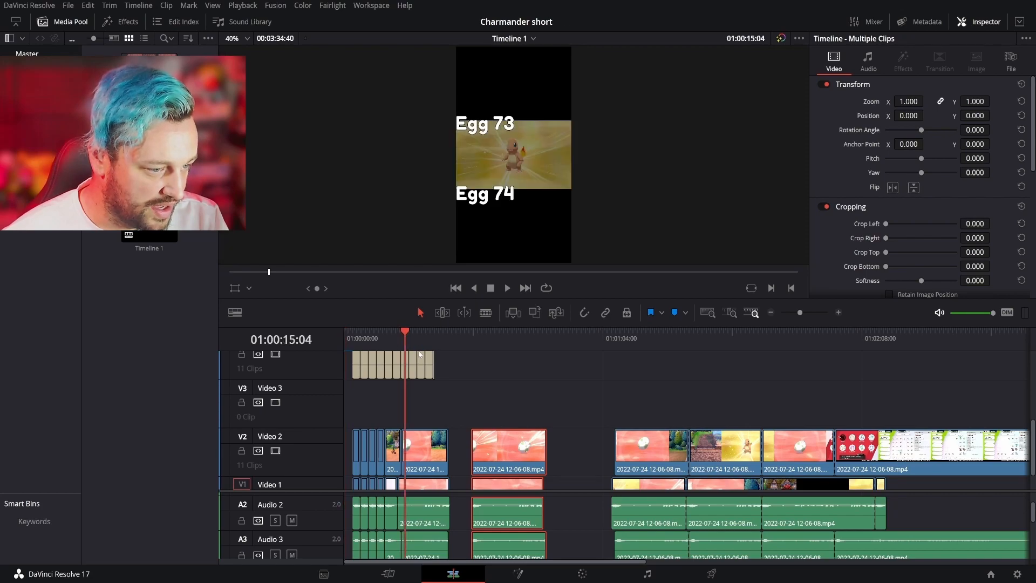
pyautogui.press('n')
pyautogui.scroll(-1, 539, 407)
pyautogui.moveTo(507, 419); pyautogui.dragTo(451, 419)
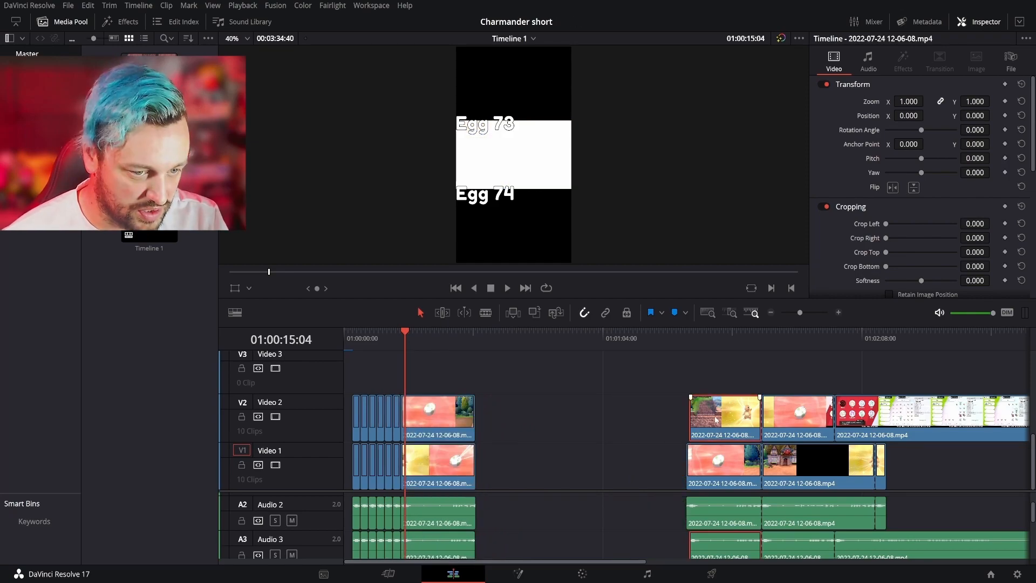
# - Move the following split hatch pairs with their audio back so each starts directly after the previous single hatch
pyautogui.moveTo(715, 420); pyautogui.dragTo(712, 424)
pyautogui.moveTo(619, 387); pyautogui.dragTo(719, 559)
pyautogui.moveTo(718, 430); pyautogui.dragTo(441, 430)
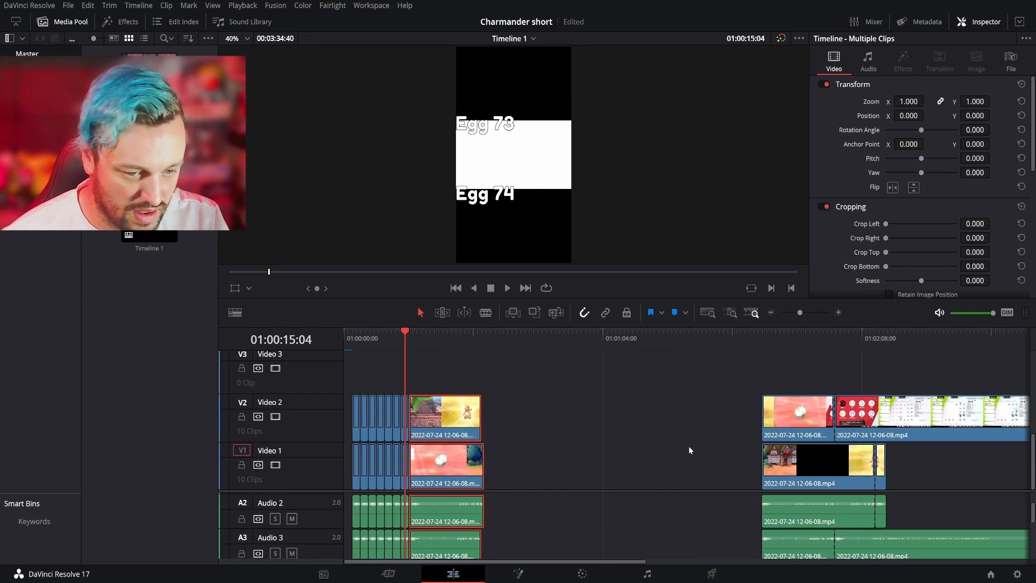
pyautogui.moveTo(736, 386); pyautogui.dragTo(796, 542)
pyautogui.moveTo(799, 412); pyautogui.dragTo(456, 411)
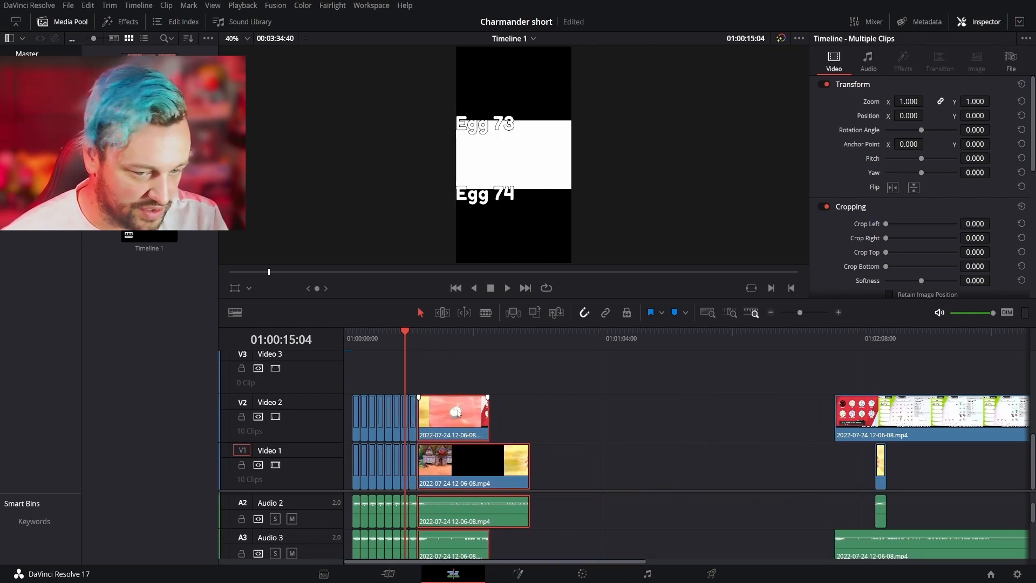
# - Bring the last lower hatch clip and the long upper clip, with their audio, back against the end of the placed hatches
pyautogui.click(880, 517)
pyautogui.moveTo(883, 475); pyautogui.dragTo(843, 476)
pyautogui.moveTo(777, 389); pyautogui.dragTo(871, 553)
pyautogui.moveTo(865, 436); pyautogui.dragTo(454, 420)
pyautogui.click(598, 493)
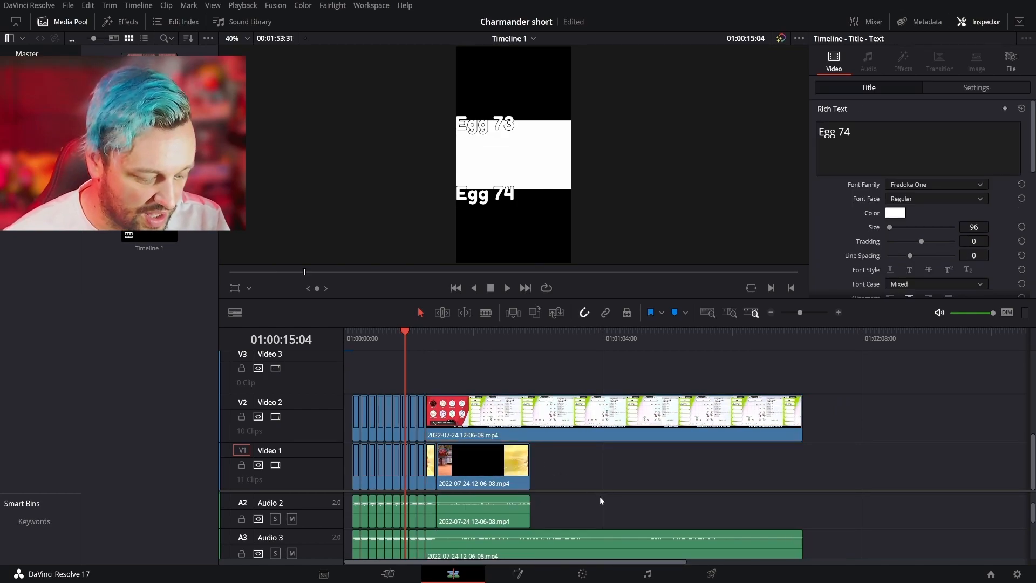
# - Split the long Video 2 clip and its audio at the titles' end, 01:00:22:11, and delete all footage beyond the last hatch pair
pyautogui.press('v')
pyautogui.scroll(1, 423, 391)
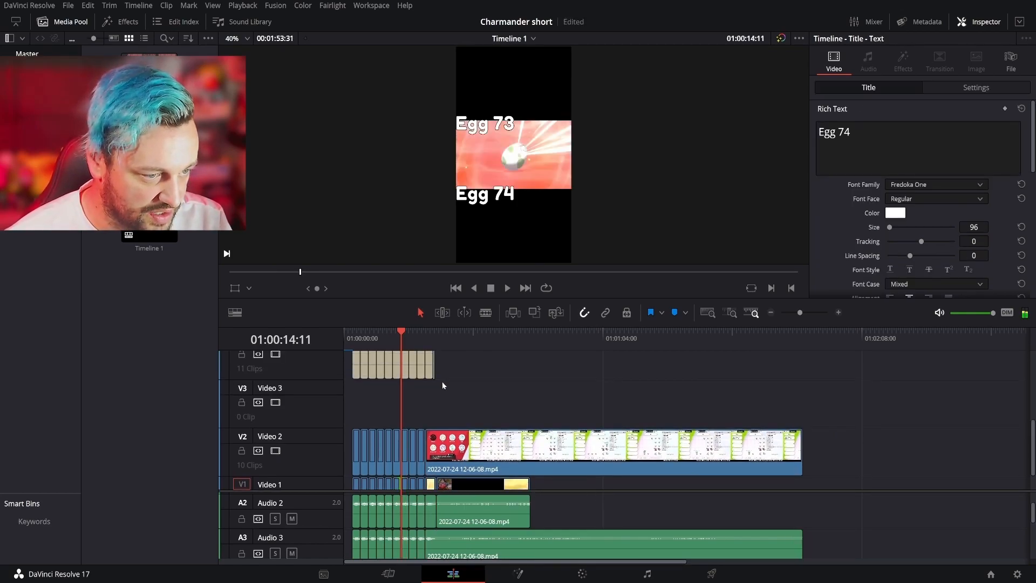
pyautogui.click(433, 340)
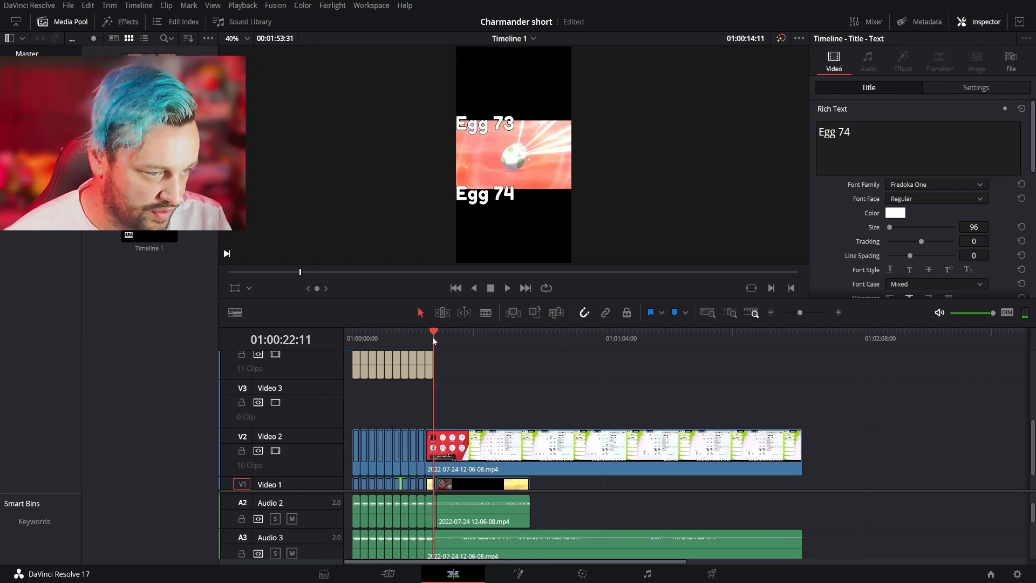
pyautogui.scroll(-1, 459, 417)
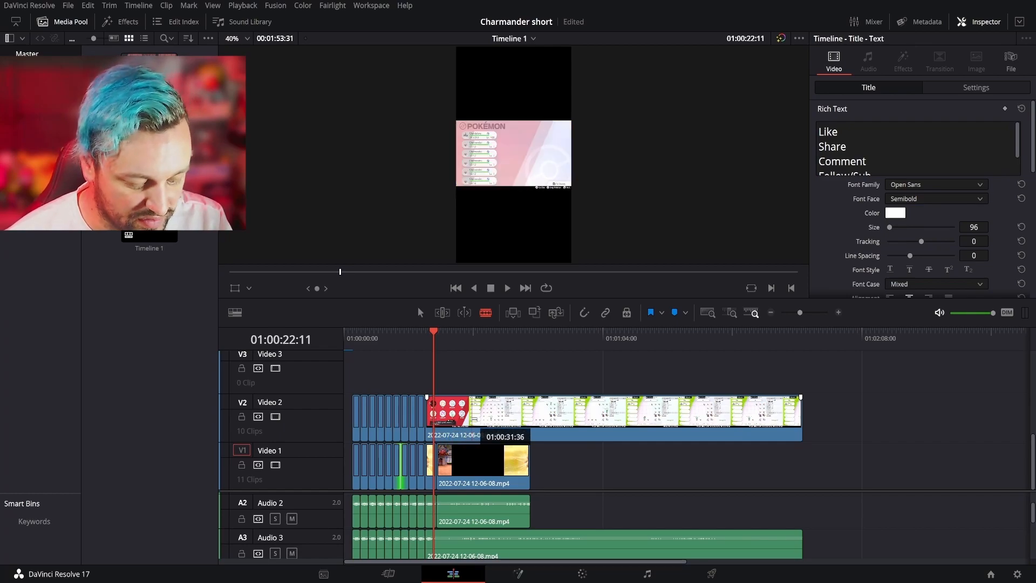
pyautogui.click(434, 418)
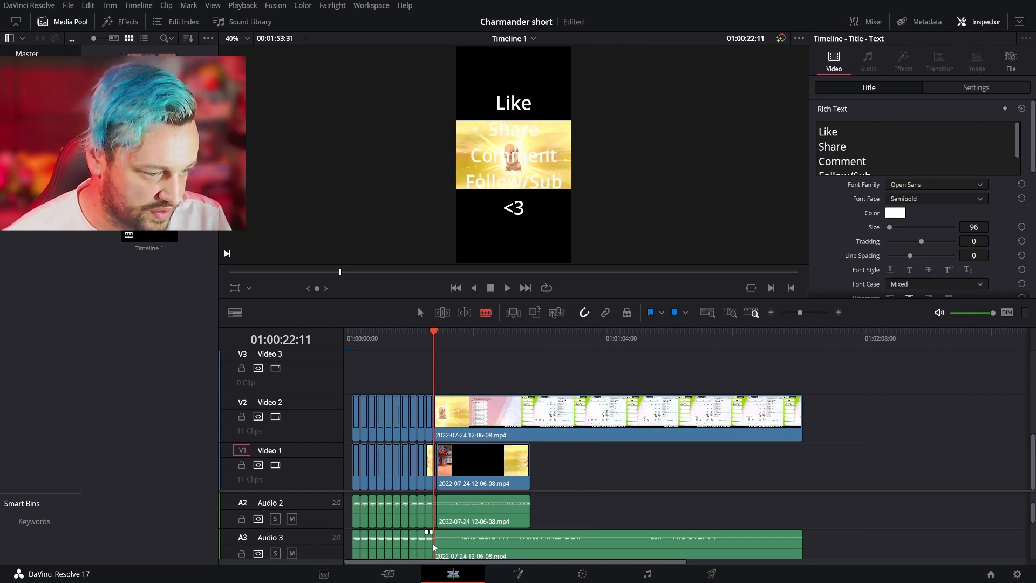
pyautogui.moveTo(846, 386); pyautogui.dragTo(502, 546)
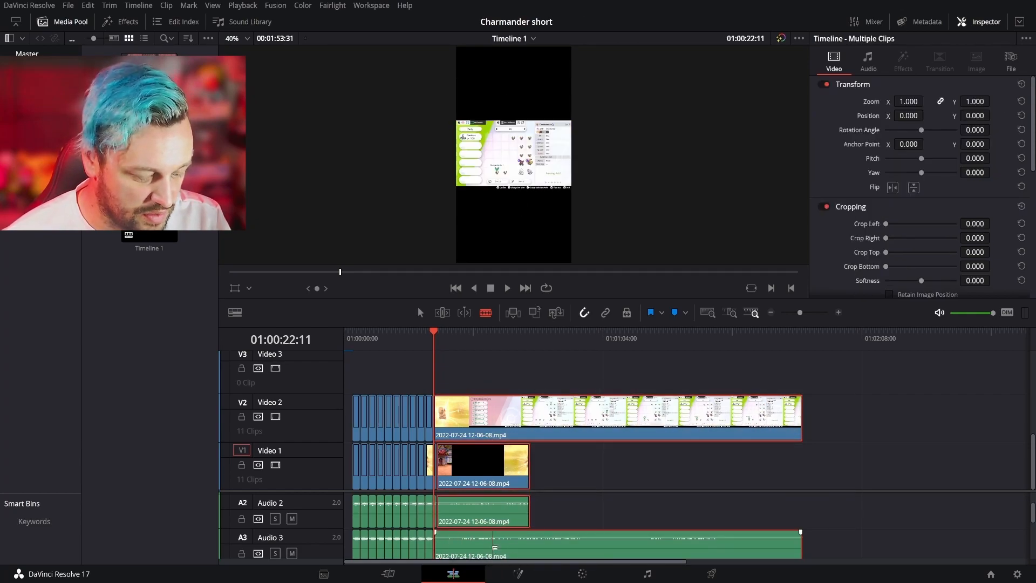
pyautogui.press('Delete')
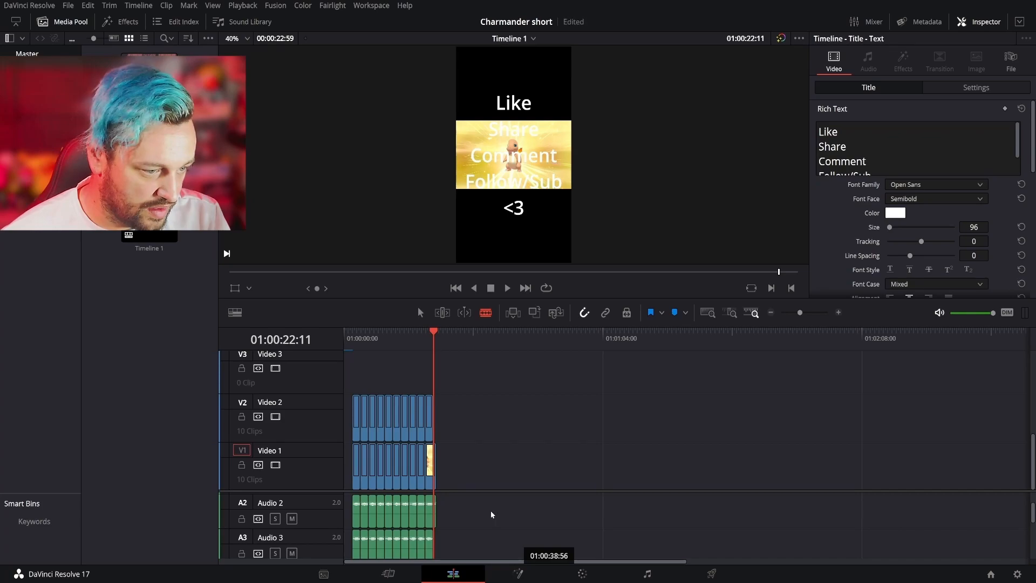
# - Remove the last Video 1 hatch's excess video and audio that extends past the final Video 2 clip
pyautogui.press('Down')
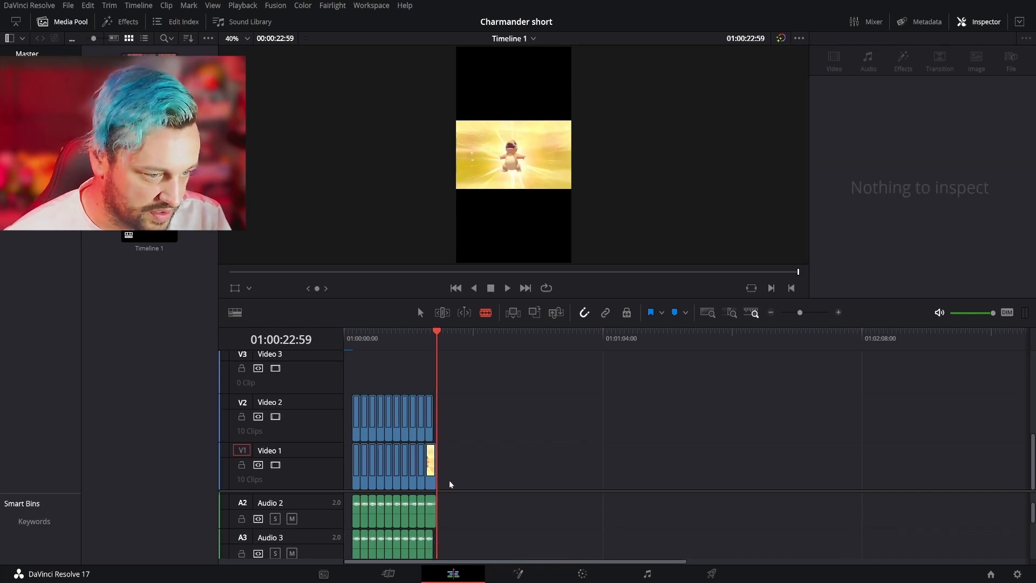
pyautogui.moveTo(438, 454)
pyautogui.mouseDown()
pyautogui.moveTo(433, 509)
pyautogui.moveTo(442, 466)
pyautogui.moveTo(432, 458)
pyautogui.mouseUp()
pyautogui.press('Delete')
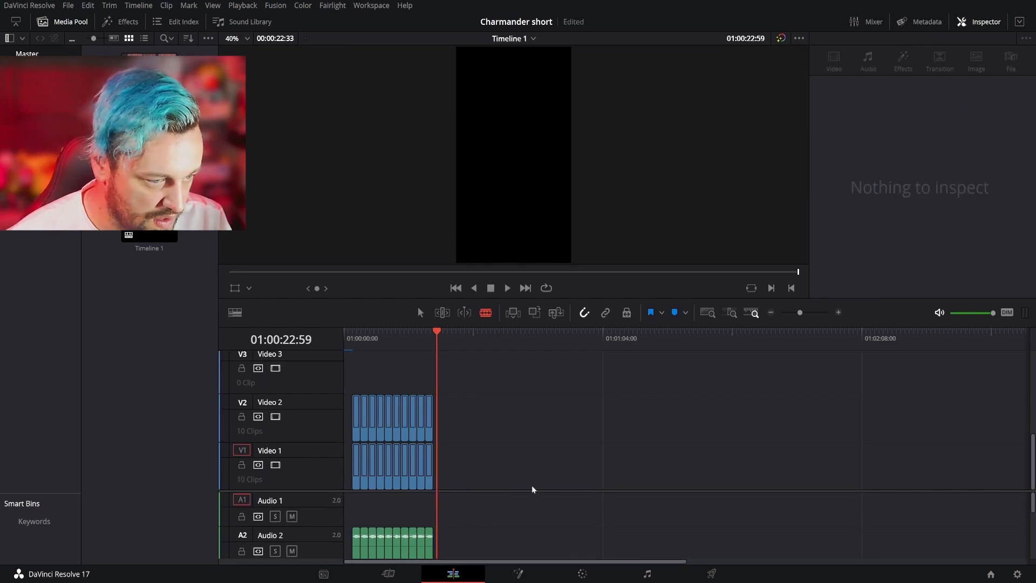
# - Set Position Y to 181 and linked Zoom to 1.25 for all hatch clips on Video 2, and preview the Egg 63 hatch
pyautogui.moveTo(435, 348); pyautogui.dragTo(260, 339)
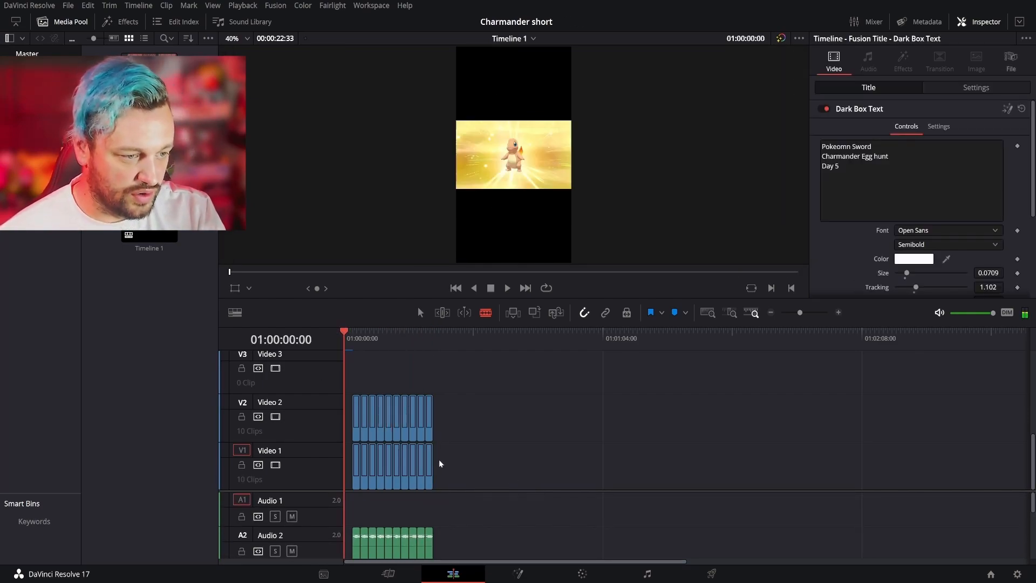
pyautogui.moveTo(469, 388); pyautogui.dragTo(348, 428)
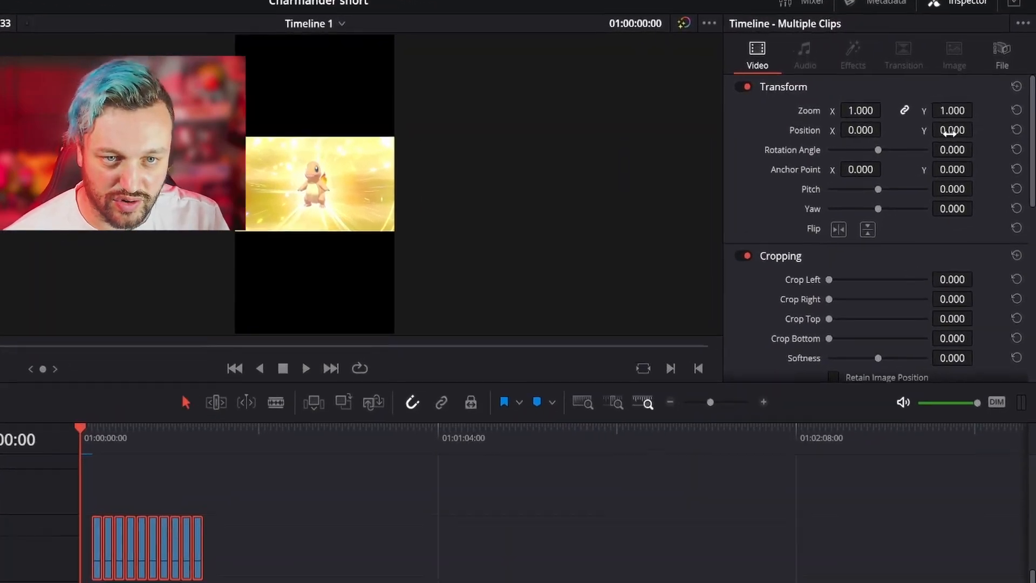
pyautogui.click(976, 115)
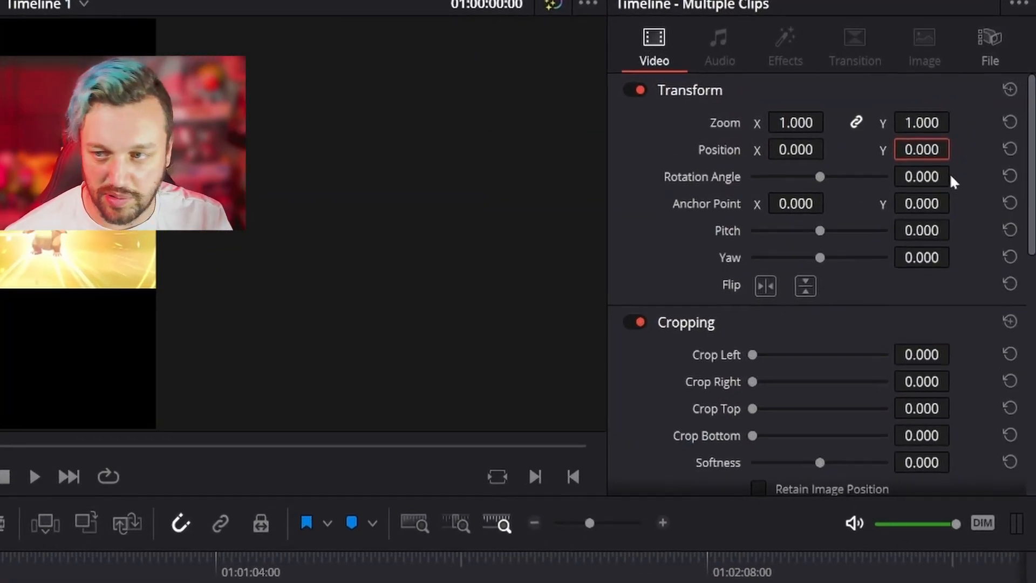
pyautogui.write('181')
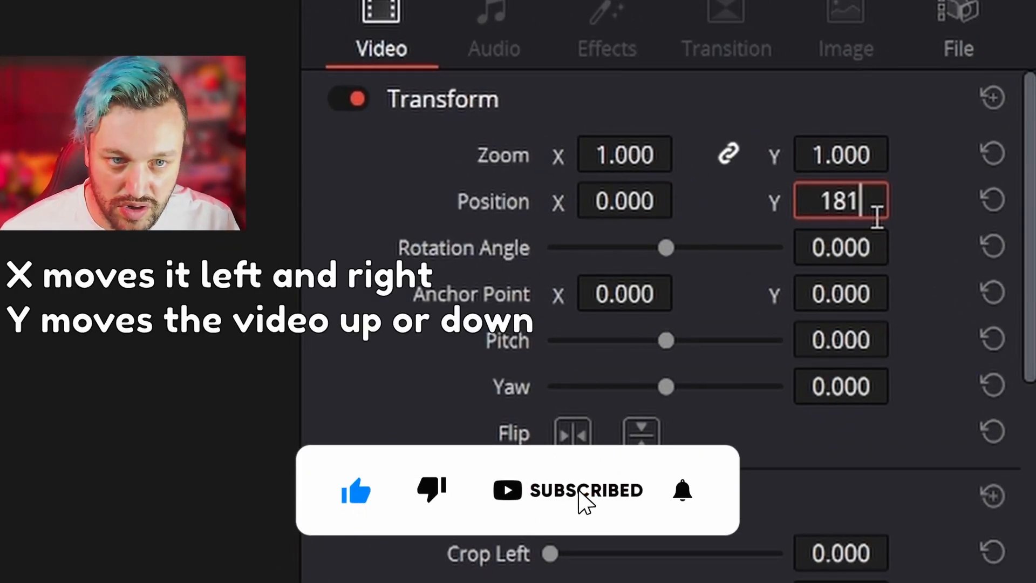
pyautogui.press('Return')
pyautogui.click(855, 148)
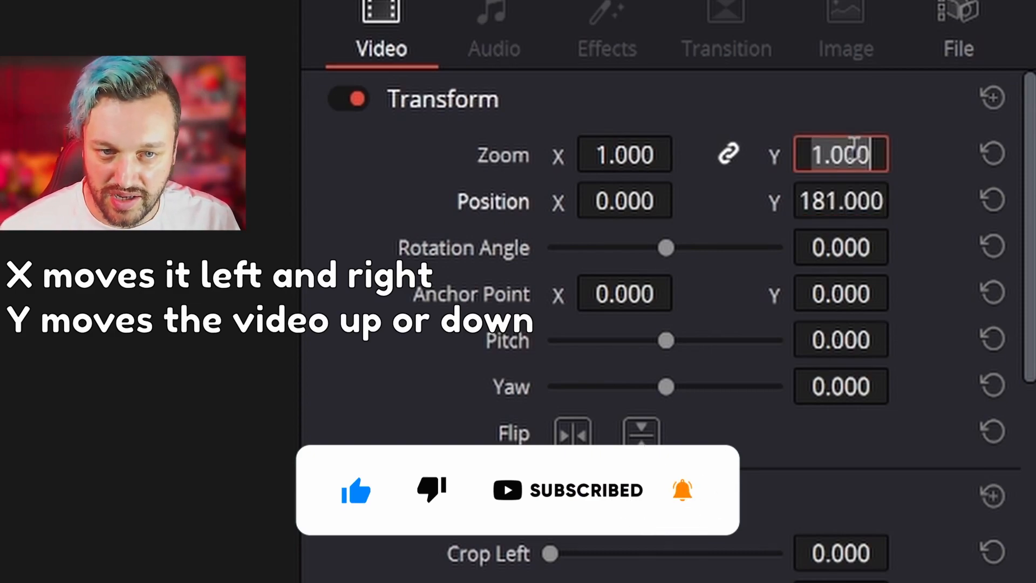
pyautogui.write('1.25')
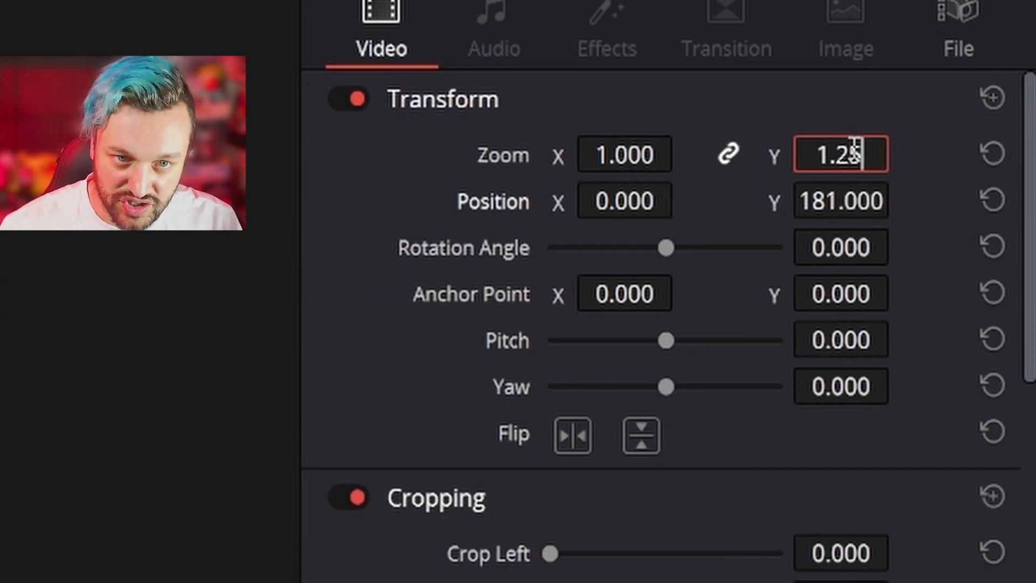
pyautogui.press('Return')
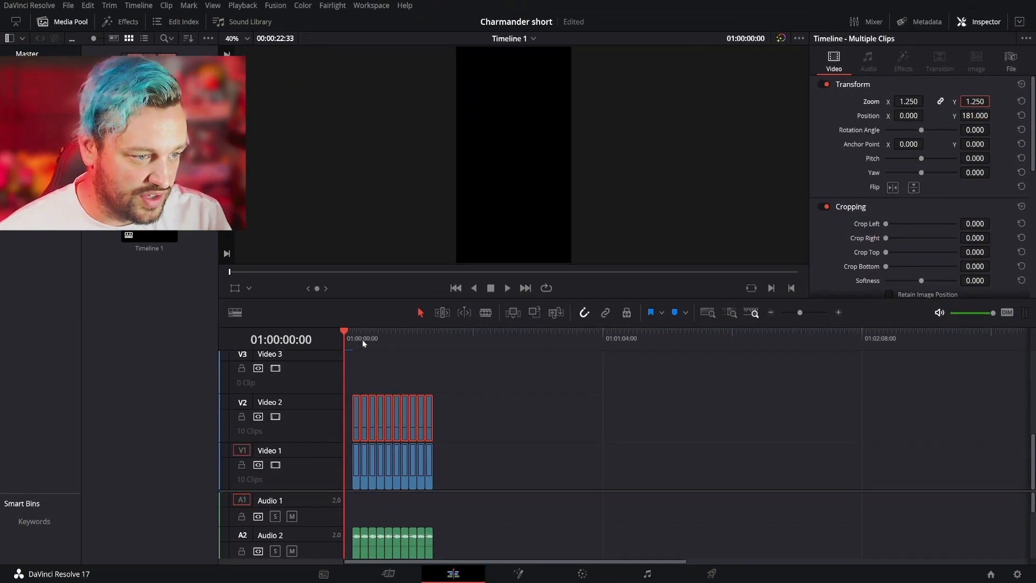
pyautogui.moveTo(354, 342); pyautogui.dragTo(360, 341)
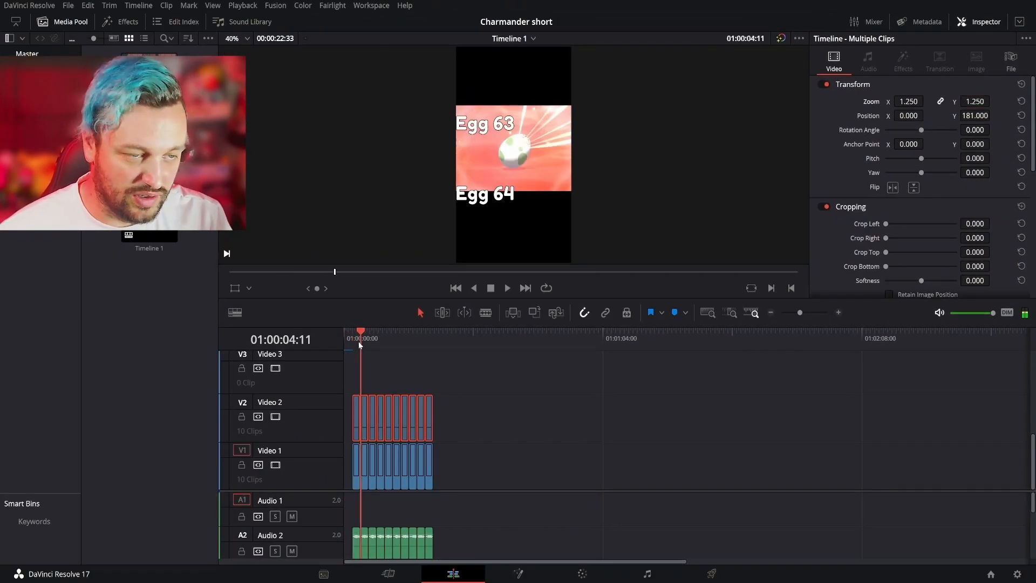
# - Set linked Zoom to 1.25 and Position Y to -2021 for all Video 1 hatch clips, and preview the stacked layout
pyautogui.moveTo(341, 458); pyautogui.dragTo(426, 489)
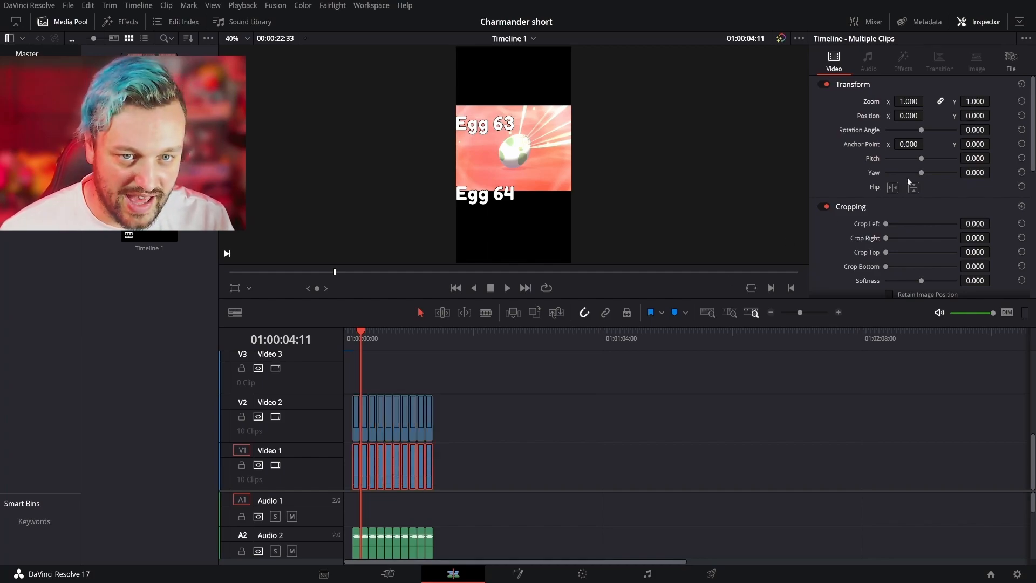
pyautogui.click(978, 101)
pyautogui.write('1')
pyautogui.write('.25')
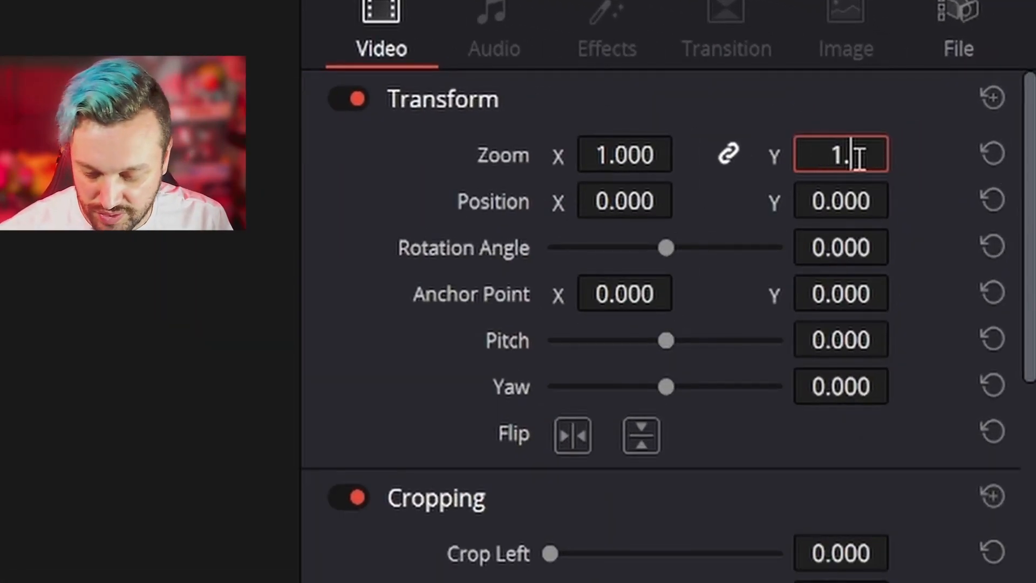
pyautogui.press('Tab')
pyautogui.press('Tab')
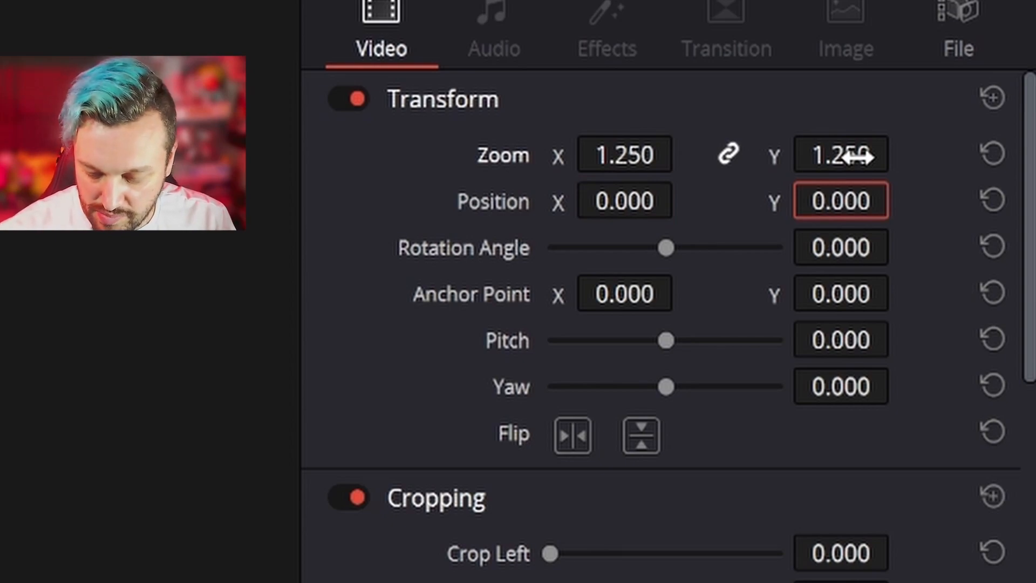
pyautogui.write('-2021')
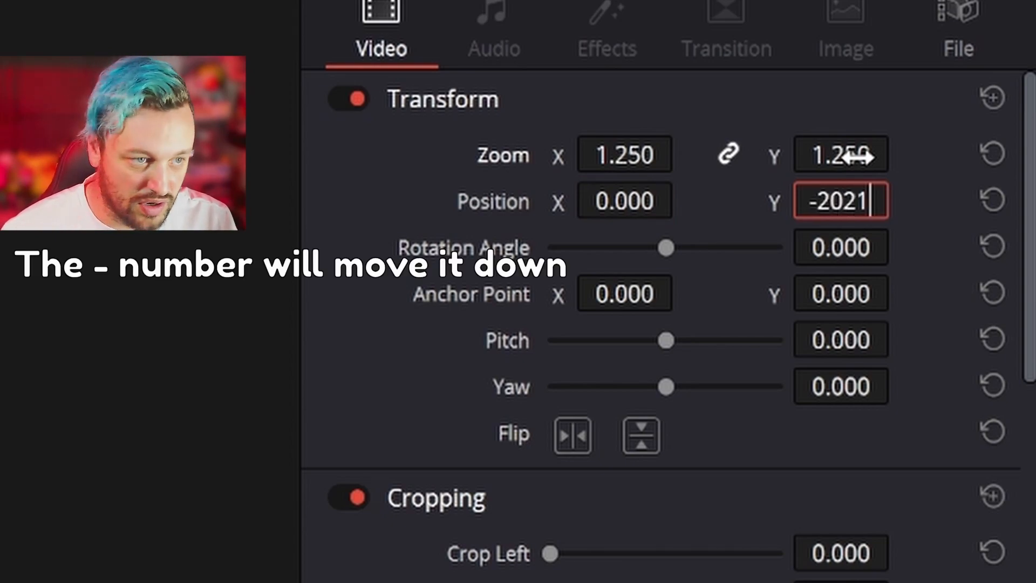
pyautogui.press('Return')
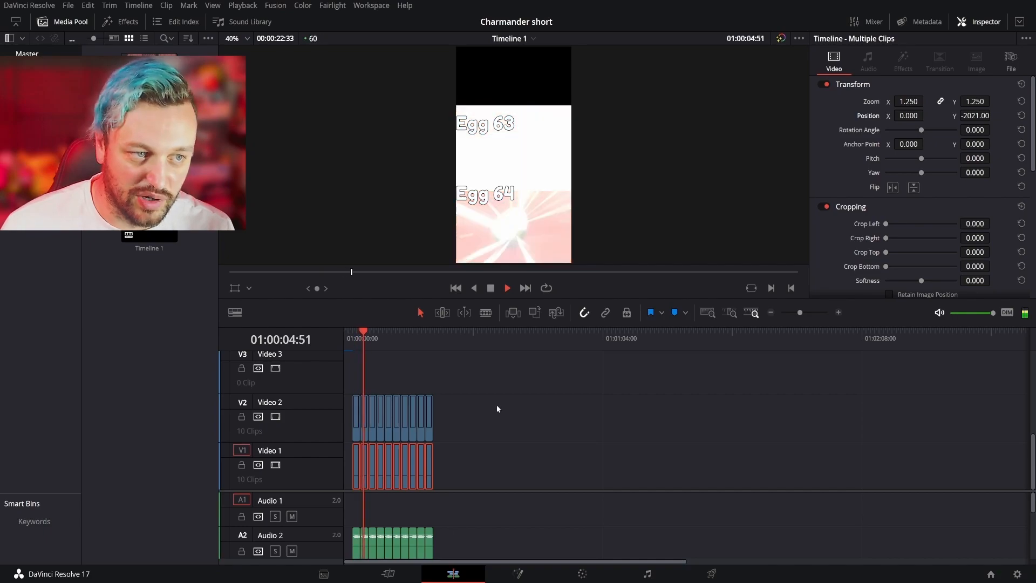
pyautogui.press('space')
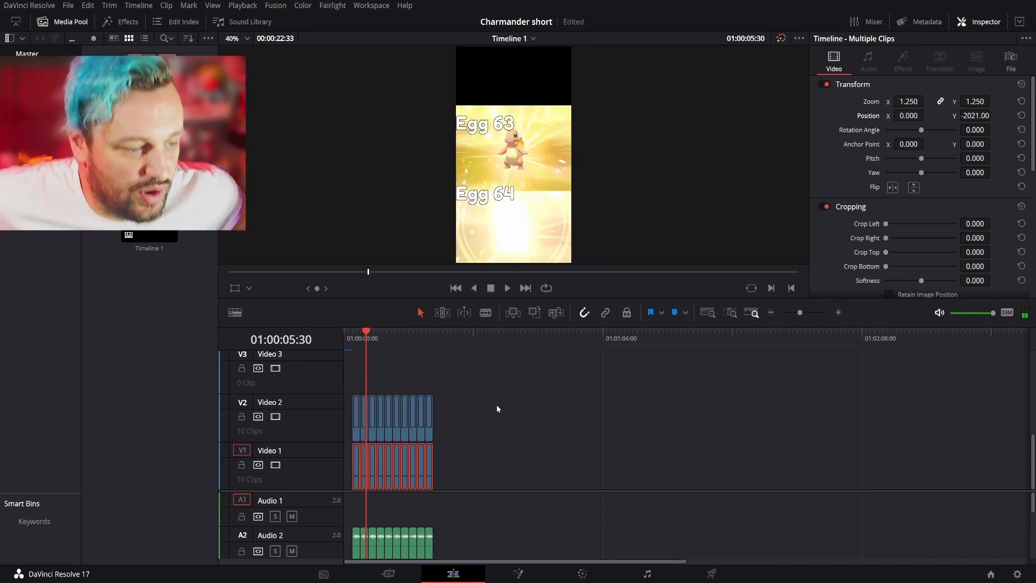
pyautogui.moveTo(366, 331); pyautogui.dragTo(312, 332)
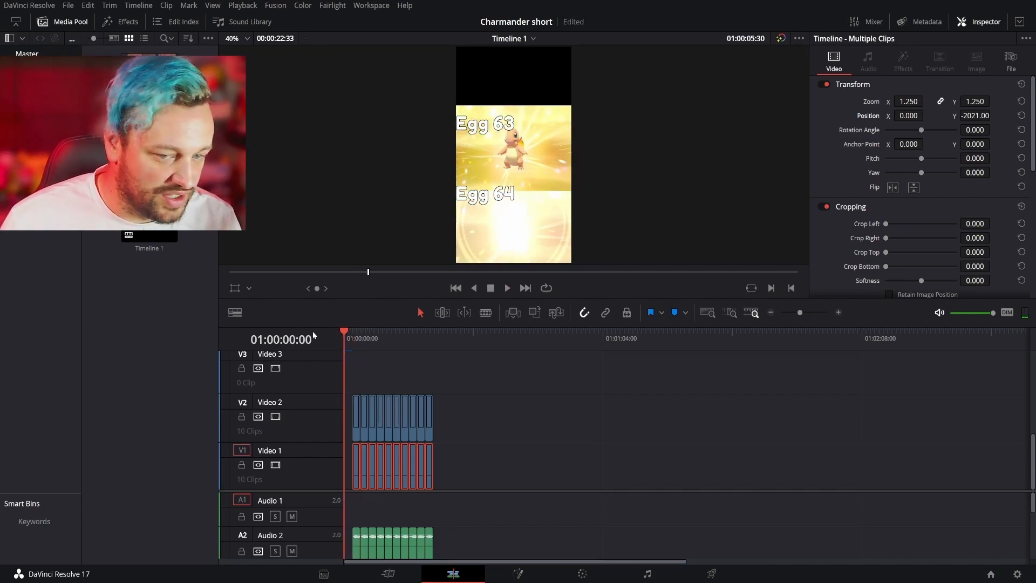
pyautogui.moveTo(143, 70); pyautogui.dragTo(515, 376)
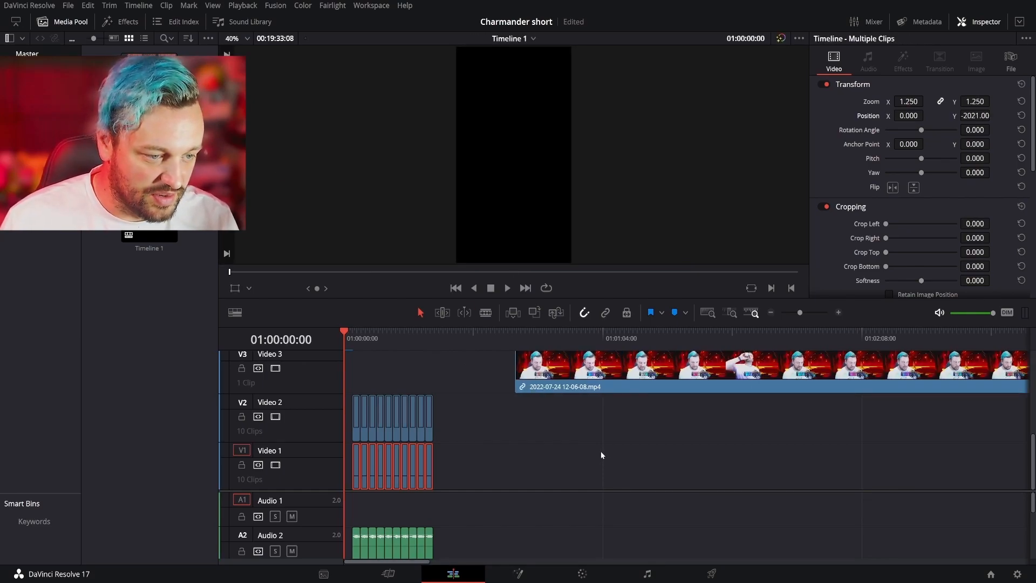
pyautogui.scroll(-3, 522, 493)
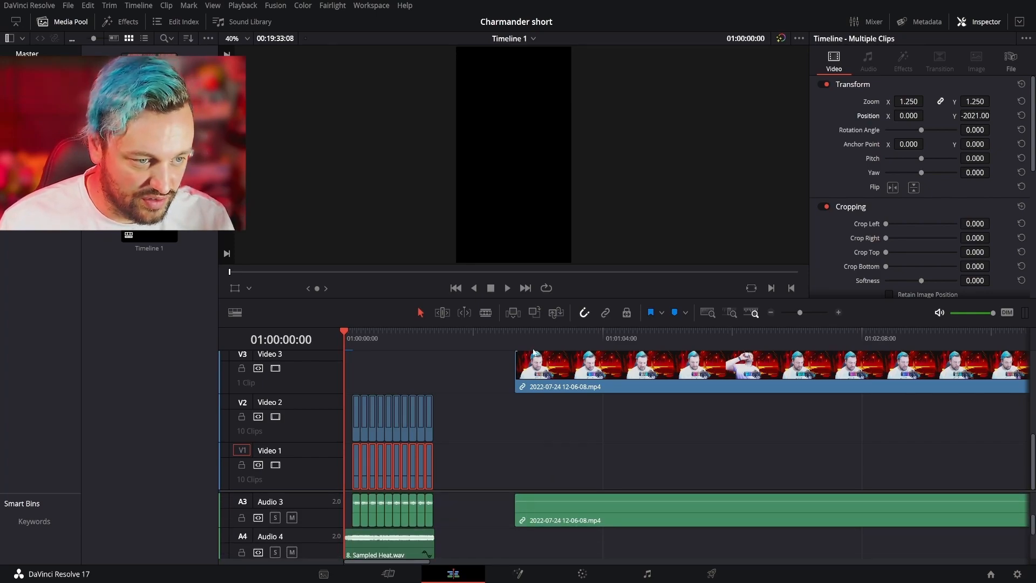
pyautogui.click(515, 343)
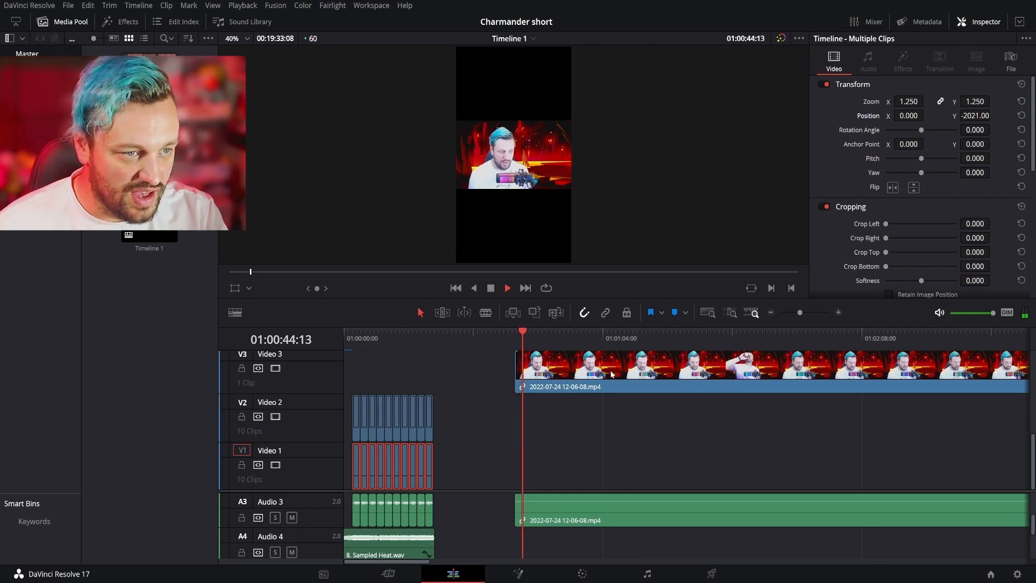
# - Split the face-camera clip and its linked audio where the speech begins, at about 01:00:45:36
pyautogui.click(770, 313)
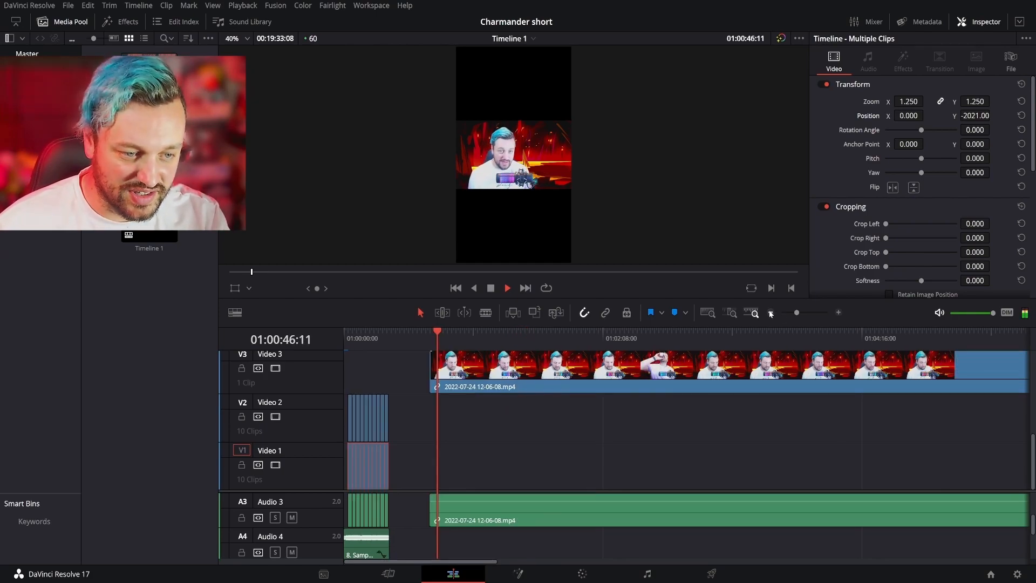
pyautogui.click(771, 313)
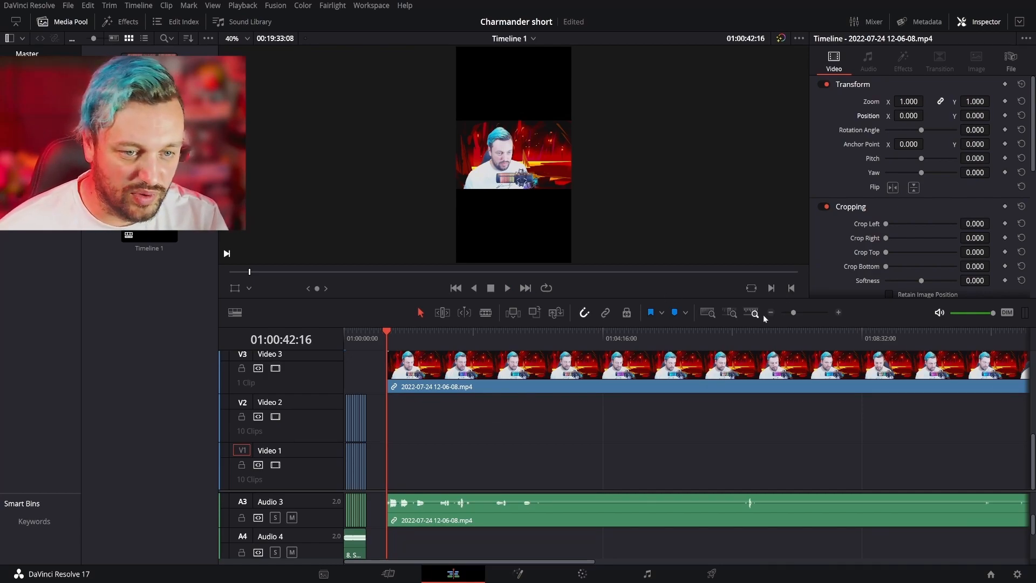
pyautogui.click(839, 312)
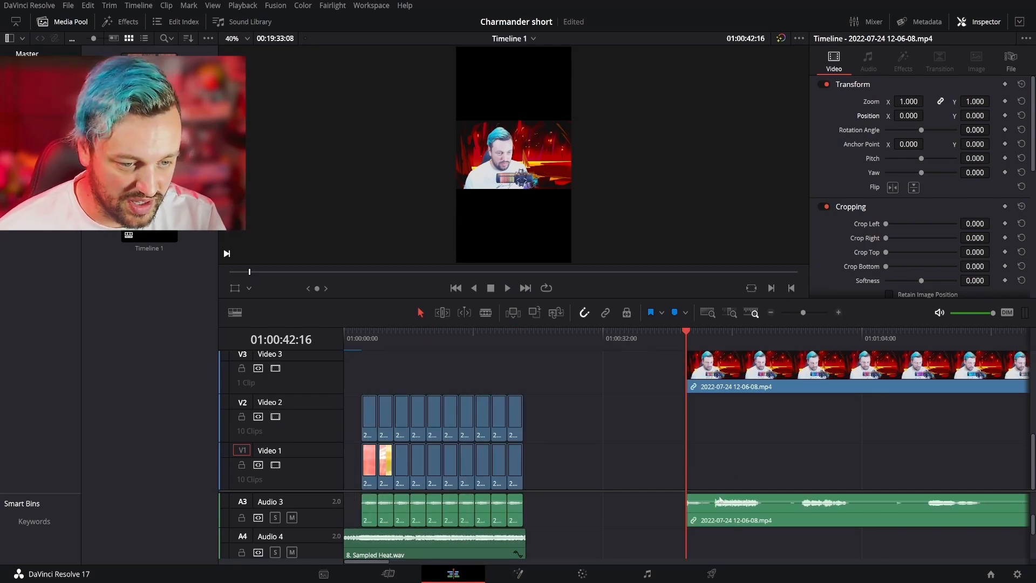
pyautogui.press('b')
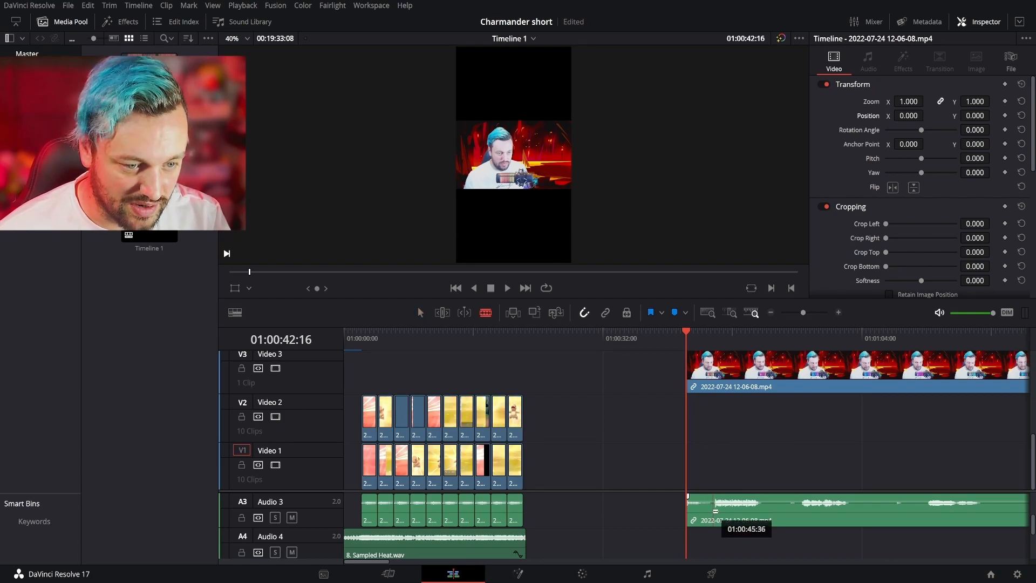
pyautogui.click(714, 372)
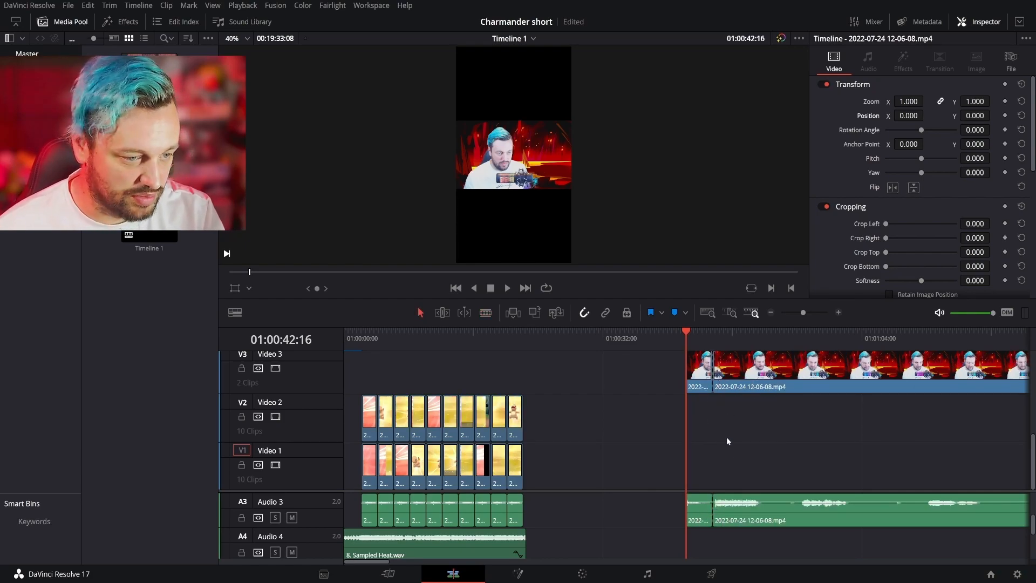
# - Move the trimmed face-camera clip to the start of the timeline on Video 3, with its linked audio on Audio 1
pyautogui.scroll(-1, 541, 519)
pyautogui.scroll(3, 542, 519)
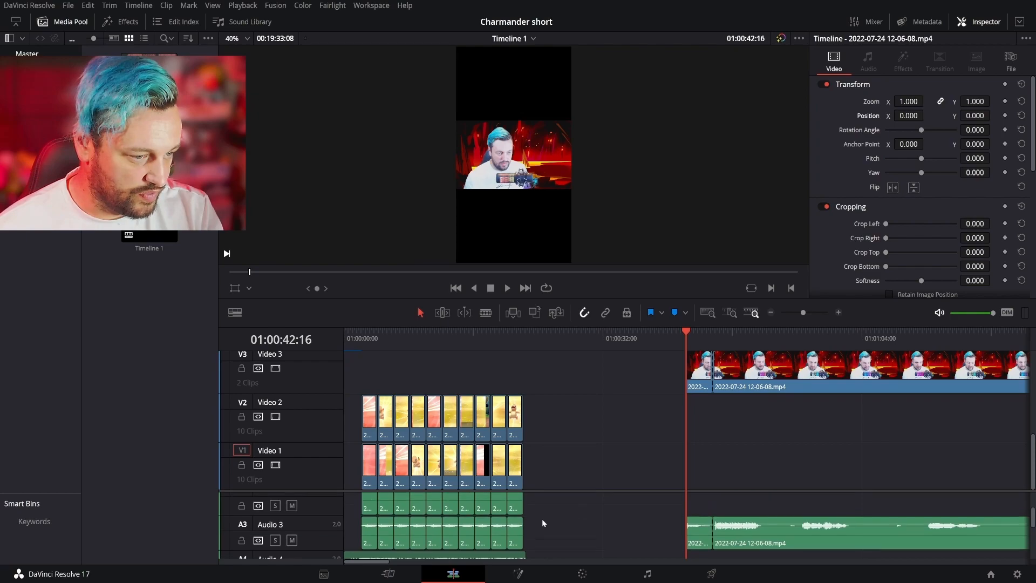
pyautogui.moveTo(766, 542); pyautogui.dragTo(720, 516)
pyautogui.moveTo(772, 384); pyautogui.dragTo(414, 407)
pyautogui.click(345, 332)
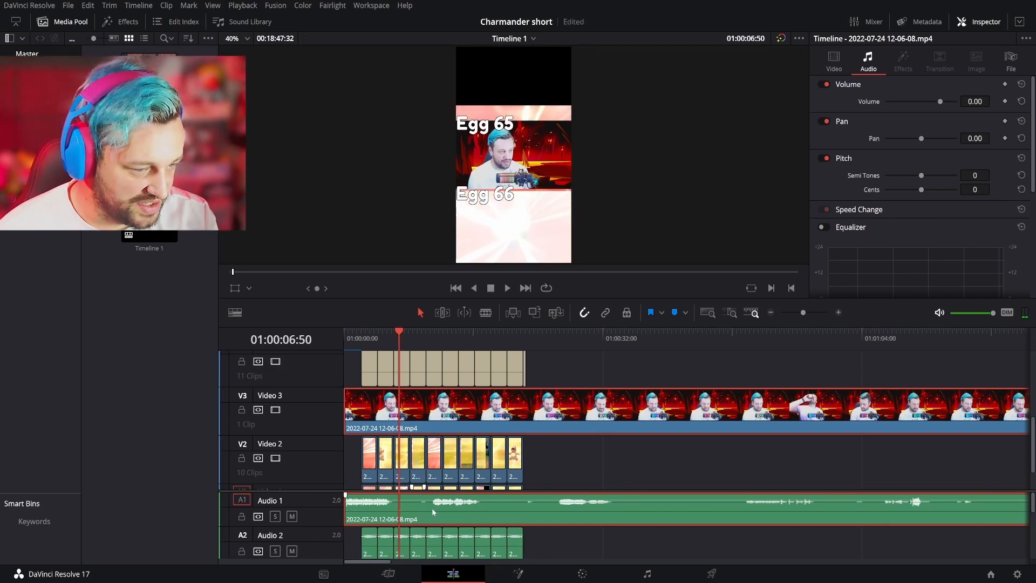
# - Play the face-camera clip from about 01:00:10:11 and split its video and audio where the second speech section begins
pyautogui.click(433, 335)
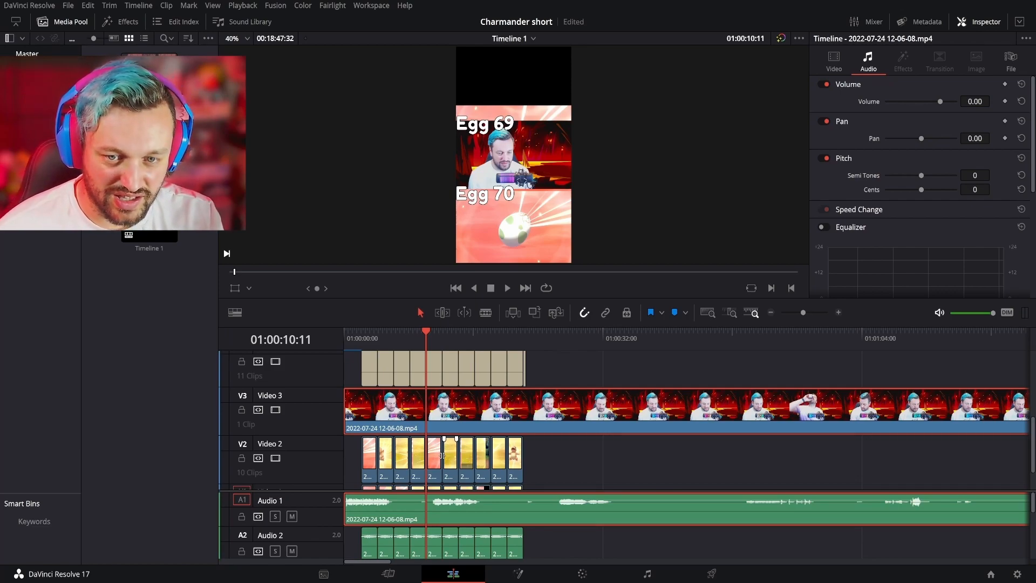
pyautogui.press('space')
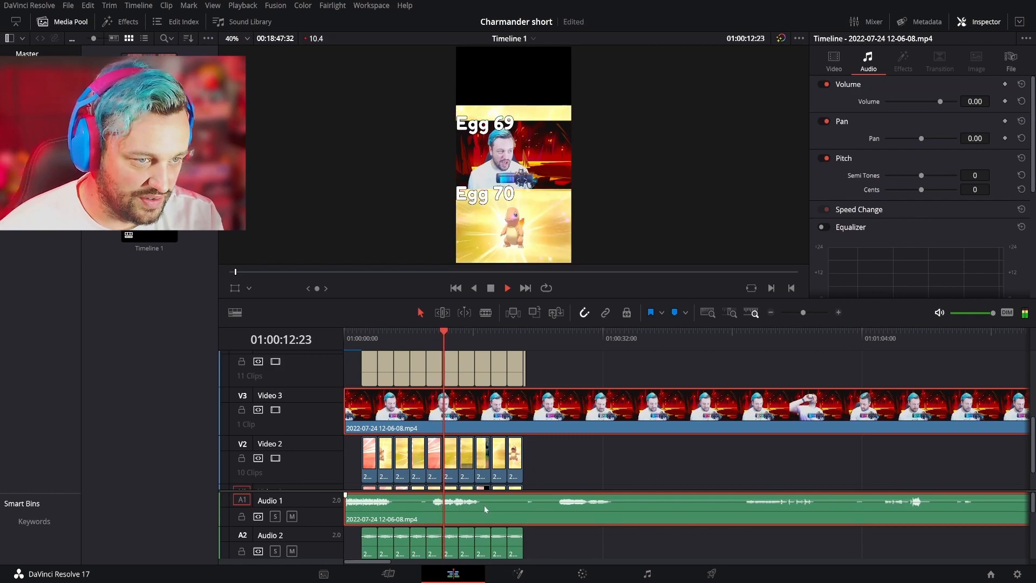
pyautogui.press('space')
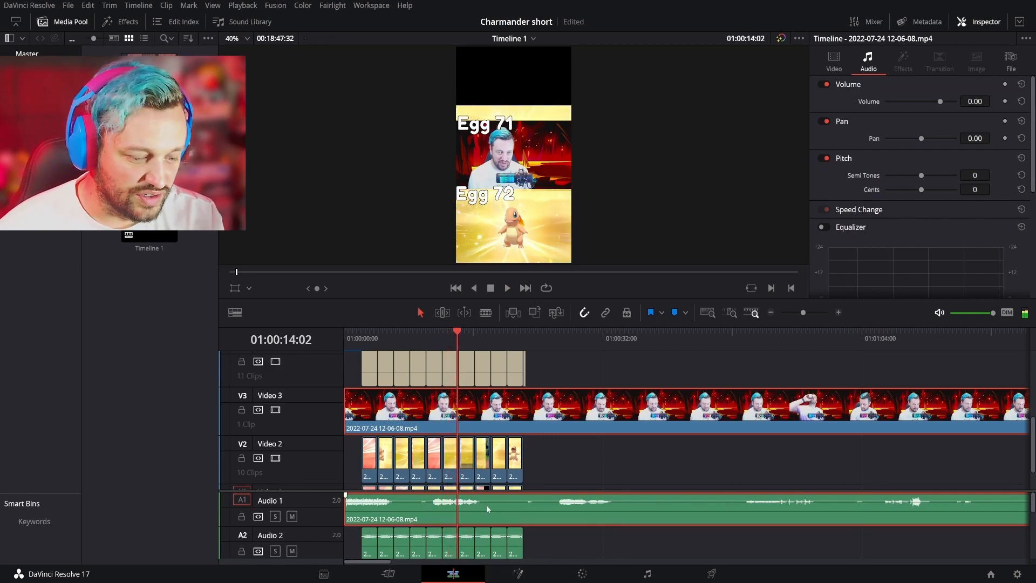
pyautogui.press('b')
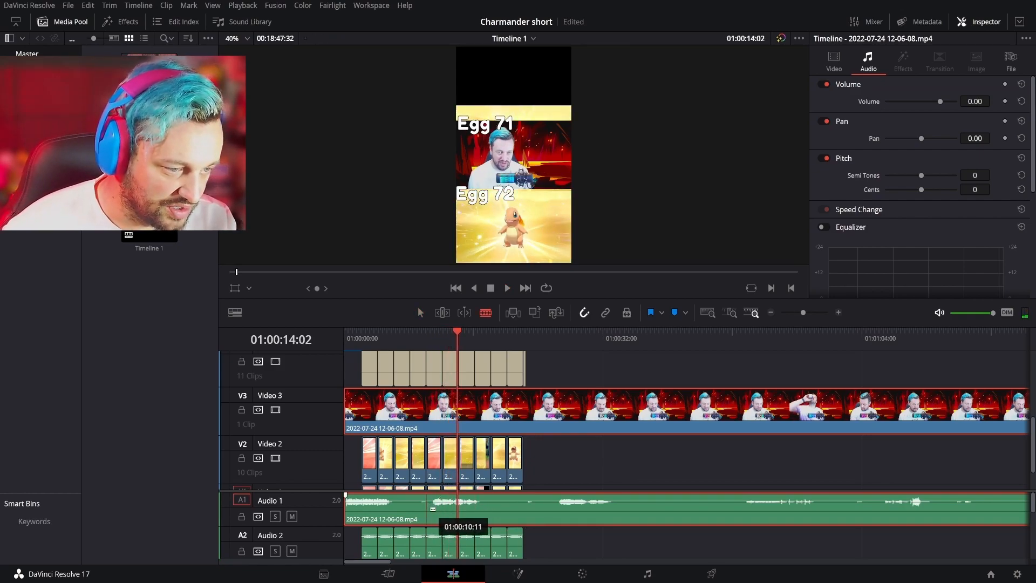
pyautogui.moveTo(462, 348); pyautogui.dragTo(430, 332)
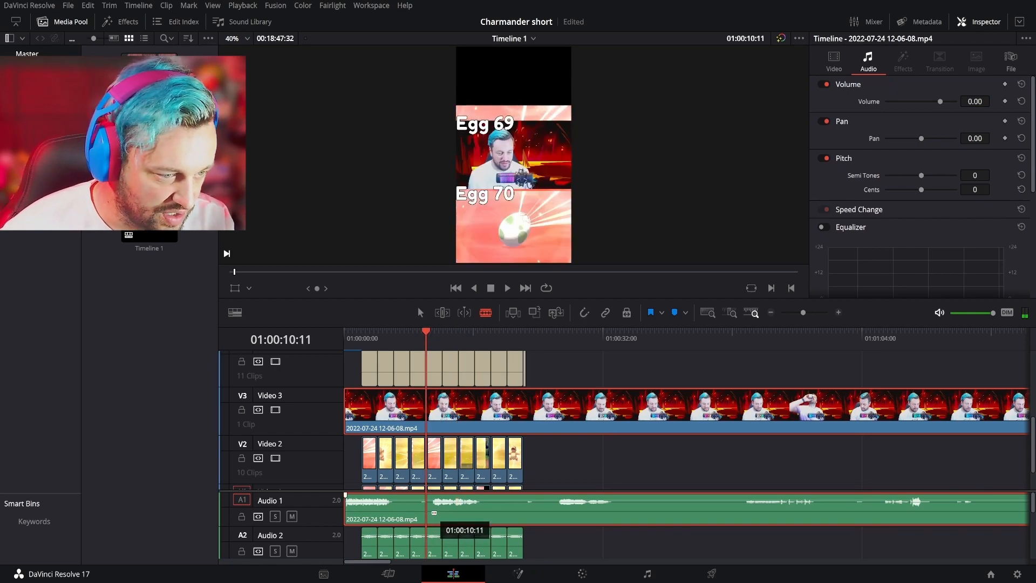
pyautogui.click(430, 510)
pyautogui.click(437, 430)
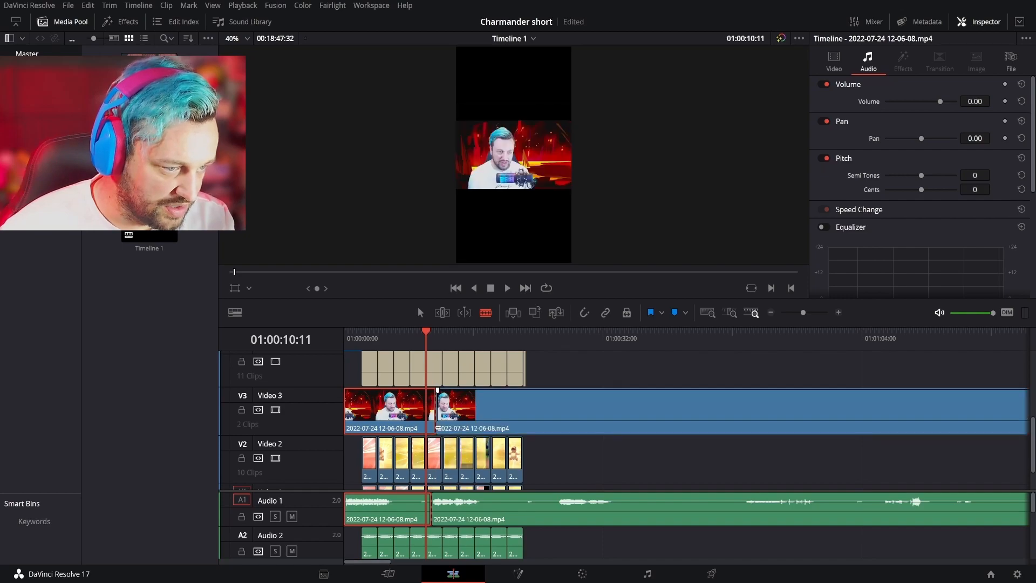
# - Realign the video cut with the audio cut, and split both where the second speech section ends, at about 01:00:16:44
pyautogui.click(479, 510)
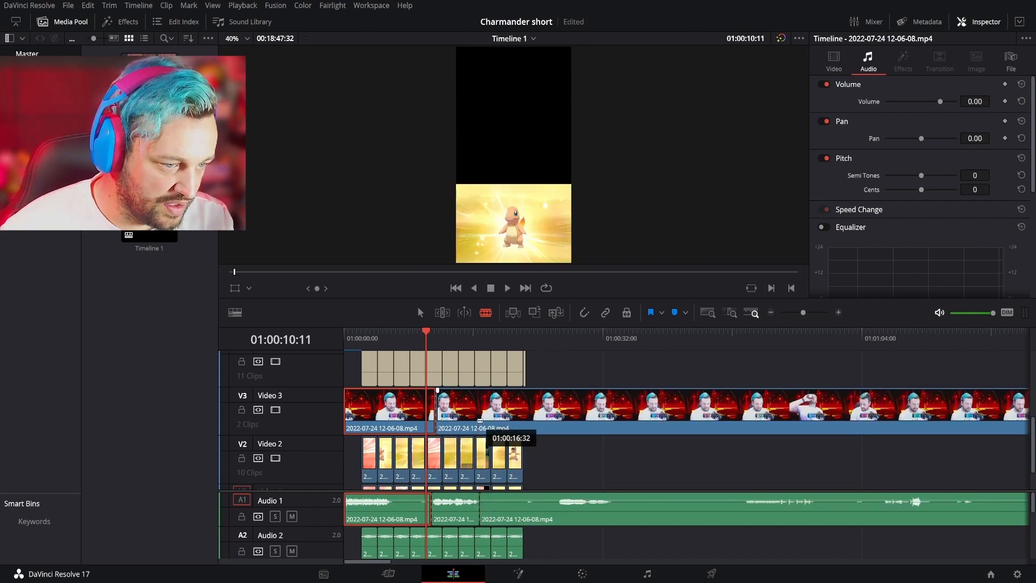
pyautogui.hotkey('ctrl', 'z')
pyautogui.hotkey('ctrl', 'z')
pyautogui.hotkey('ctrl', 'shift', 'z')
pyautogui.hotkey('ctrl', 'shift', 'z')
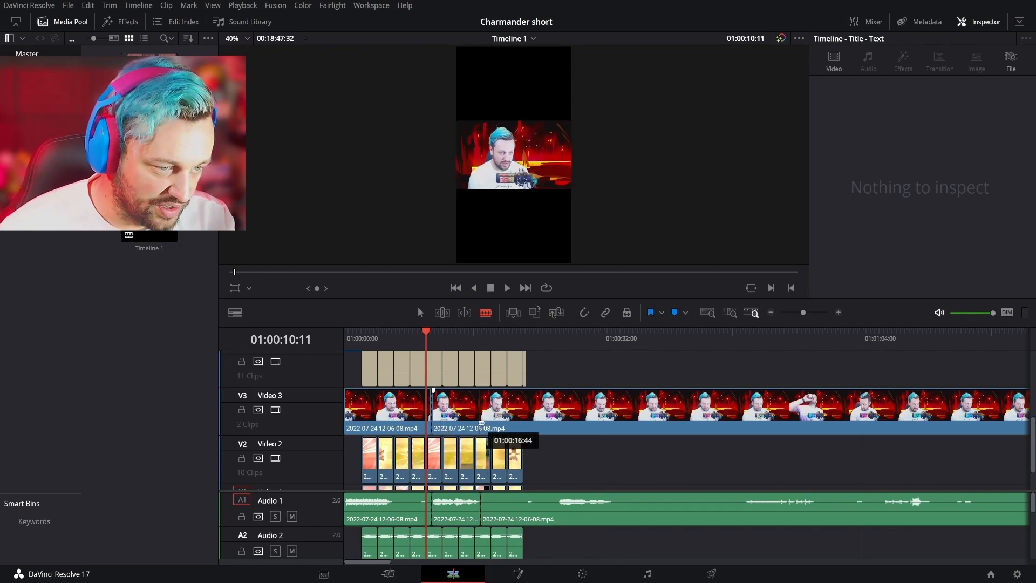
pyautogui.press('n')
pyautogui.click(481, 423)
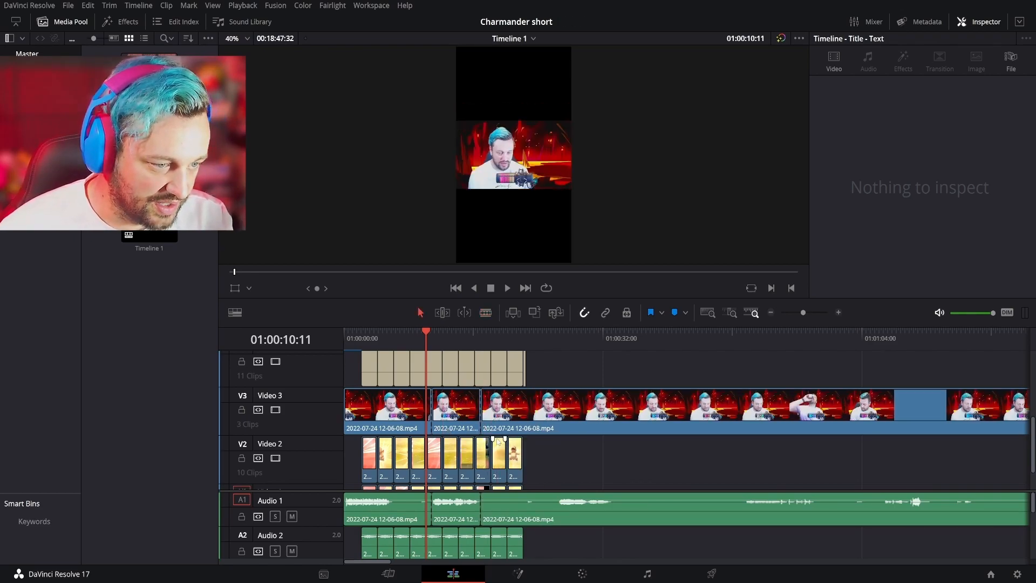
# - Move the second speech section back to about 01:00:06, overwriting the silent end of the first face-camera clip
pyautogui.press('a')
pyautogui.click(456, 410)
pyautogui.moveTo(458, 429); pyautogui.dragTo(422, 426)
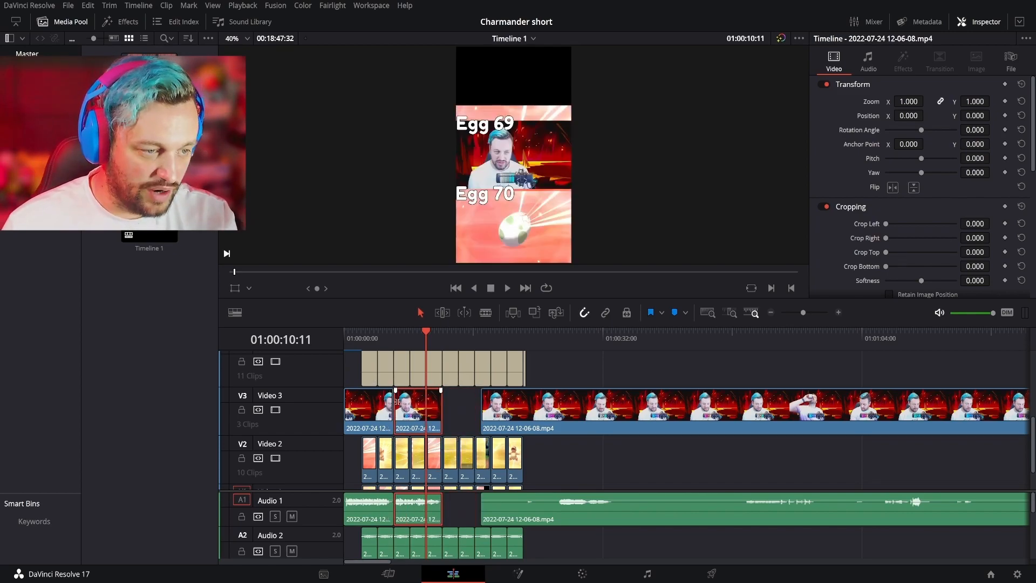
# - Play the remaining face-camera clip and split its video and audio where the third speech section begins, just after 01:00:26
pyautogui.click(562, 335)
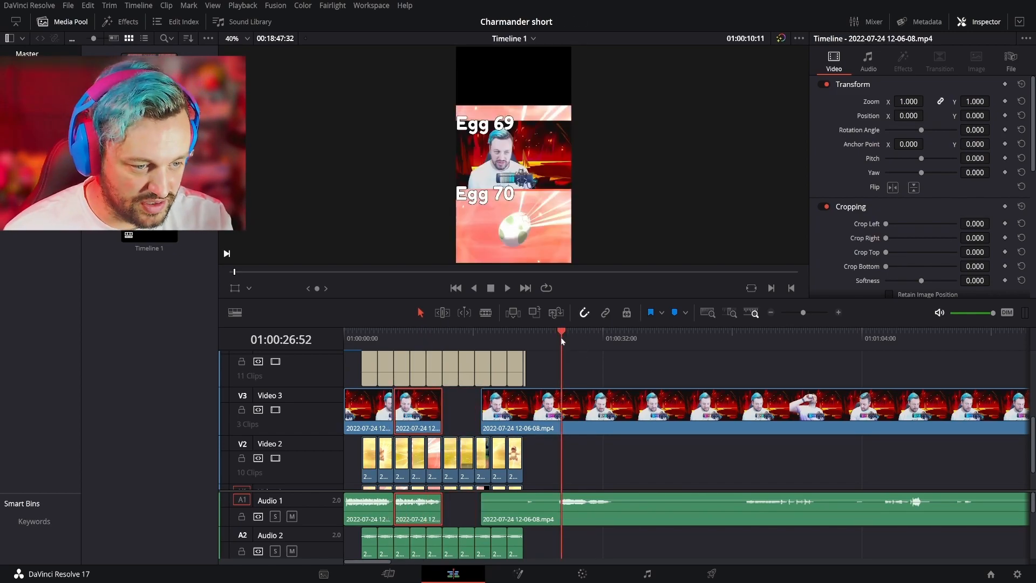
pyautogui.press('space')
pyautogui.press('space')
pyautogui.click(548, 338)
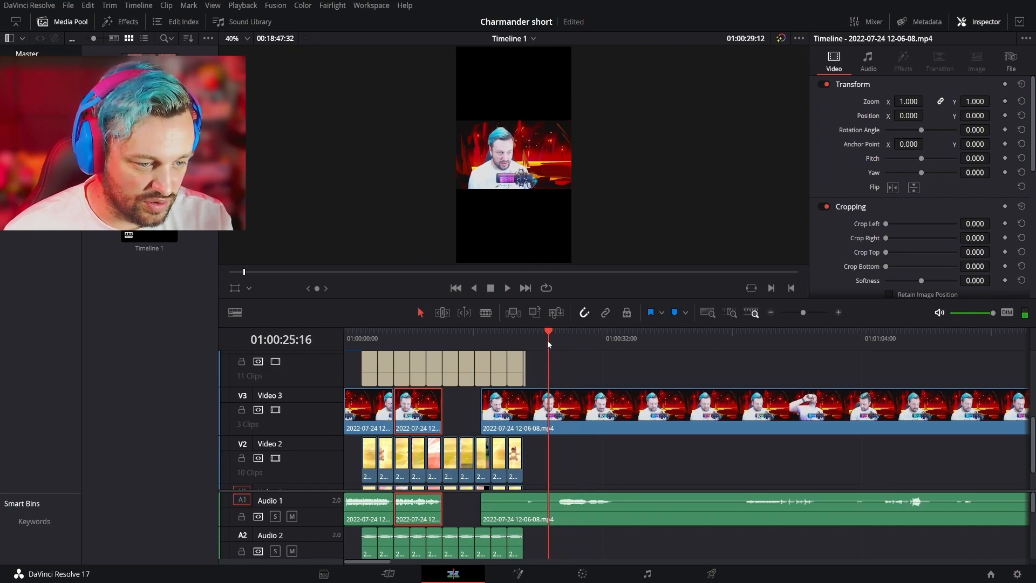
pyautogui.press('b')
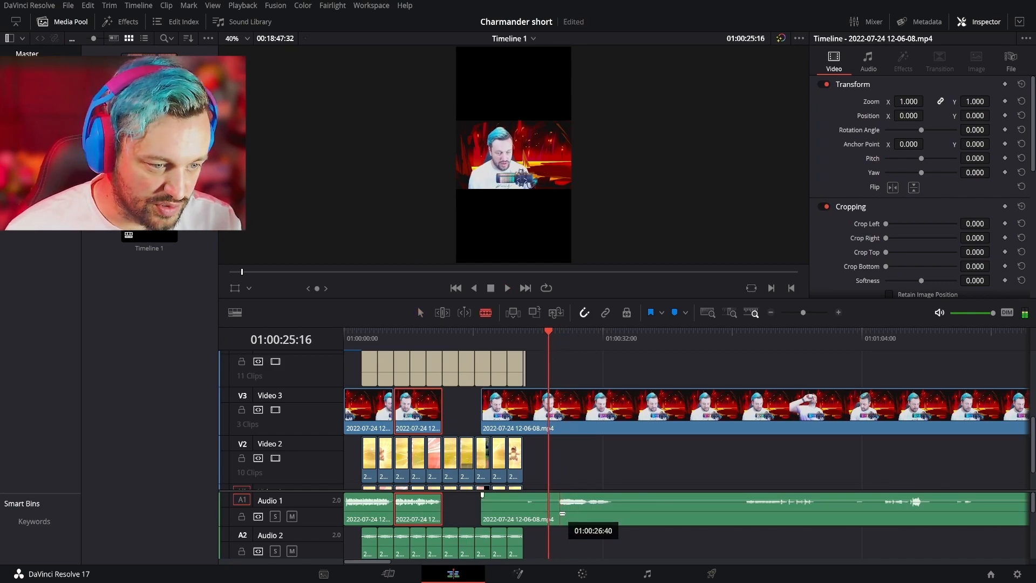
pyautogui.click(562, 423)
# - Move the third speech section, with its audio, directly behind the second one, overwriting the silent piece between them
pyautogui.press('a')
pyautogui.moveTo(615, 440); pyautogui.dragTo(682, 563)
pyautogui.scroll(2, 664, 502)
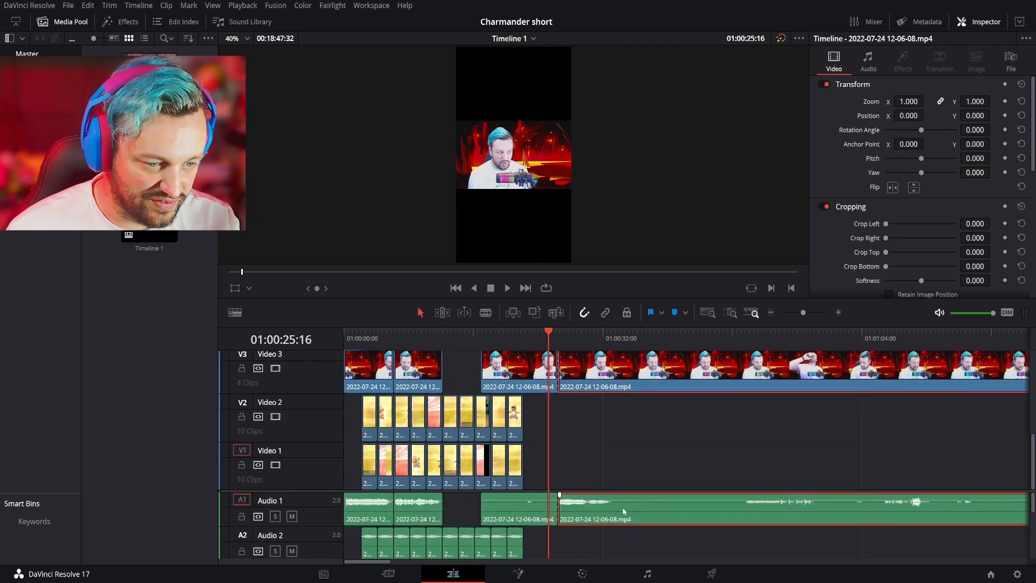
pyautogui.scroll(1, 624, 441)
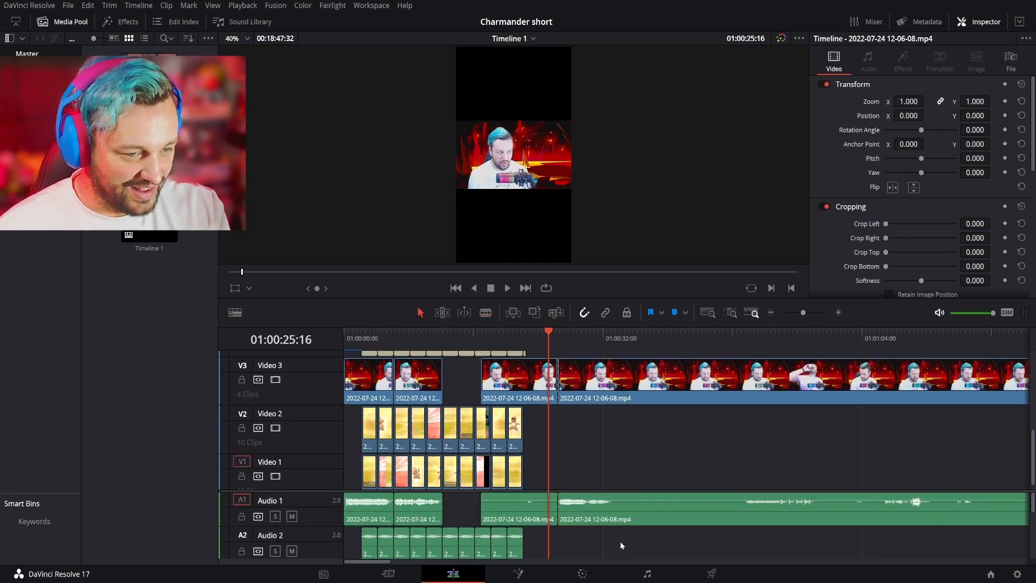
pyautogui.moveTo(636, 382); pyautogui.dragTo(520, 382)
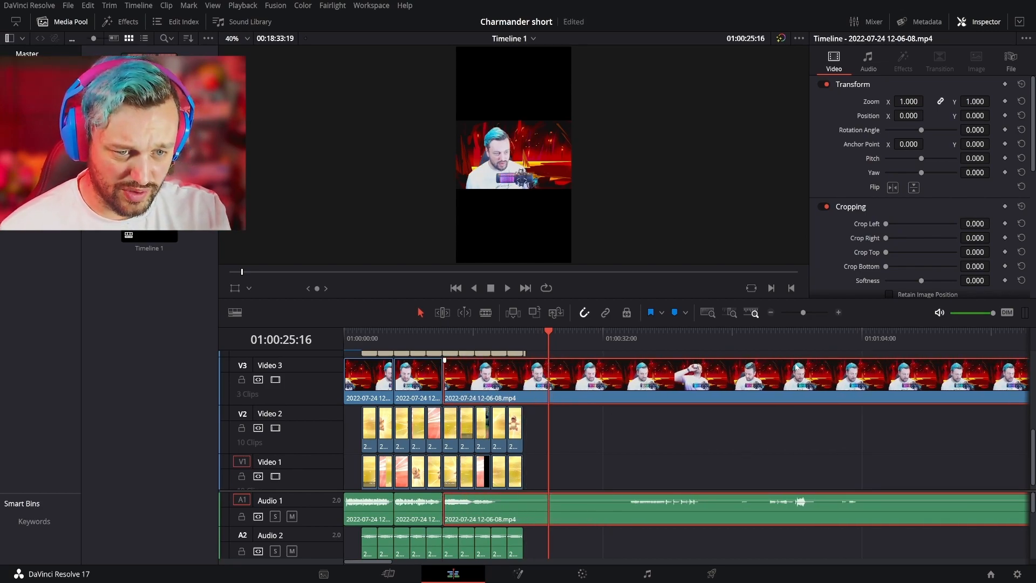
# - Play further ahead to find the next short remark and split the face-camera video and audio where it begins, at about 01:01:37:40
pyautogui.click(789, 348)
pyautogui.click(624, 348)
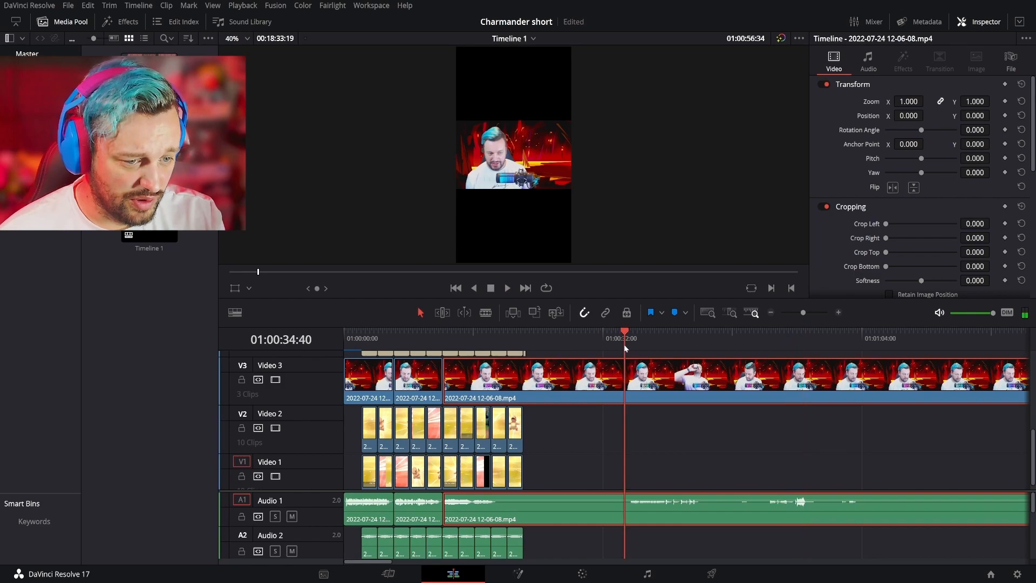
pyautogui.press('space')
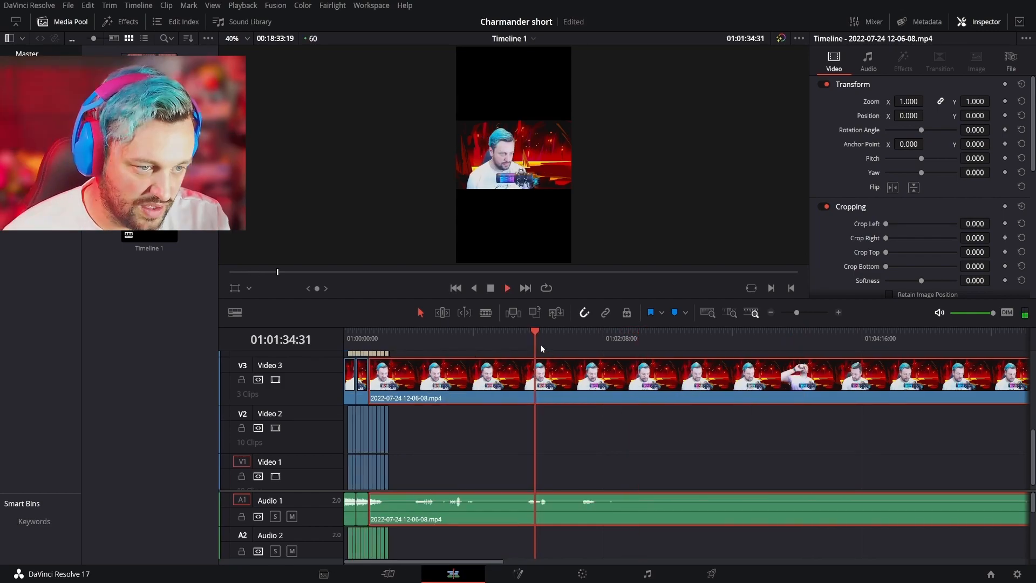
pyautogui.click(541, 345)
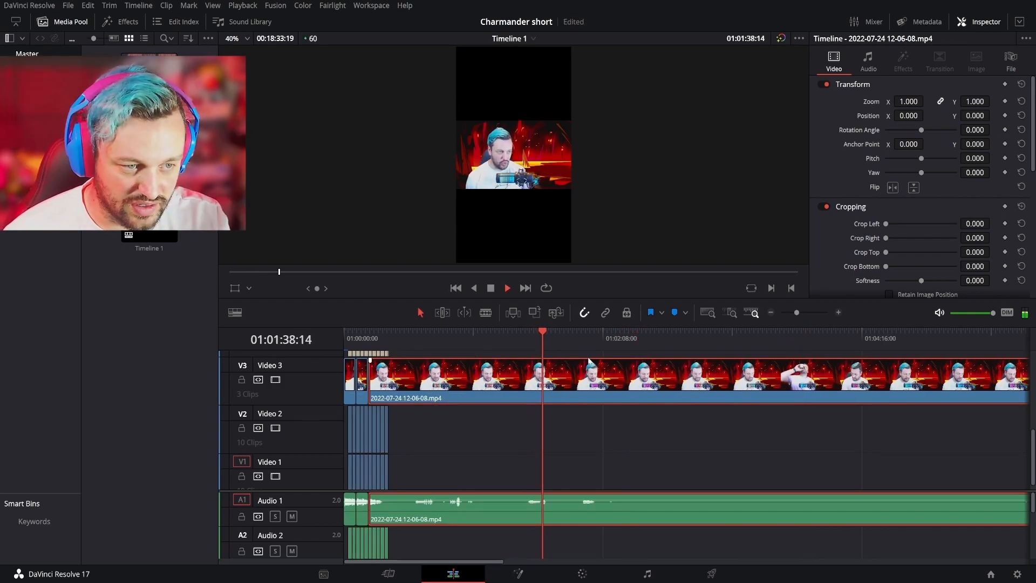
pyautogui.press('space')
pyautogui.click(541, 333)
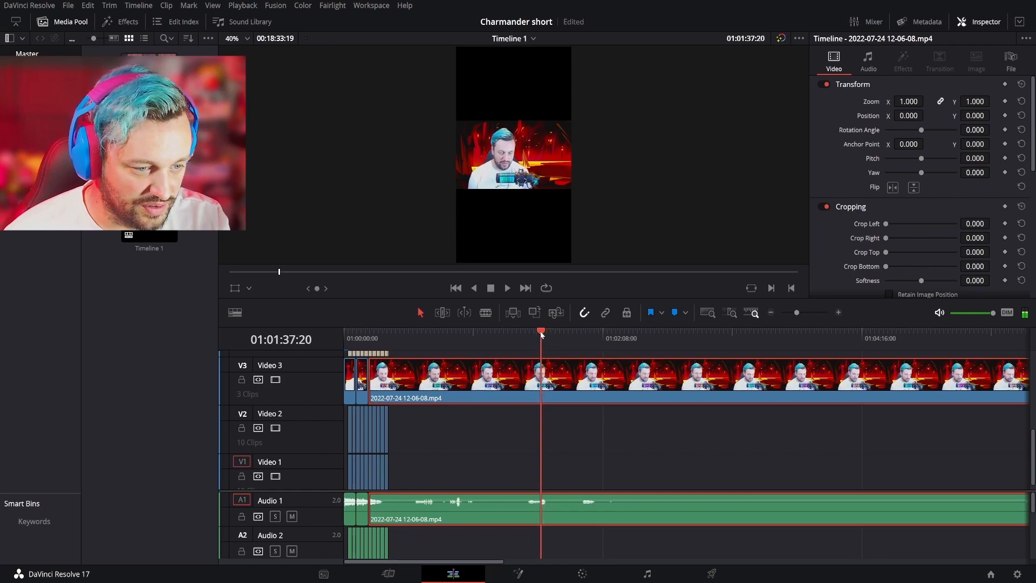
pyautogui.click(838, 316)
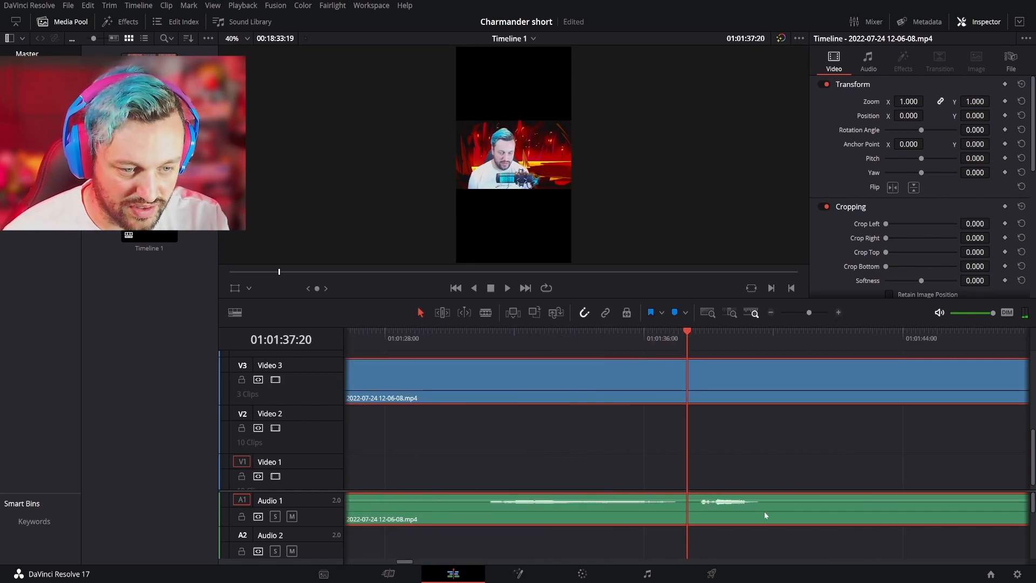
pyautogui.press('b')
pyautogui.click(697, 508)
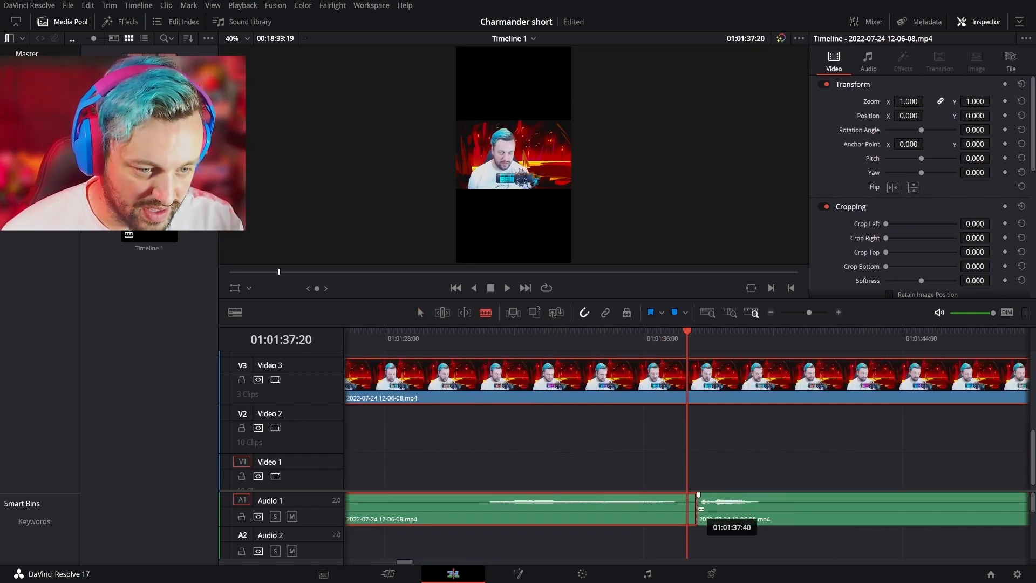
pyautogui.click(701, 394)
pyautogui.press('a')
# - Move the short-remark section with its audio back to about 01:00:20, overwriting the unused end of the third speech section
pyautogui.click(750, 519)
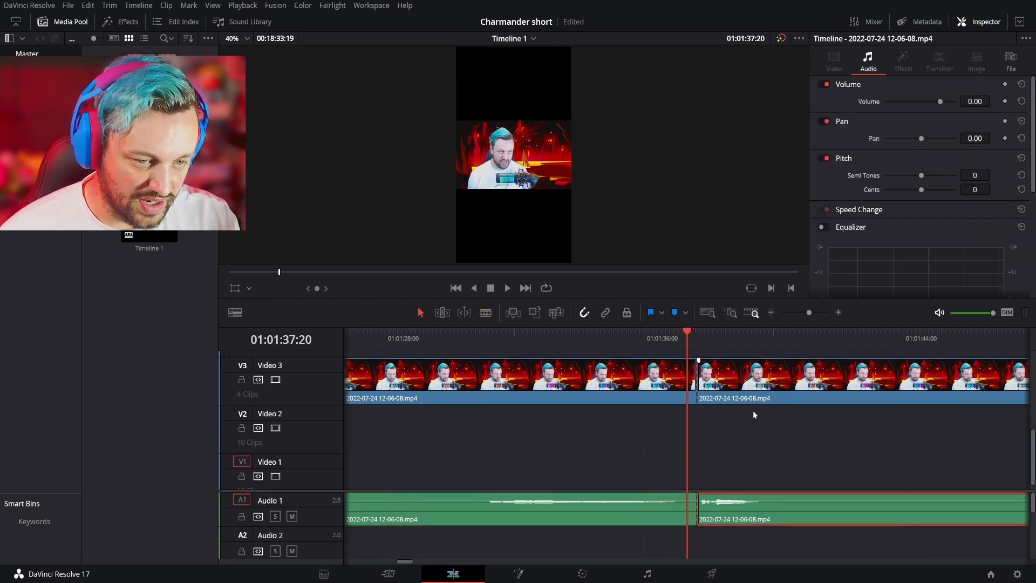
pyautogui.moveTo(790, 393); pyautogui.dragTo(528, 364)
pyautogui.click(771, 311)
pyautogui.click(771, 312)
pyautogui.click(772, 312)
pyautogui.moveTo(763, 388); pyautogui.dragTo(484, 385)
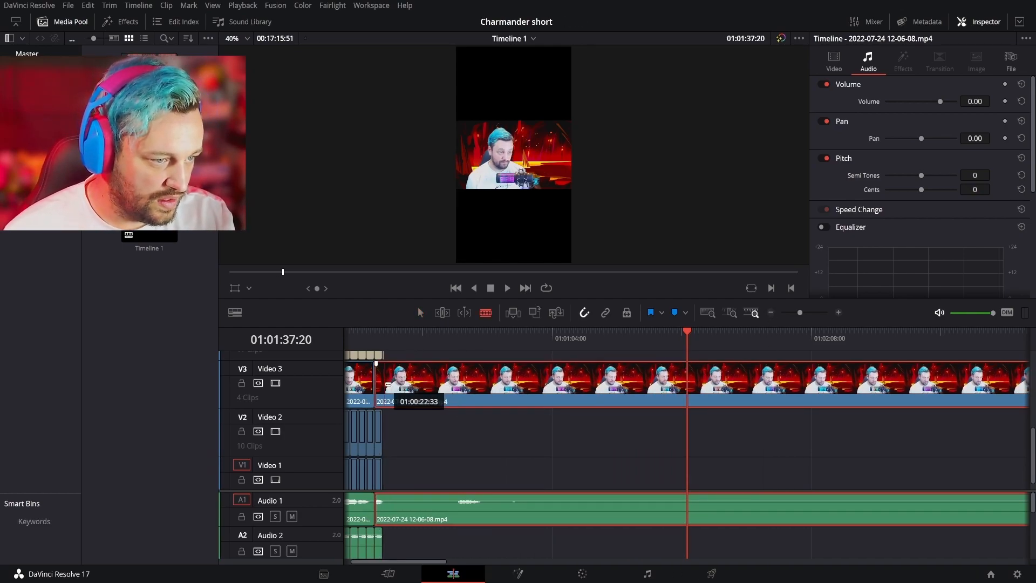
# - Split the last face-camera section at the end of the hatches, about 01:00:22:33, and delete the remaining video and audio
pyautogui.click(383, 382)
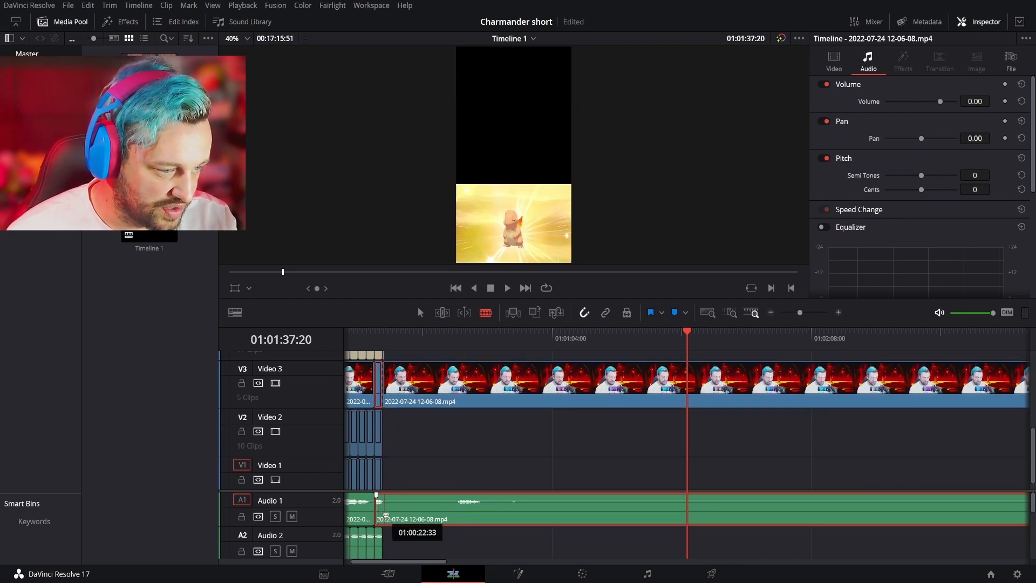
pyautogui.click(381, 513)
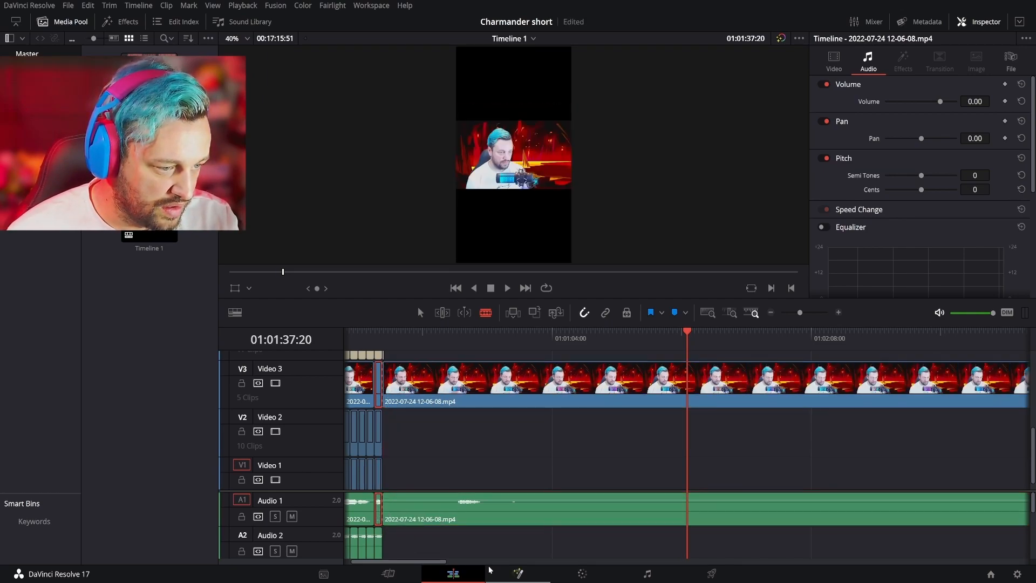
pyautogui.press('Delete')
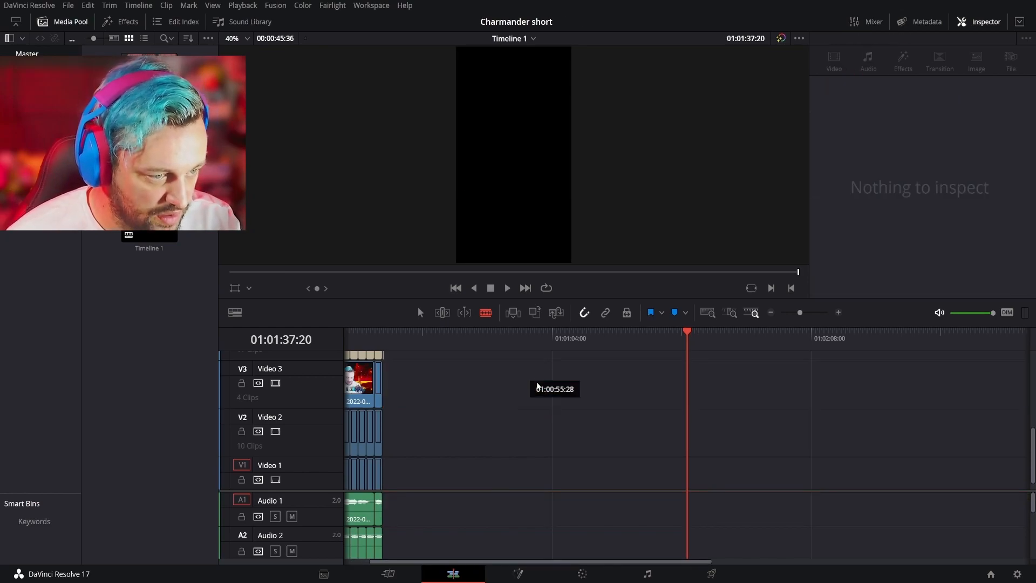
# - Set Position Y to 2100 for all face-camera clips on Video 3, with the playhead at the timeline start
pyautogui.press('Home')
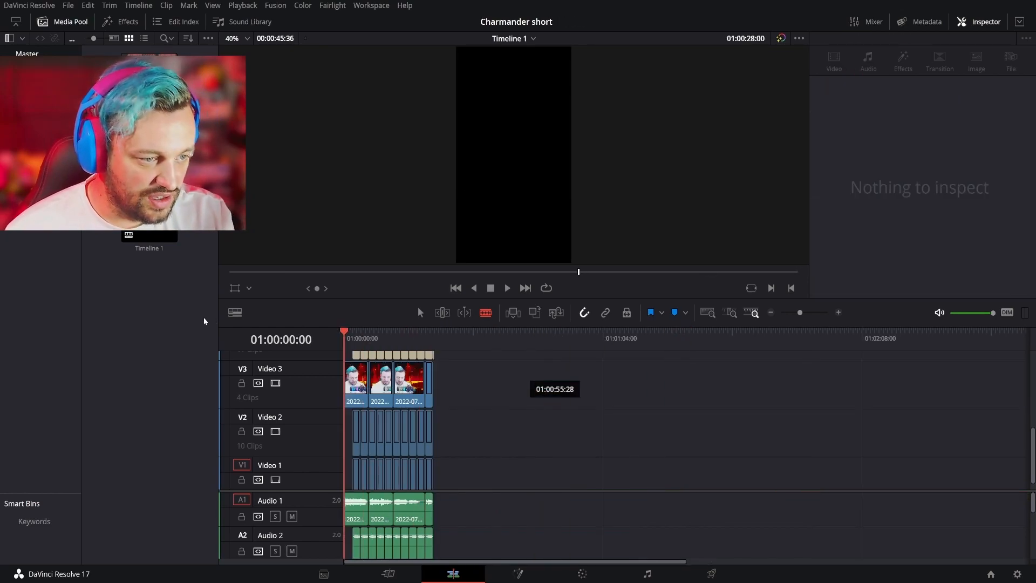
pyautogui.moveTo(476, 362); pyautogui.dragTo(348, 397)
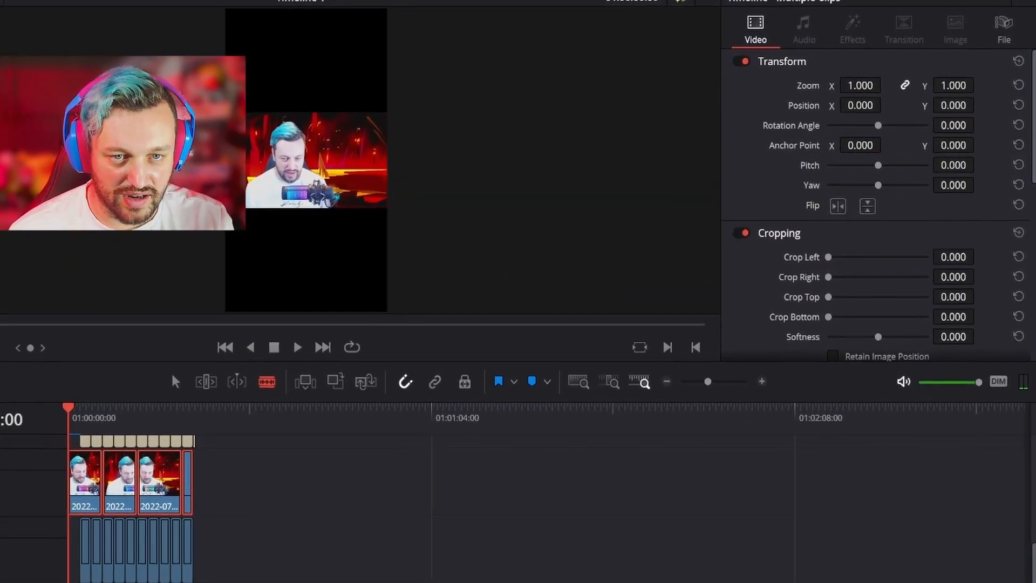
pyautogui.click(933, 94)
pyautogui.write('2100')
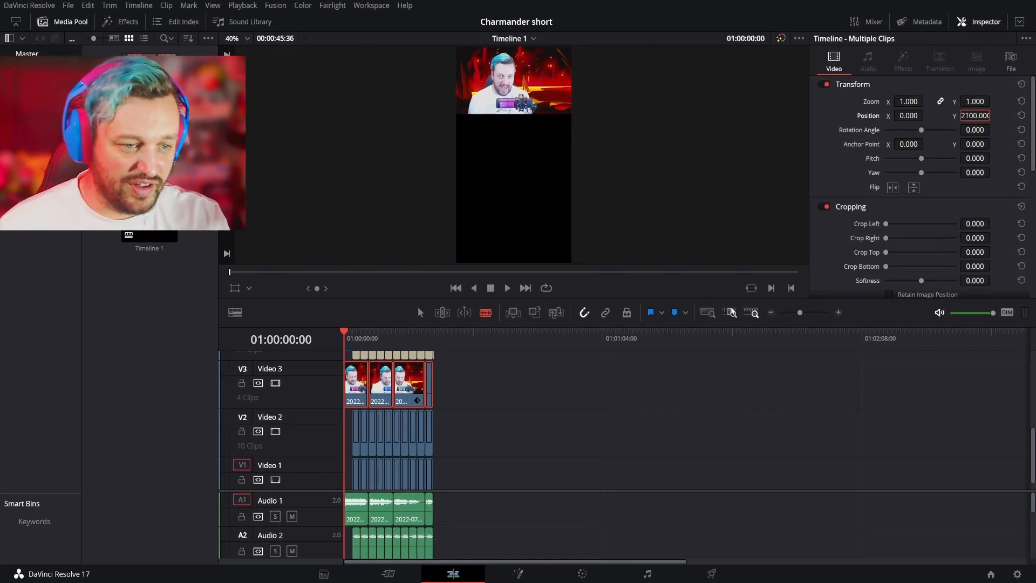
# - Select the first face-camera clip on Video 3 and add a Transform keyframe at the timeline start
pyautogui.click(838, 312)
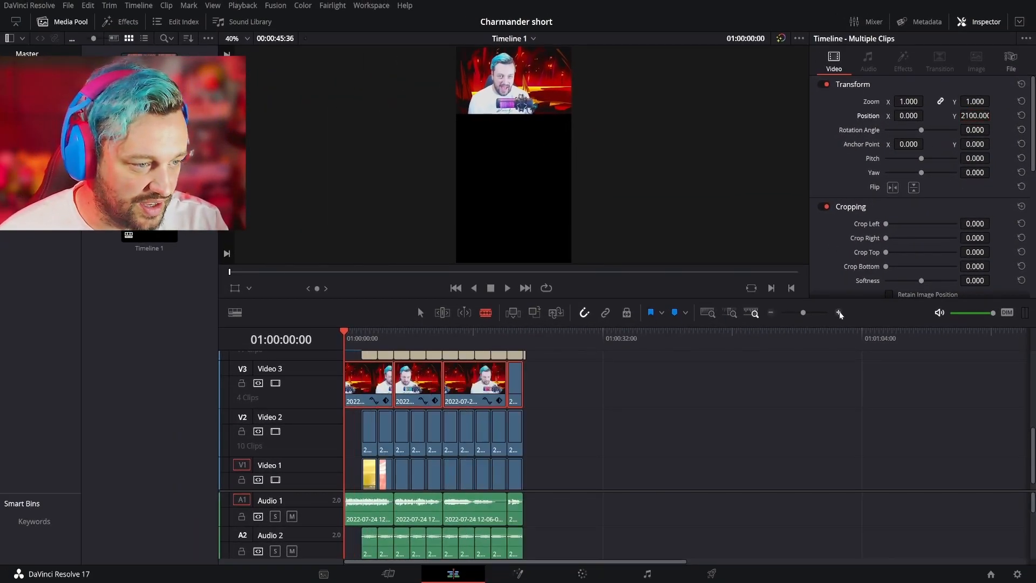
pyautogui.click(838, 313)
pyautogui.press('a')
pyautogui.click(362, 433)
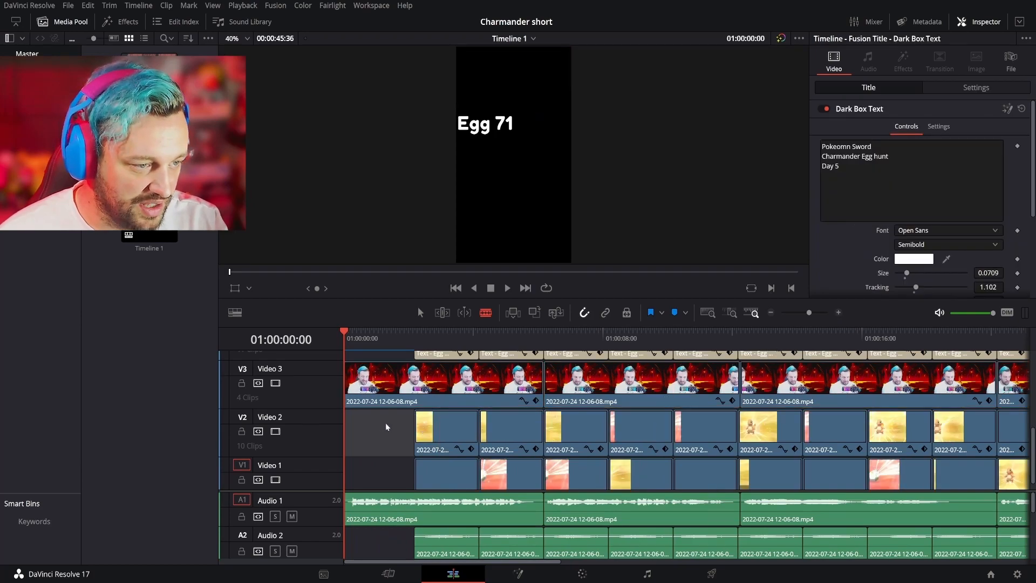
pyautogui.click(380, 379)
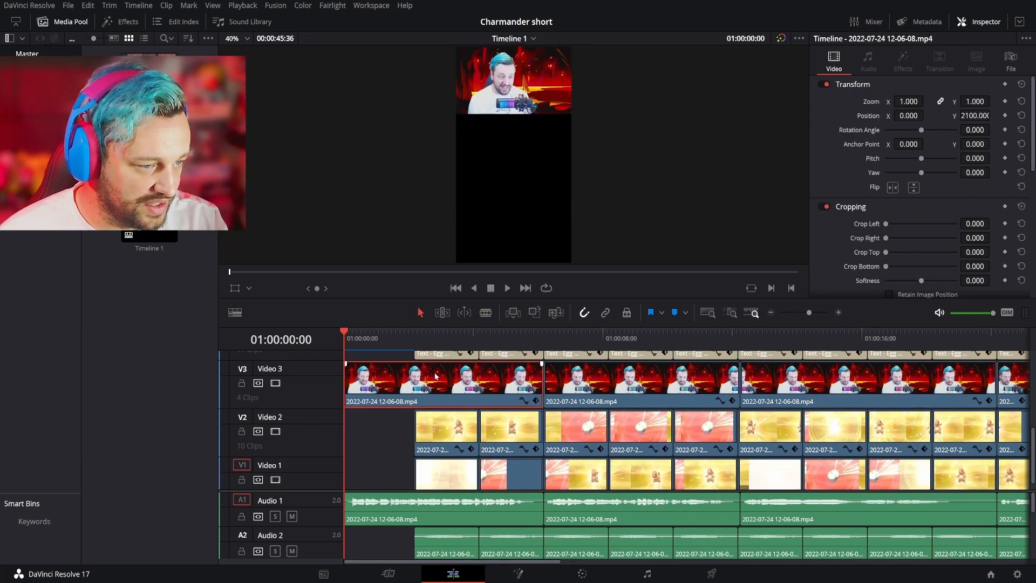
pyautogui.click(1005, 84)
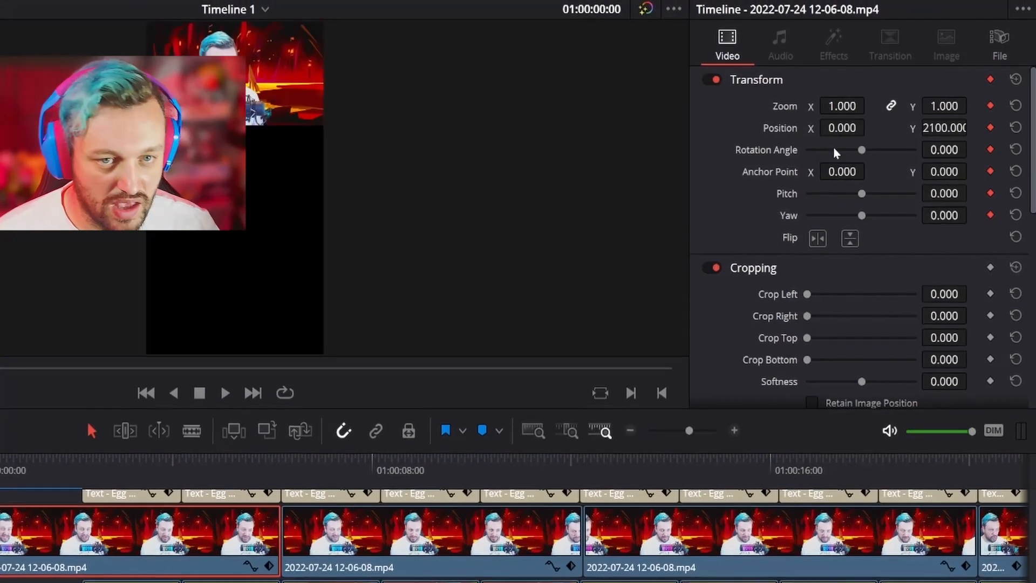
# - Add a second Transform keyframe to the first face-camera clip where the hatches begin, at 01:00:02:11, and step between both keyframes
pyautogui.click(154, 446)
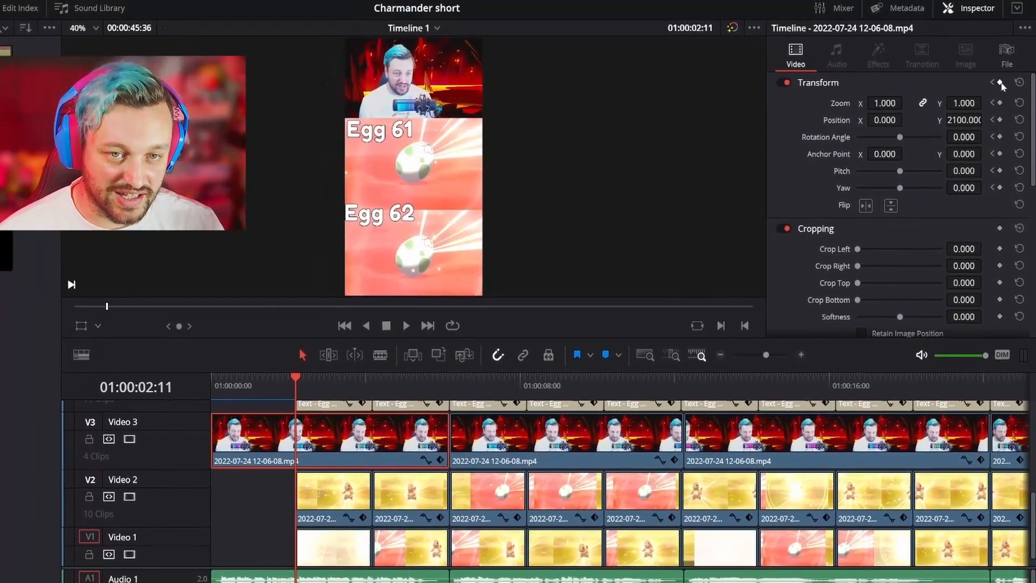
pyautogui.click(999, 83)
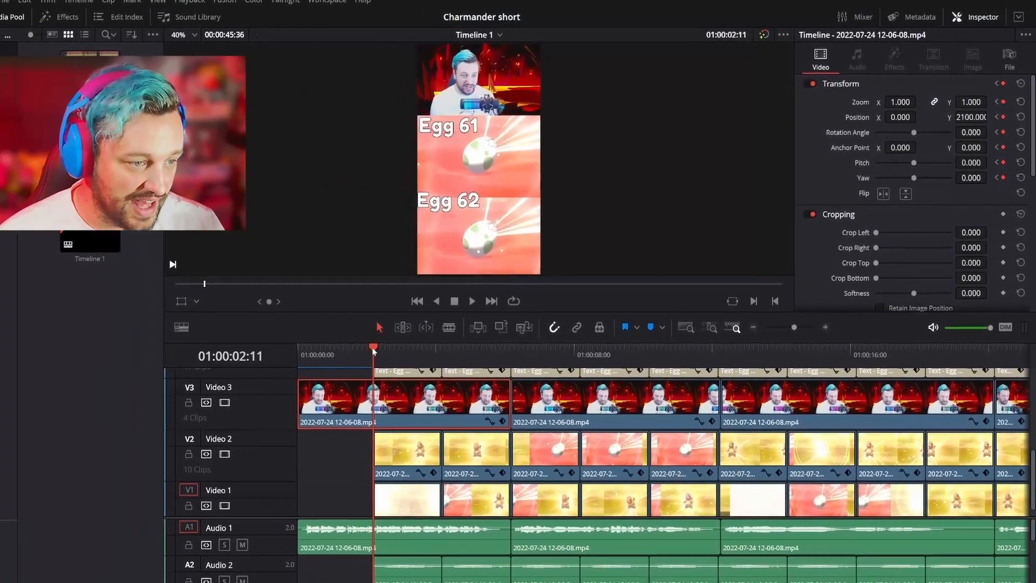
pyautogui.moveTo(373, 350); pyautogui.dragTo(300, 351)
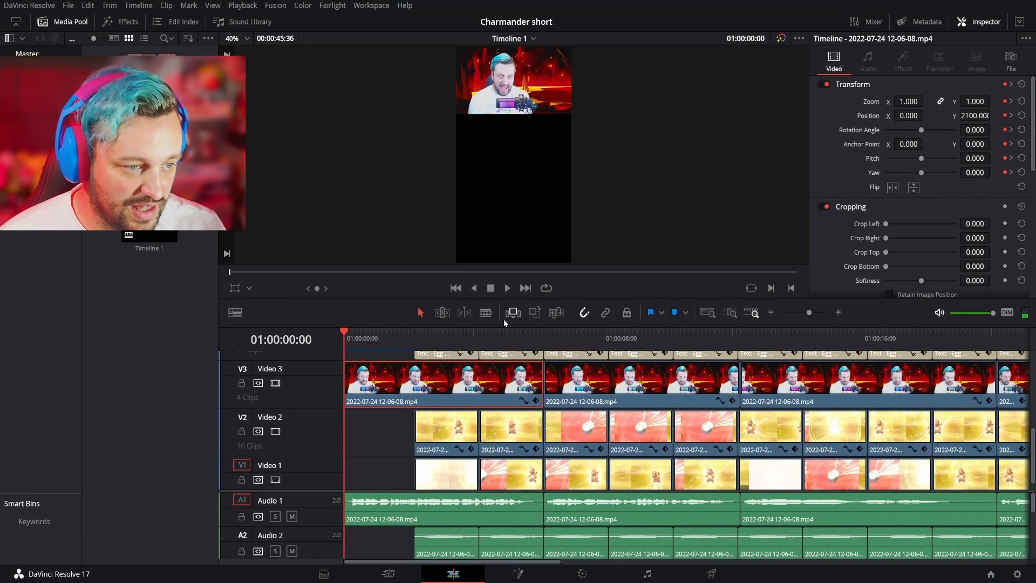
pyautogui.click(1011, 85)
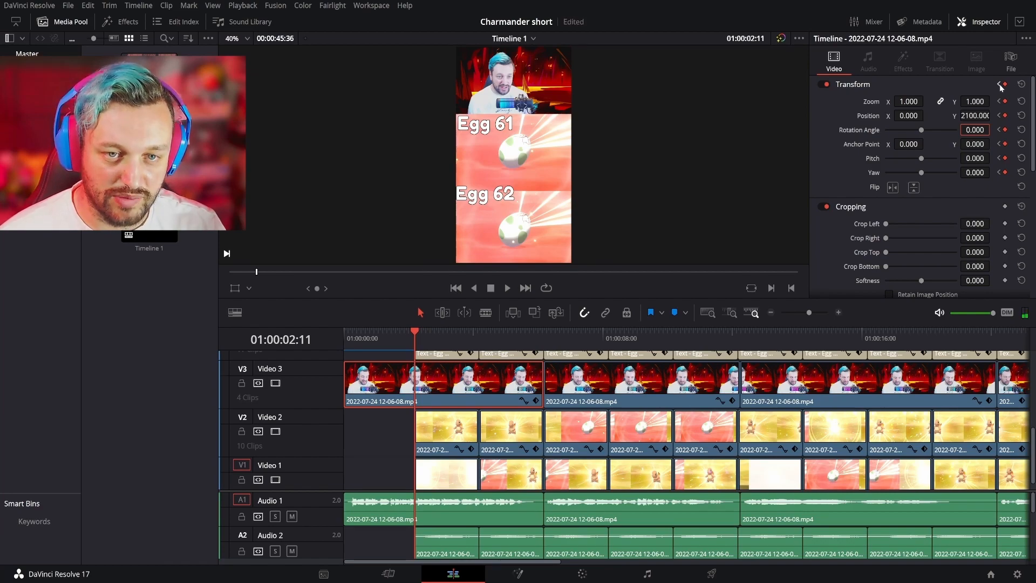
pyautogui.click(999, 84)
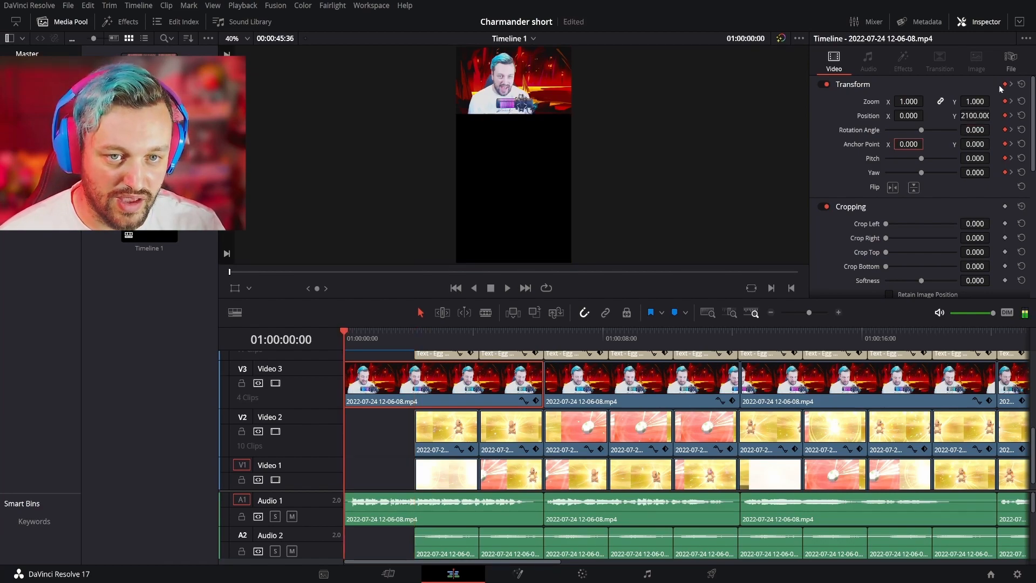
pyautogui.click(1011, 85)
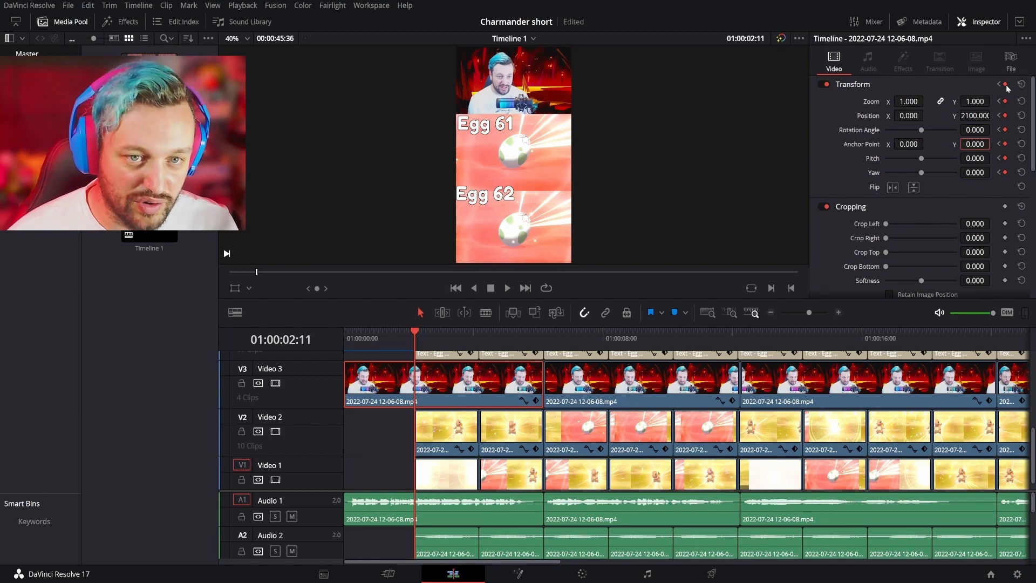
# - One frame before the second keyframe, at 01:00:02:10, set the face-camera clip's Zoom to 3.45, Position Y to 0 and Position X to 233
pyautogui.press('Left')
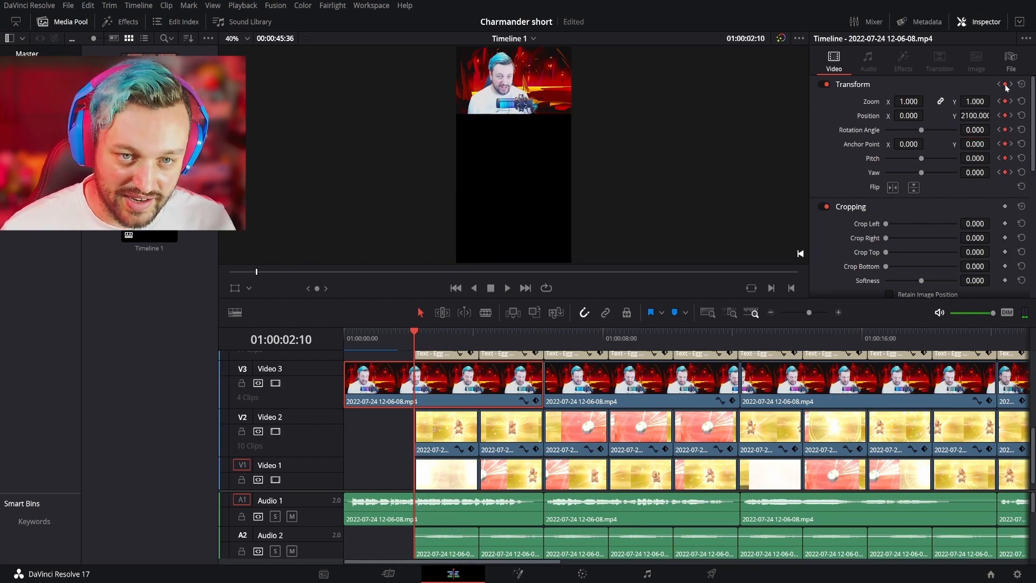
pyautogui.click(975, 101)
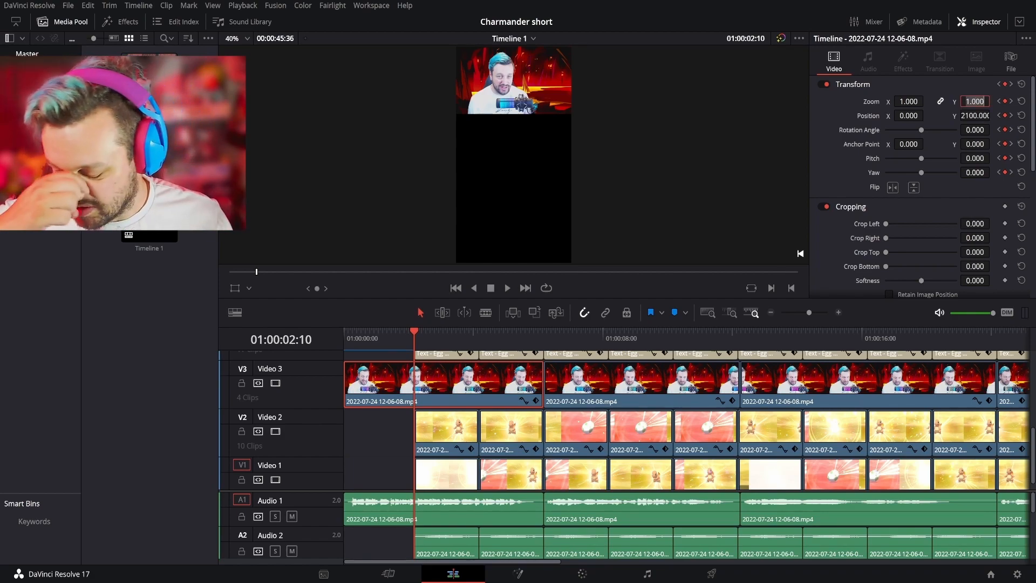
pyautogui.write('3')
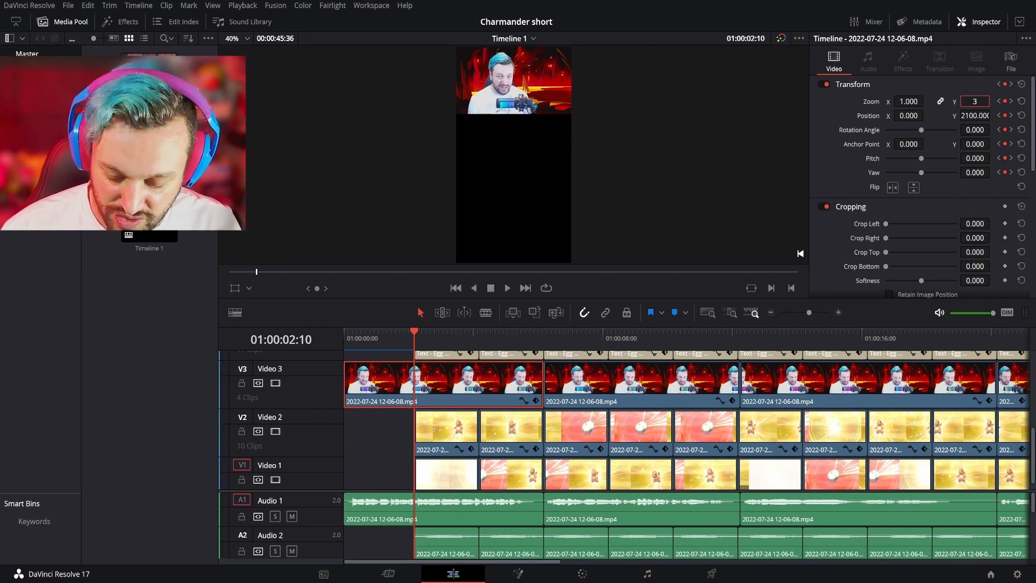
pyautogui.write('.45')
pyautogui.press('Return')
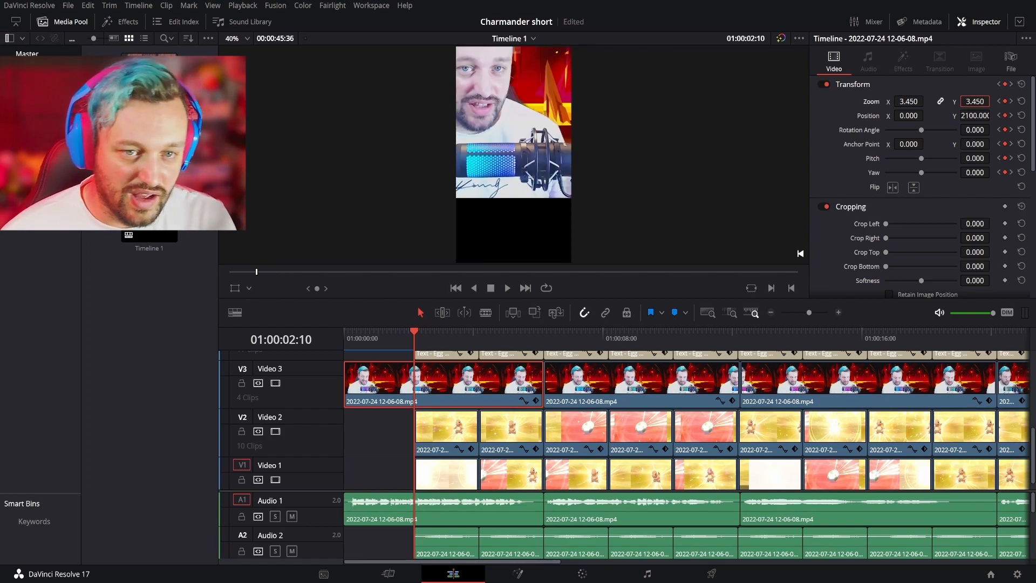
pyautogui.click(969, 115)
pyautogui.write('0')
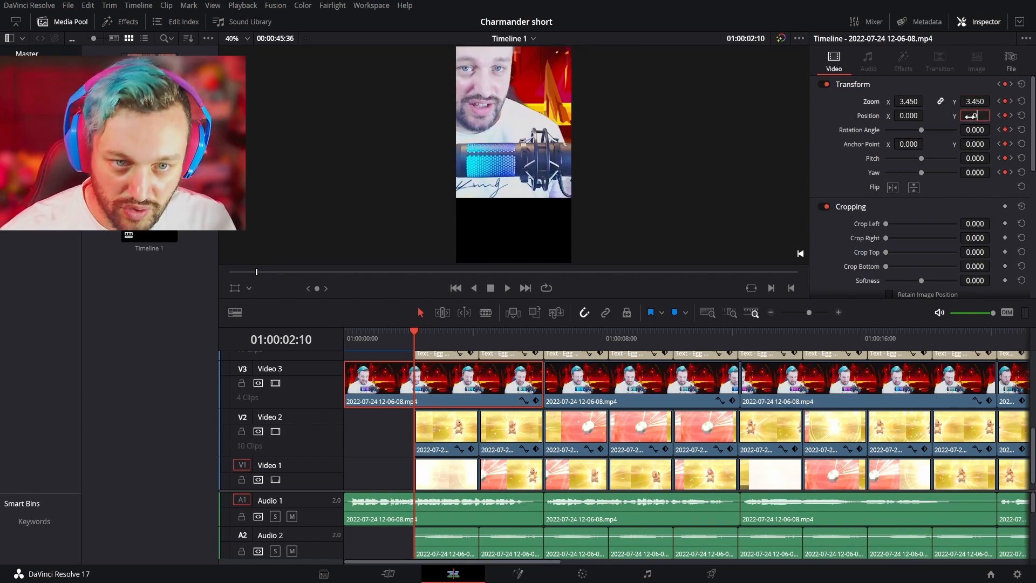
pyautogui.press('Return')
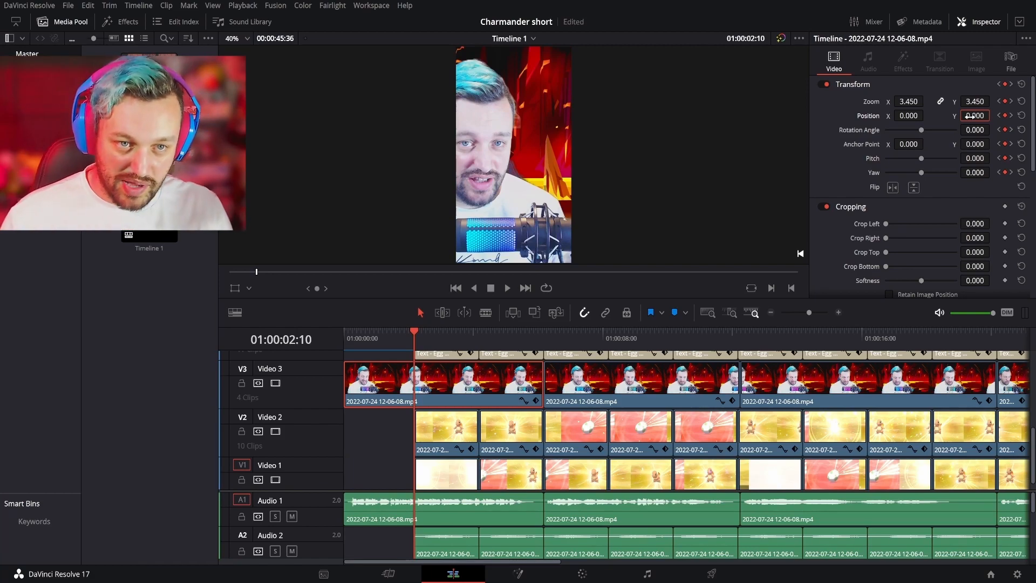
pyautogui.moveTo(903, 116); pyautogui.dragTo(927, 115)
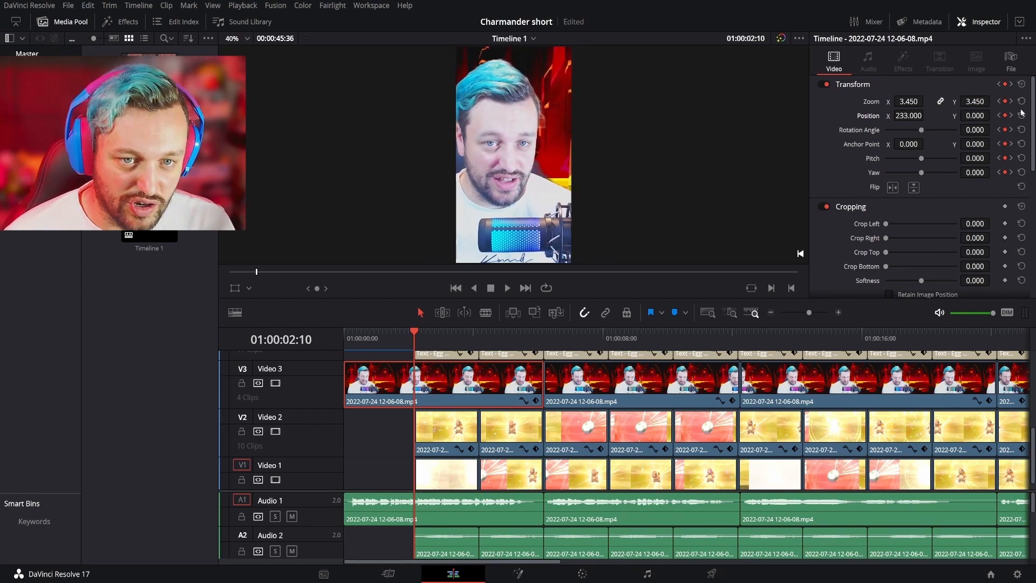
# - Set Zoom to 3.45 and Position Y to 0 at the face-camera clip's first keyframe, and play the opening to check it
pyautogui.click(999, 115)
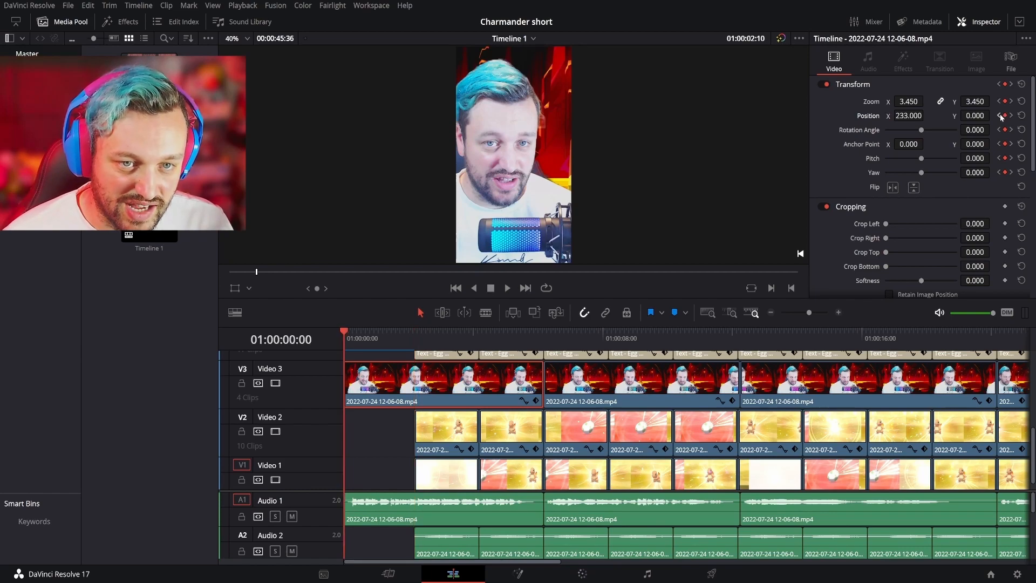
pyautogui.click(975, 102)
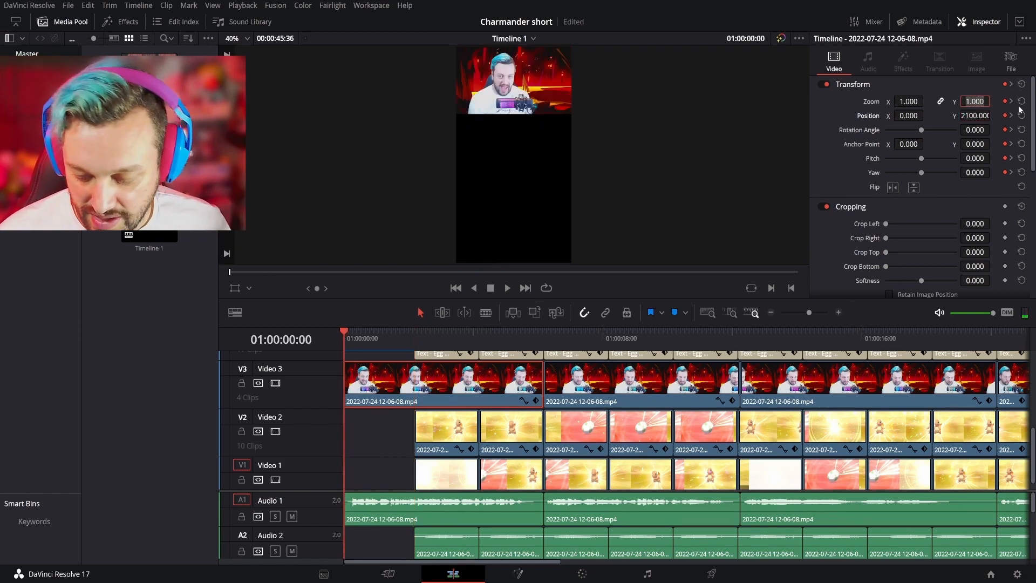
pyautogui.write('3.45')
pyautogui.press('Return')
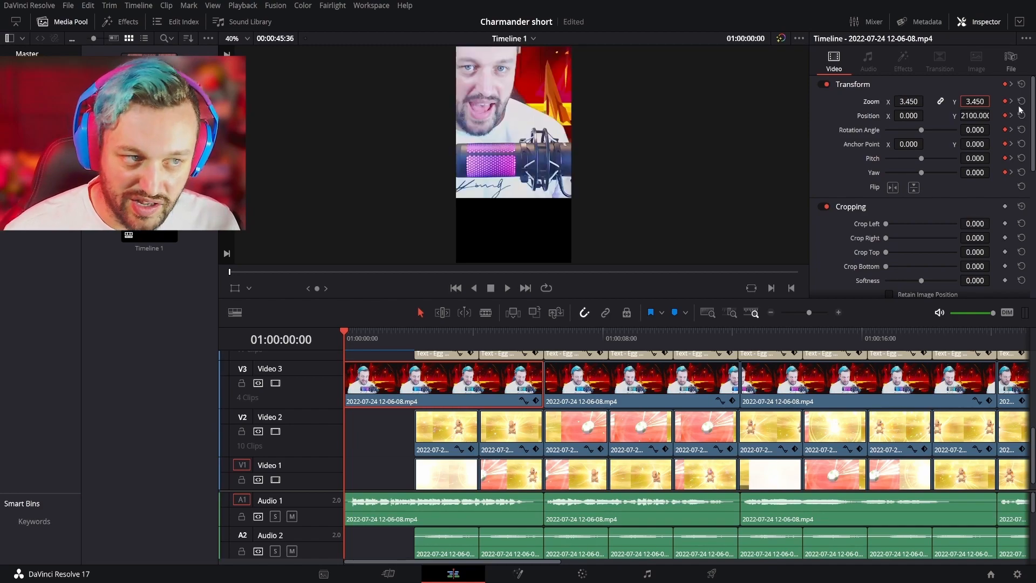
pyautogui.write('0')
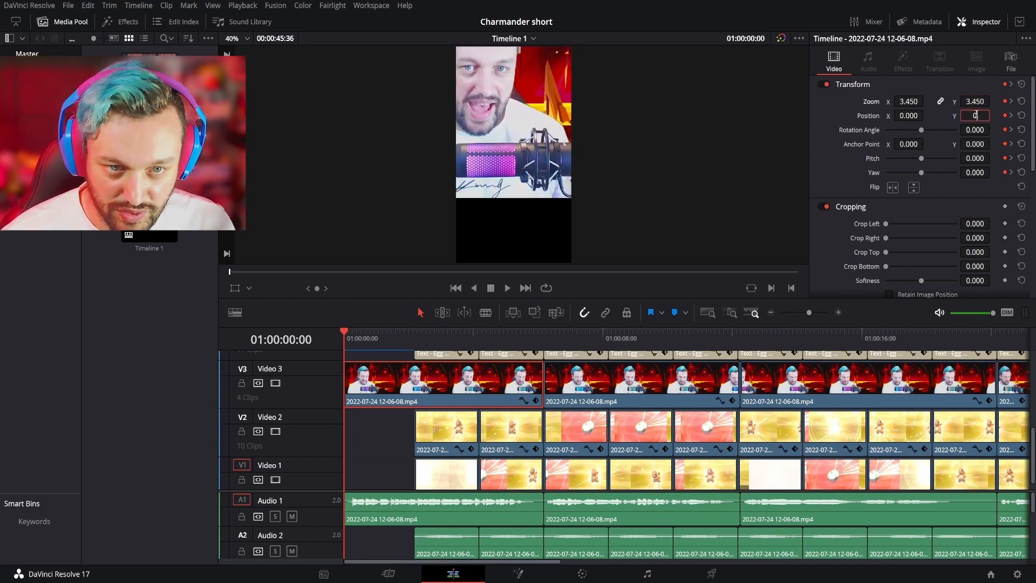
pyautogui.press('Return')
pyautogui.press('space')
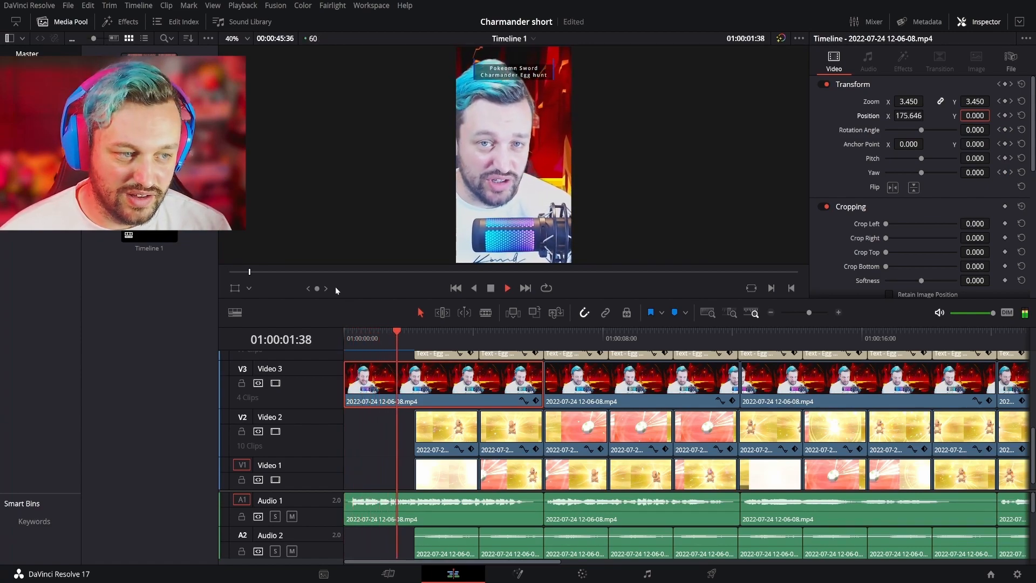
pyautogui.press('space')
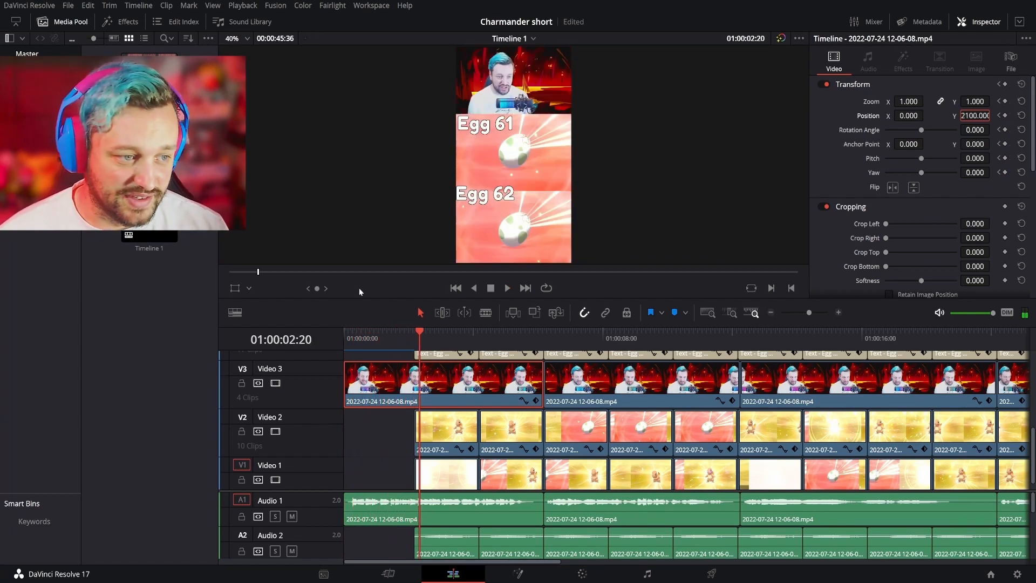
# - Extend the starts of the first hatch clips on Video 2 and Video 1 back to about 01:00:01:35
pyautogui.moveTo(416, 331)
pyautogui.mouseDown()
pyautogui.moveTo(407, 332)
pyautogui.moveTo(416, 329)
pyautogui.mouseUp()
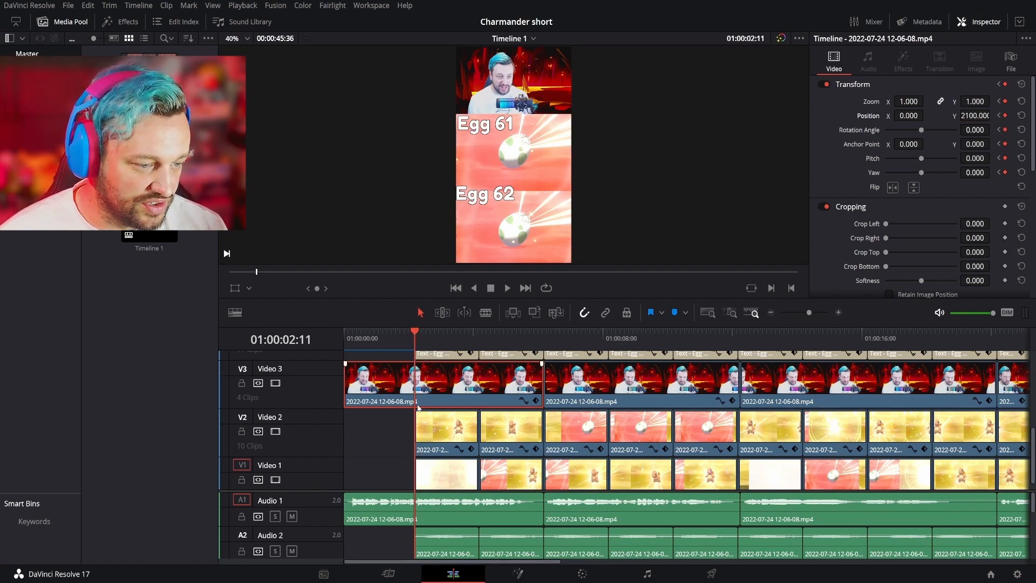
pyautogui.scroll(-1, 432, 449)
pyautogui.moveTo(417, 414); pyautogui.dragTo(396, 416)
pyautogui.moveTo(416, 468); pyautogui.dragTo(396, 469)
pyautogui.click(395, 335)
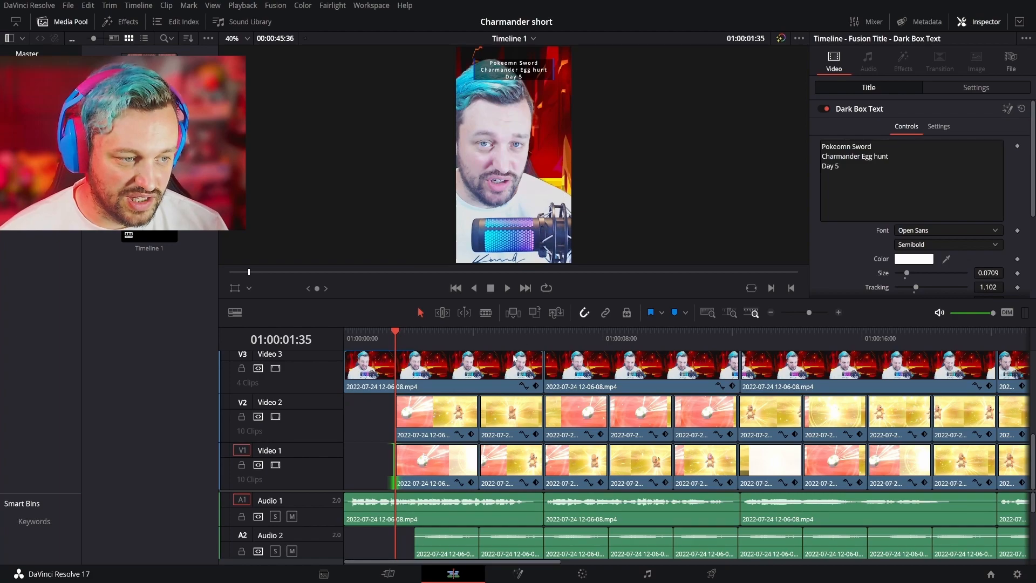
# - Delete the first face-camera clip's Transform keyframe at 01:00:02:10 and return to its first keyframe
pyautogui.scroll(1, 432, 382)
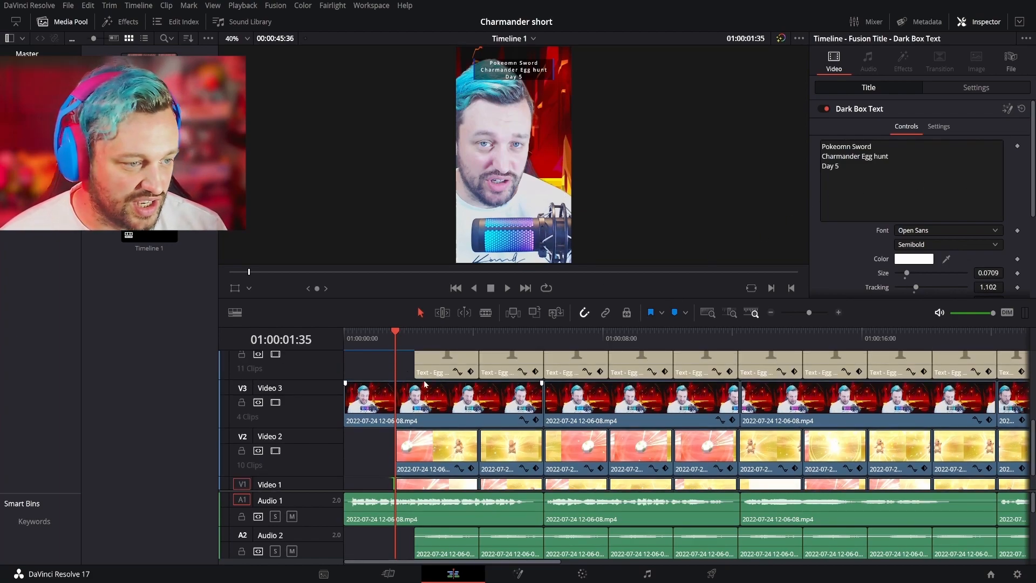
pyautogui.click(404, 400)
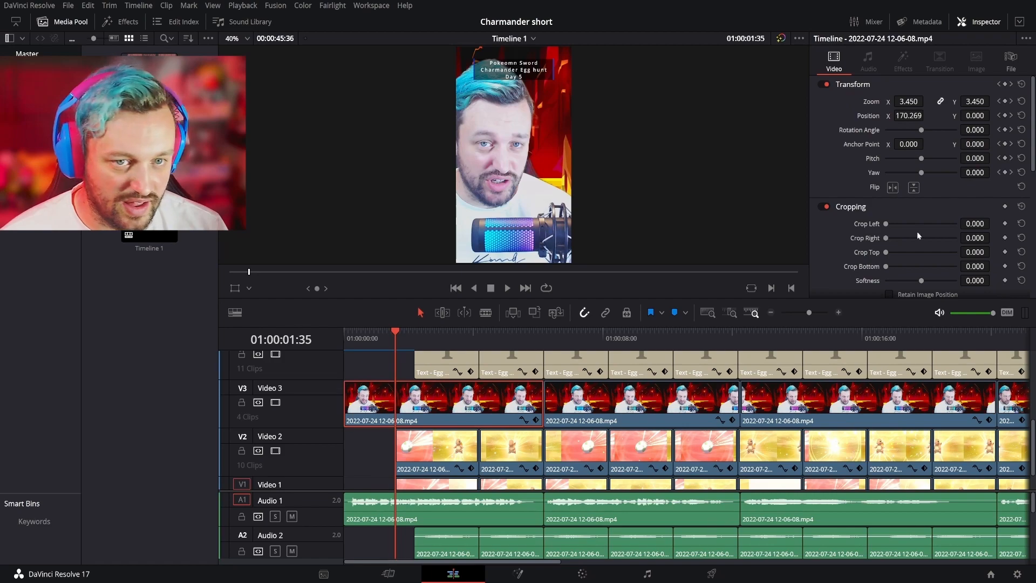
pyautogui.click(1011, 85)
pyautogui.click(1005, 85)
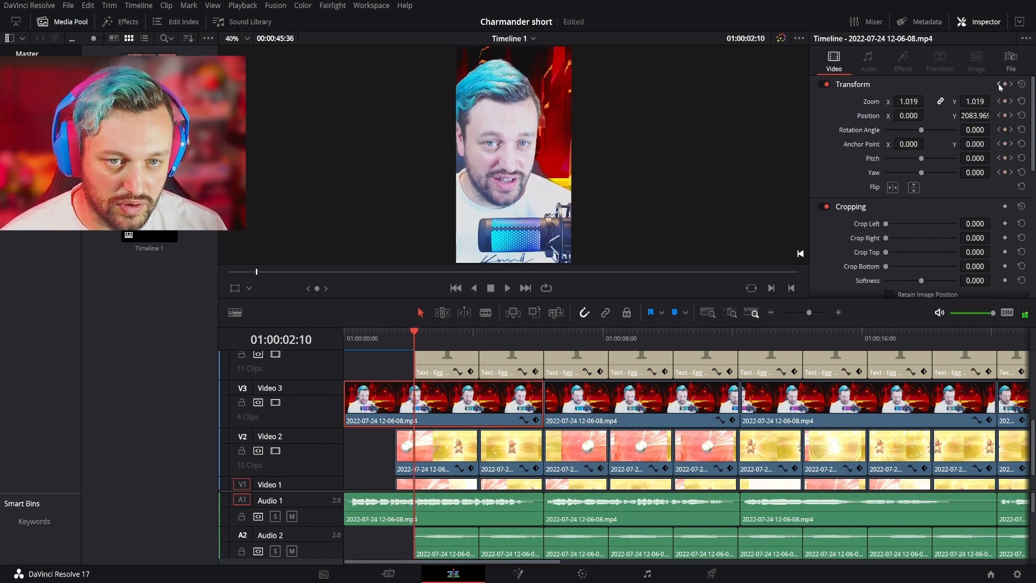
pyautogui.click(998, 85)
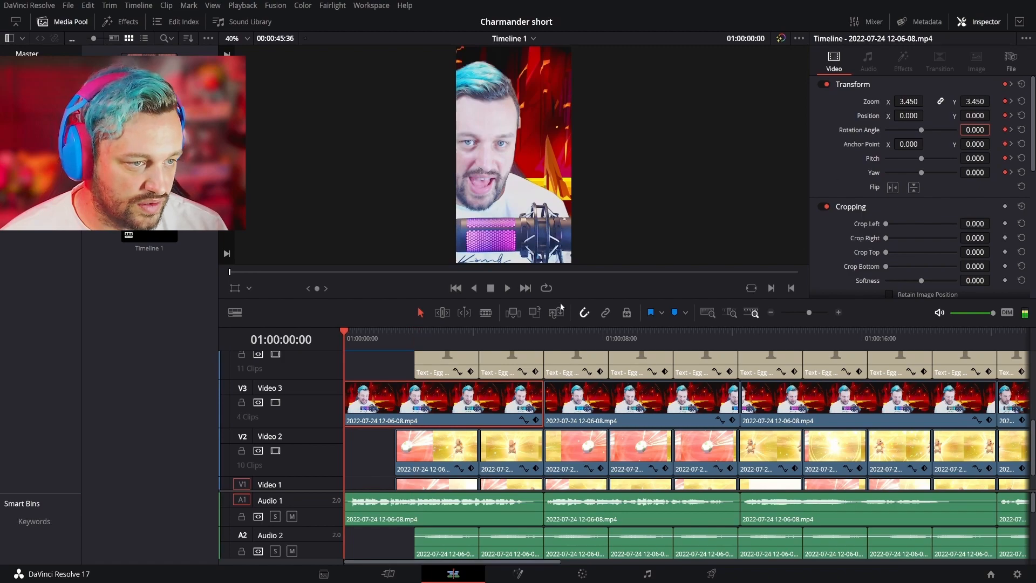
# - Add a Transform keyframe with Zoom 3.45 to the first face-camera clip at 01:00:01:35, and save the project
pyautogui.click(396, 330)
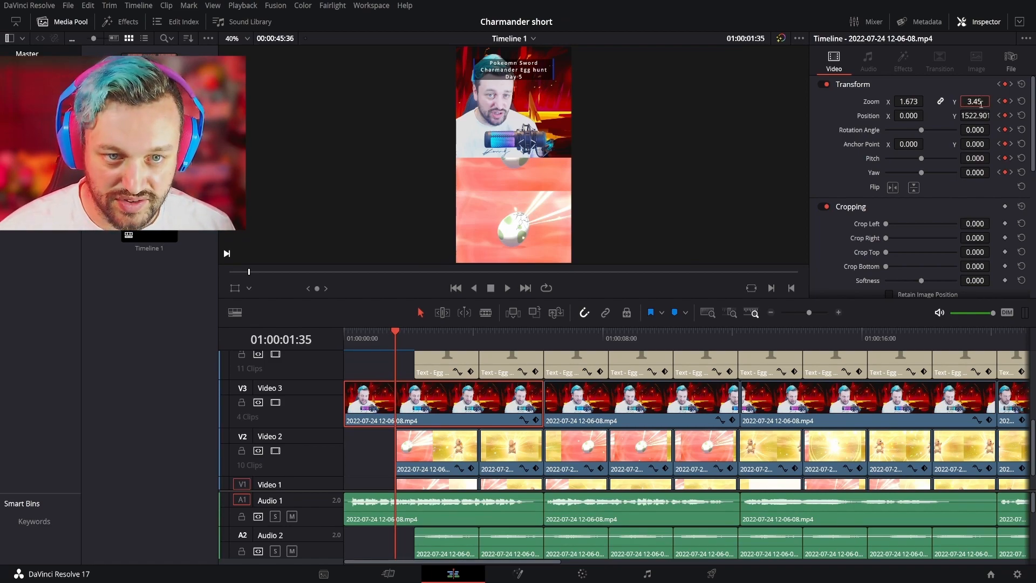
pyautogui.click(981, 104)
pyautogui.write('3.45')
pyautogui.press('Return')
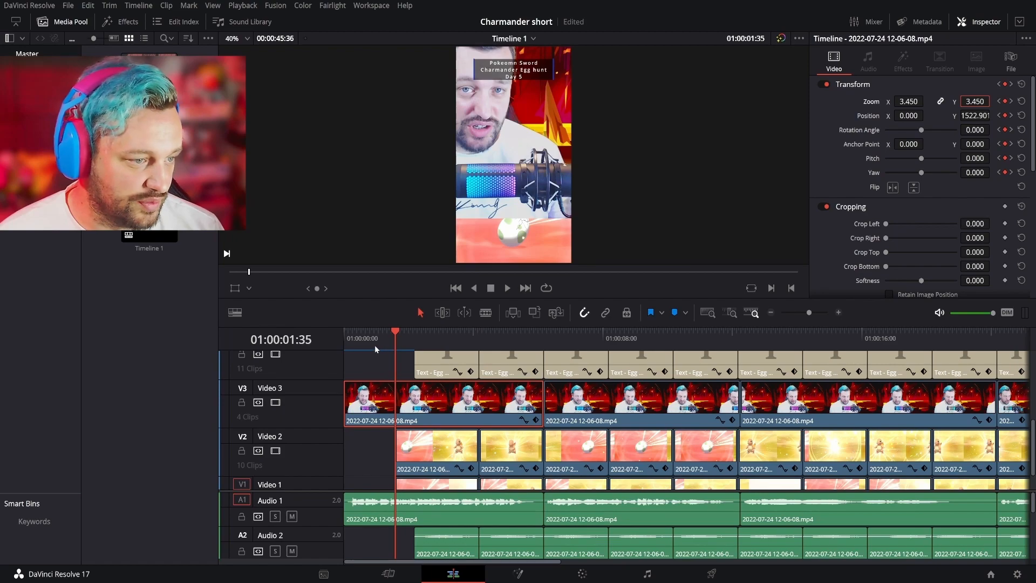
pyautogui.hotkey('ctrl', 's')
# - Set the face-camera clip's Position X to 233 at the timeline start and save the project
pyautogui.press('Home')
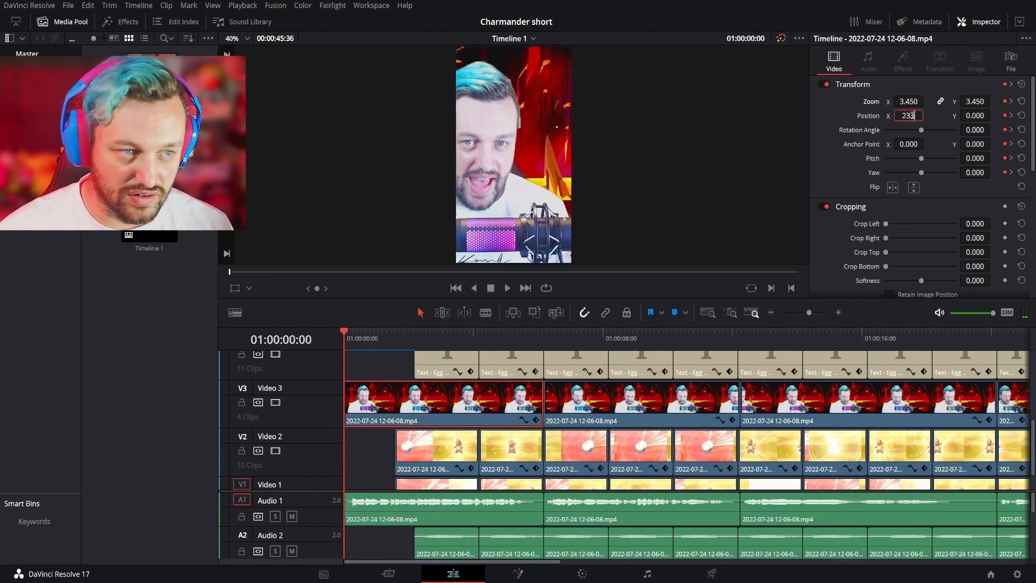
pyautogui.click(911, 116)
pyautogui.write('233')
pyautogui.press('Return')
pyautogui.hotkey('ctrl', 's')
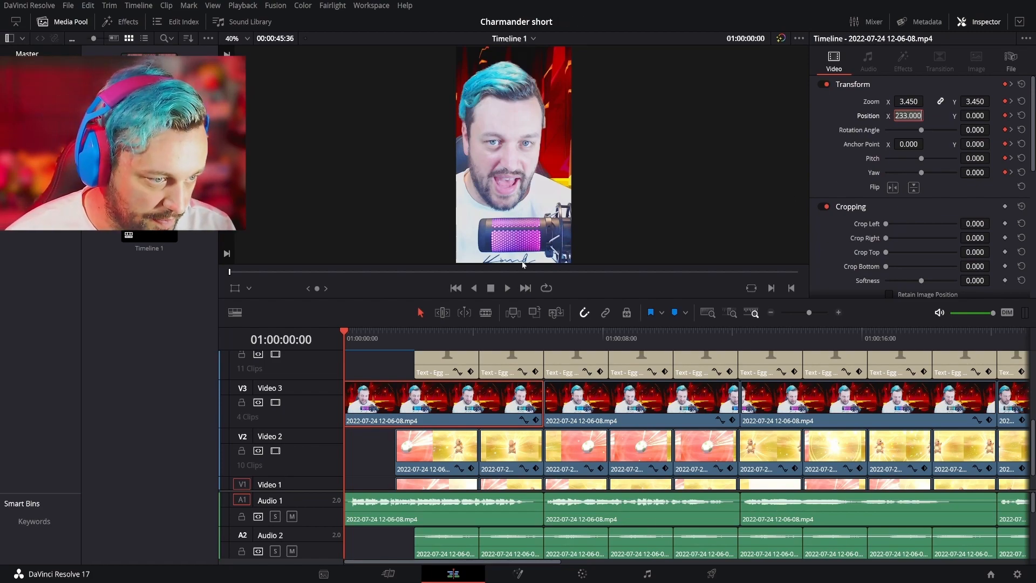
# - Set the face-camera clip's Position X to 233 and Position Y to 0 at the 01:00:01:35 keyframe
pyautogui.click(396, 342)
pyautogui.click(912, 117)
pyautogui.write('233')
pyautogui.press('Return')
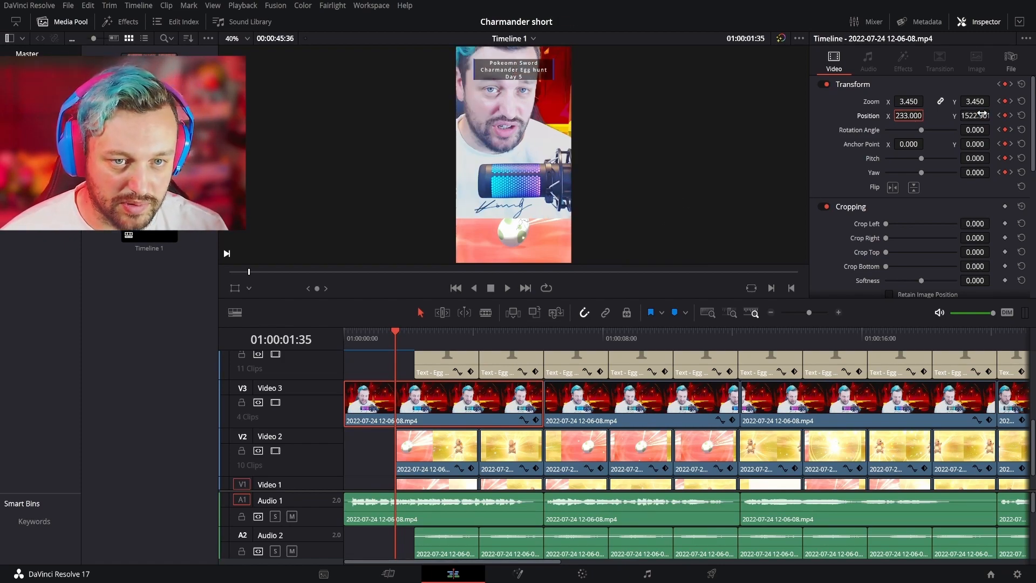
pyautogui.click(982, 115)
pyautogui.write('0')
pyautogui.press('Return')
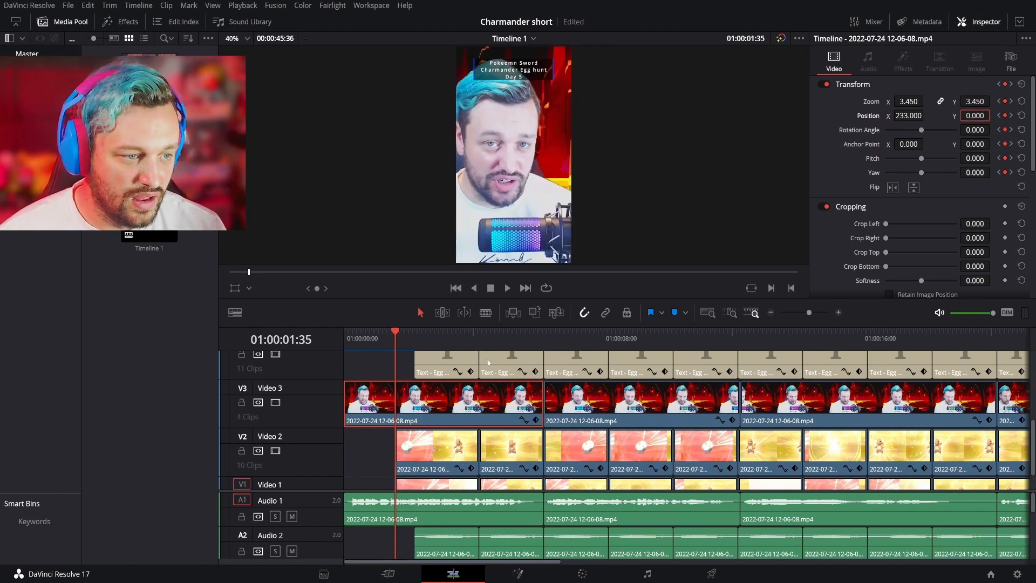
# - Play back the opening to check the face-camera move and egg titles, and return to the timeline start
pyautogui.click(386, 337)
pyautogui.press('space')
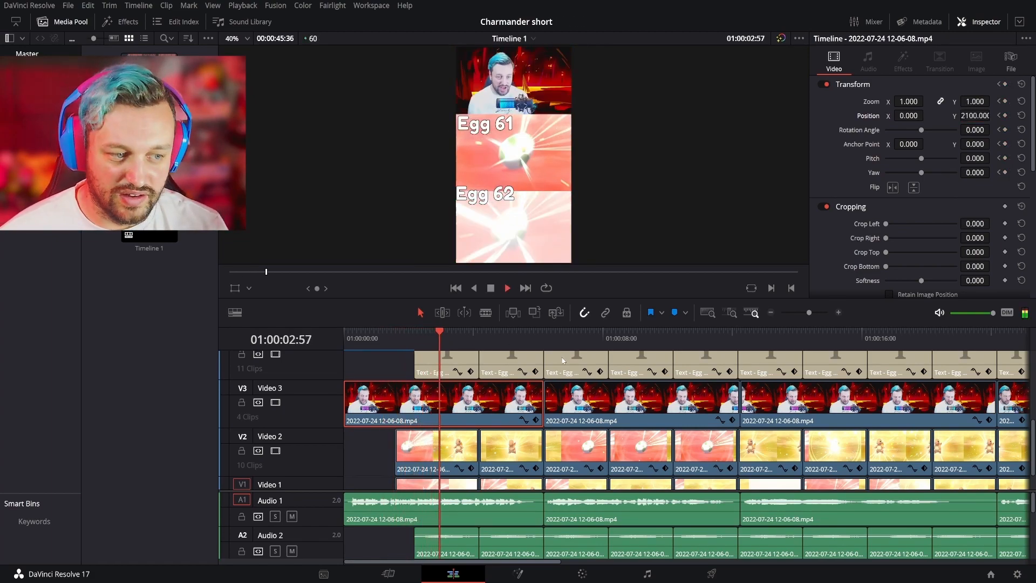
pyautogui.press('space')
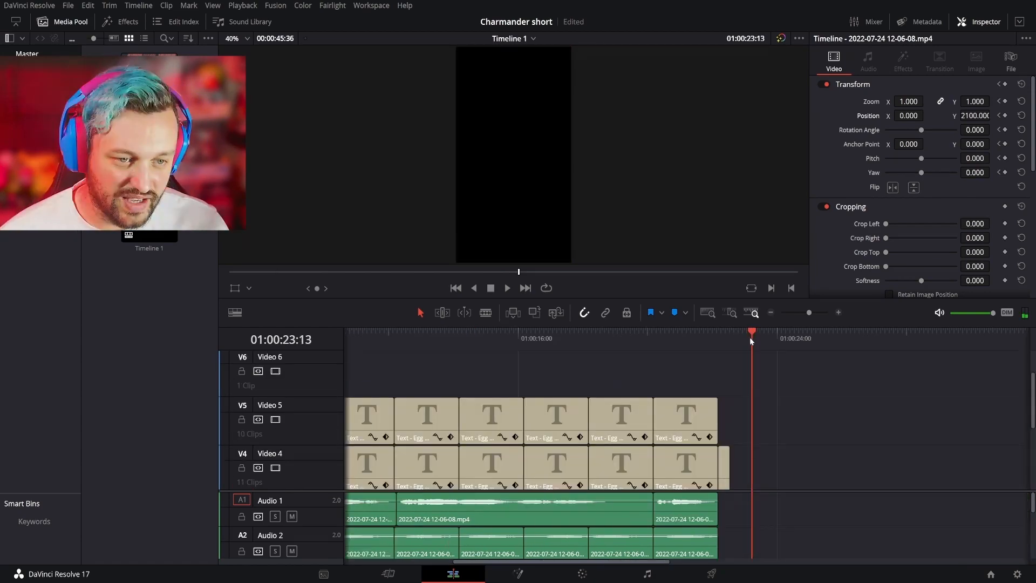
pyautogui.moveTo(749, 338); pyautogui.dragTo(131, 337)
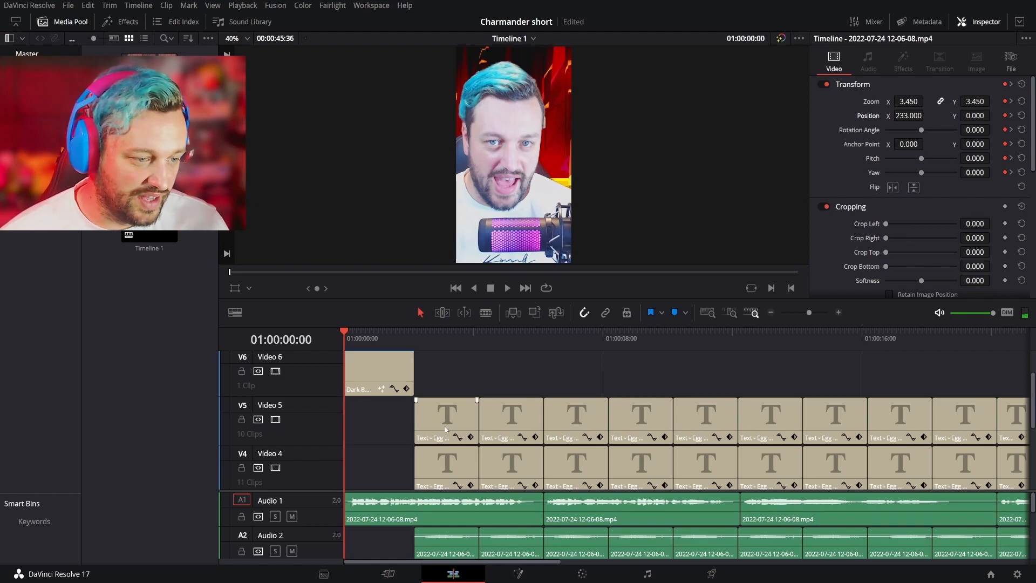
# - Renumber the first stacked pair of egg titles on Video 4 and Video 5 as Egg 81 and Egg 82
pyautogui.click(443, 475)
pyautogui.click(846, 132)
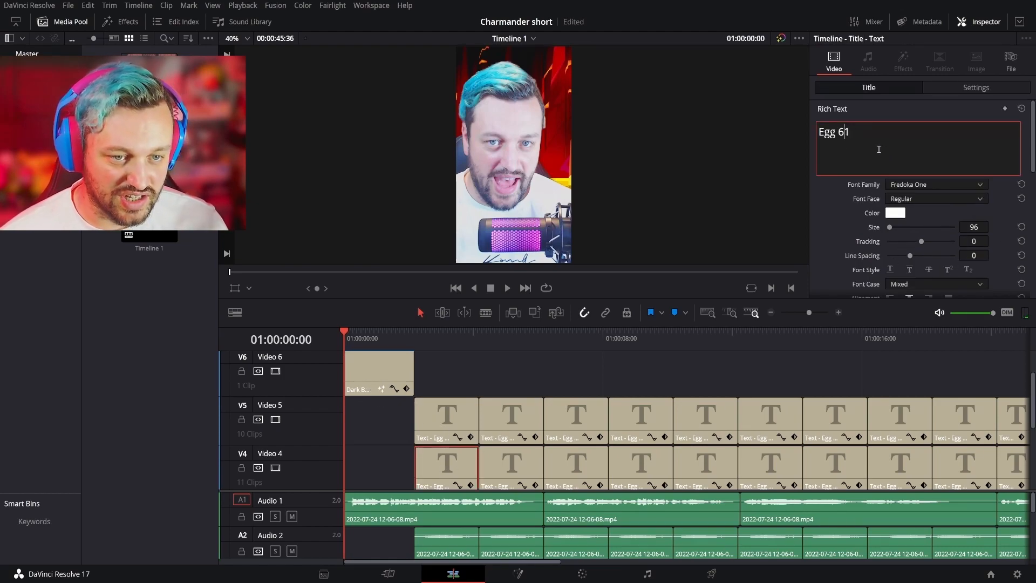
pyautogui.click(448, 418)
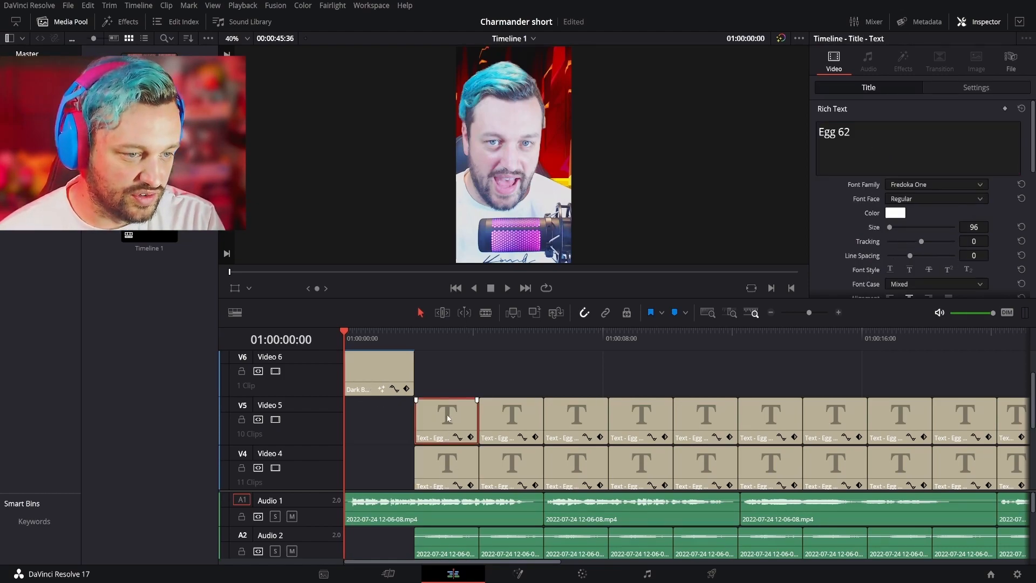
pyautogui.click(844, 131)
# - Renumber the second pair of egg titles as Egg 83 and Egg 84, and the third pair as Egg 85 and Egg 86
pyautogui.click(512, 462)
pyautogui.click(843, 132)
pyautogui.moveTo(844, 134); pyautogui.dragTo(838, 133)
pyautogui.write('8')
pyautogui.click(511, 418)
pyautogui.write('8')
pyautogui.click(577, 465)
pyautogui.write('8')
pyautogui.click(587, 406)
pyautogui.write('8')
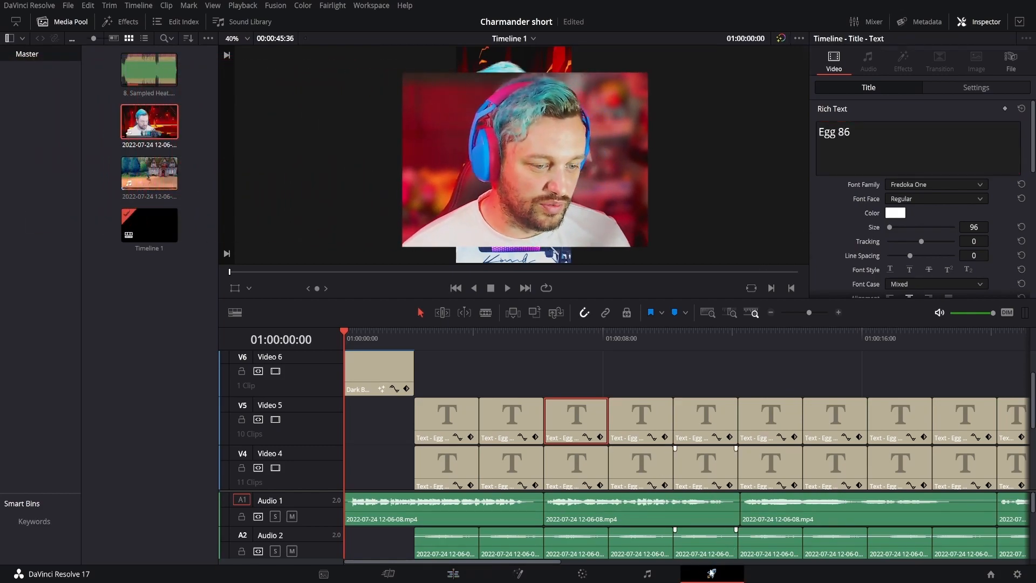
# - Set up a render with the YouTube 1080p preset and a custom resolution of 1080 x 1920
pyautogui.click(711, 573)
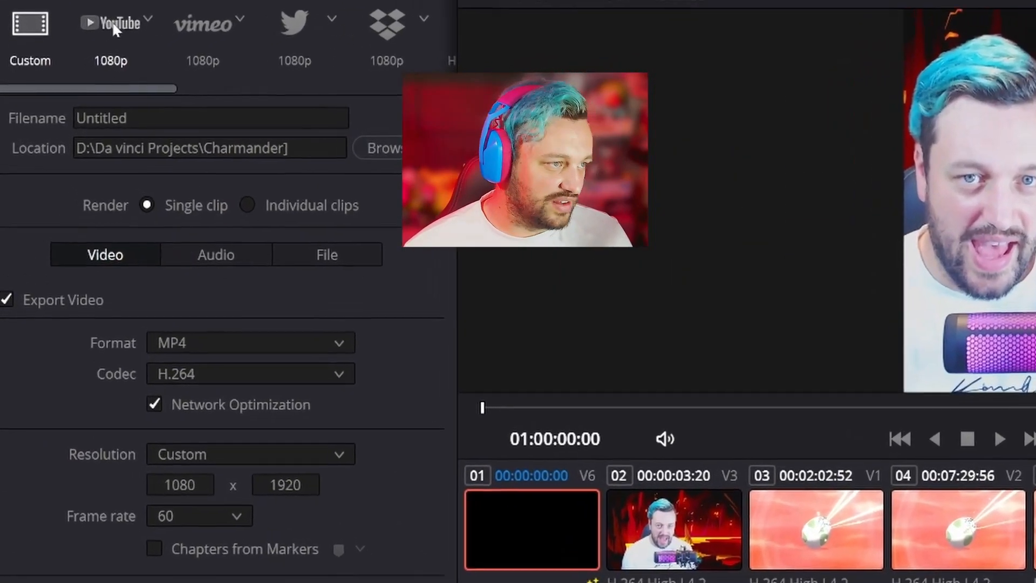
pyautogui.click(113, 25)
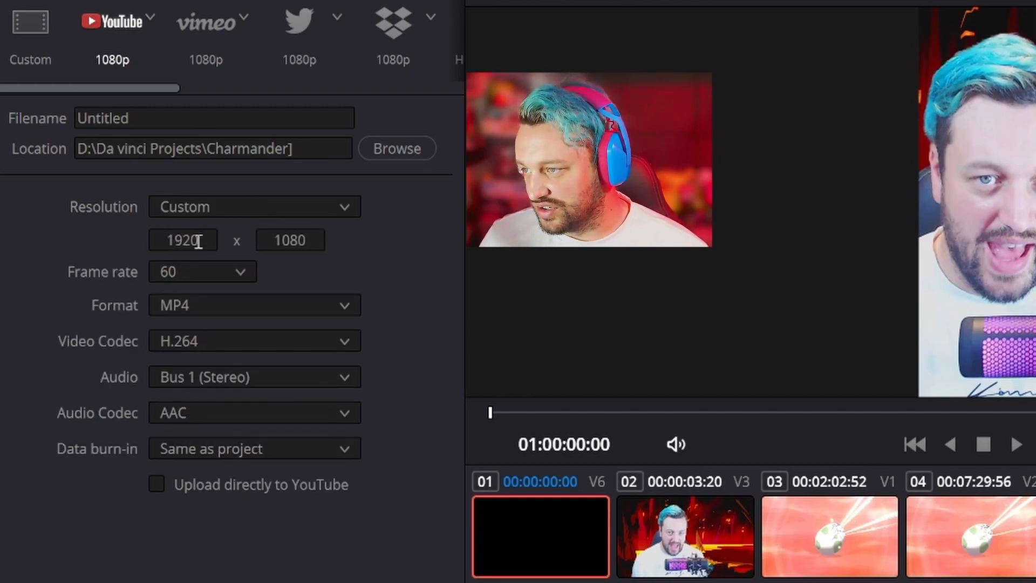
pyautogui.click(198, 240)
pyautogui.write('1808')
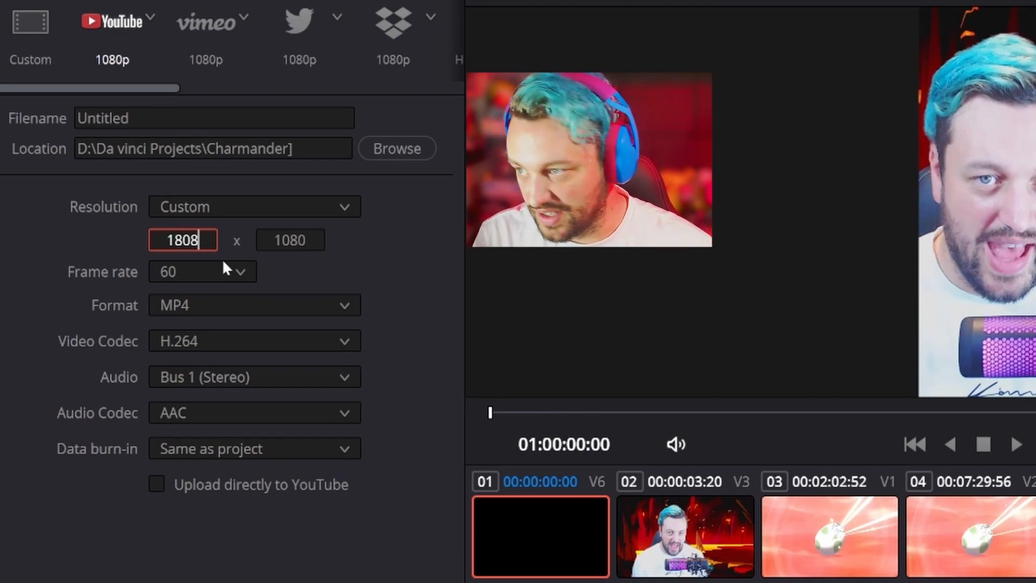
pyautogui.press('Tab')
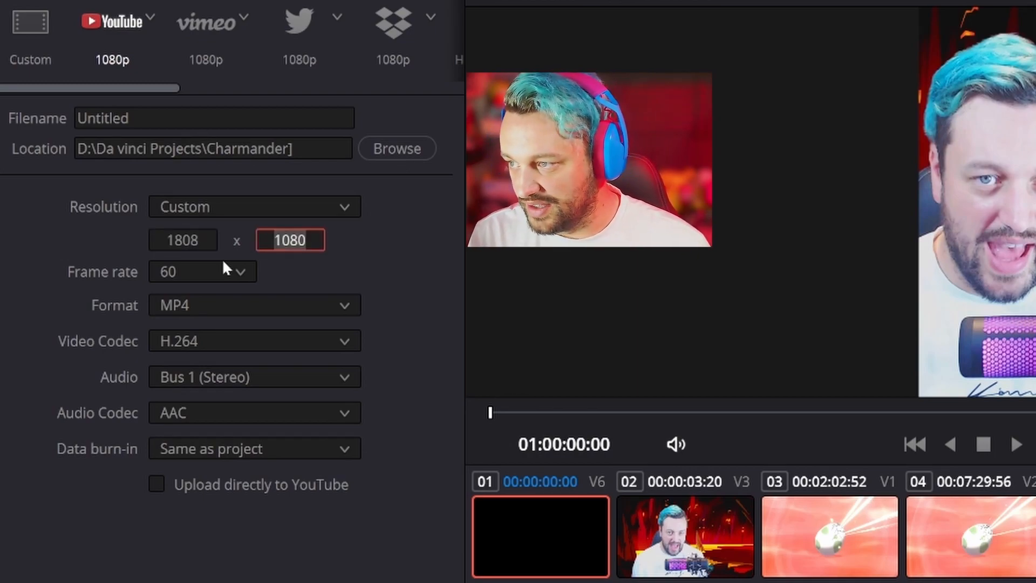
pyautogui.moveTo(202, 238); pyautogui.dragTo(179, 238)
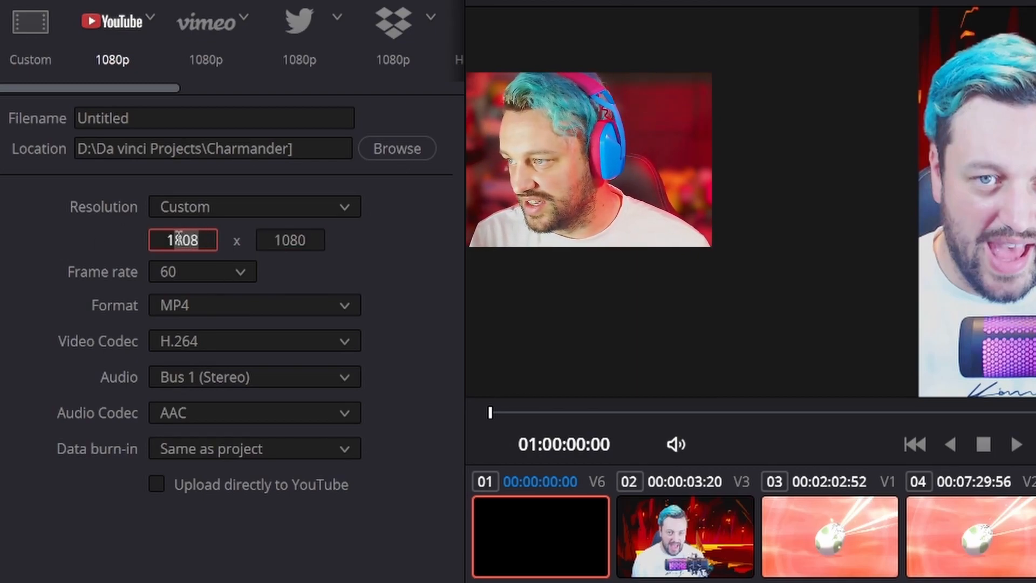
pyautogui.write('80')
pyautogui.press('BackSpace')
pyautogui.press('BackSpace')
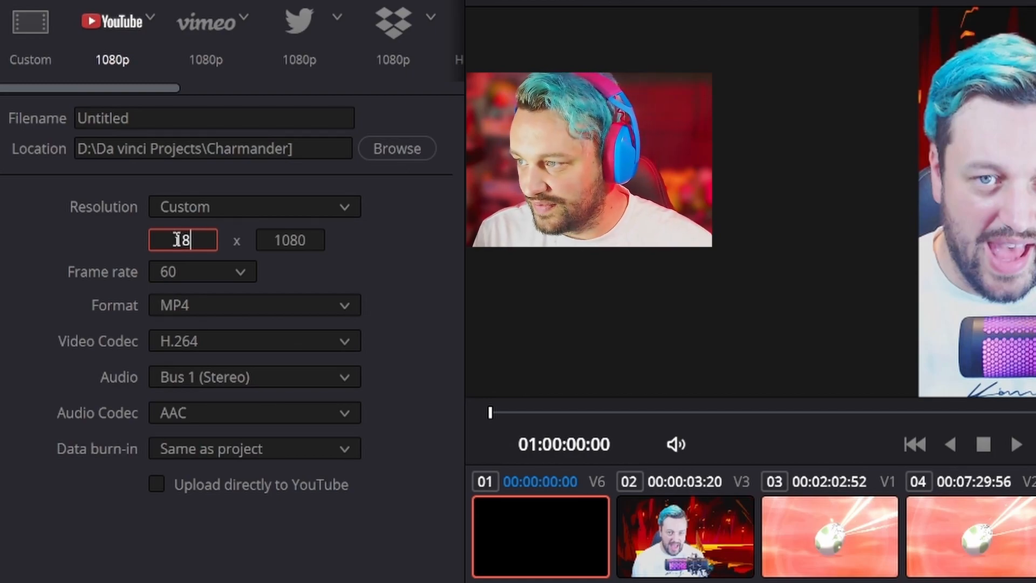
pyautogui.write('080')
pyautogui.press('Tab')
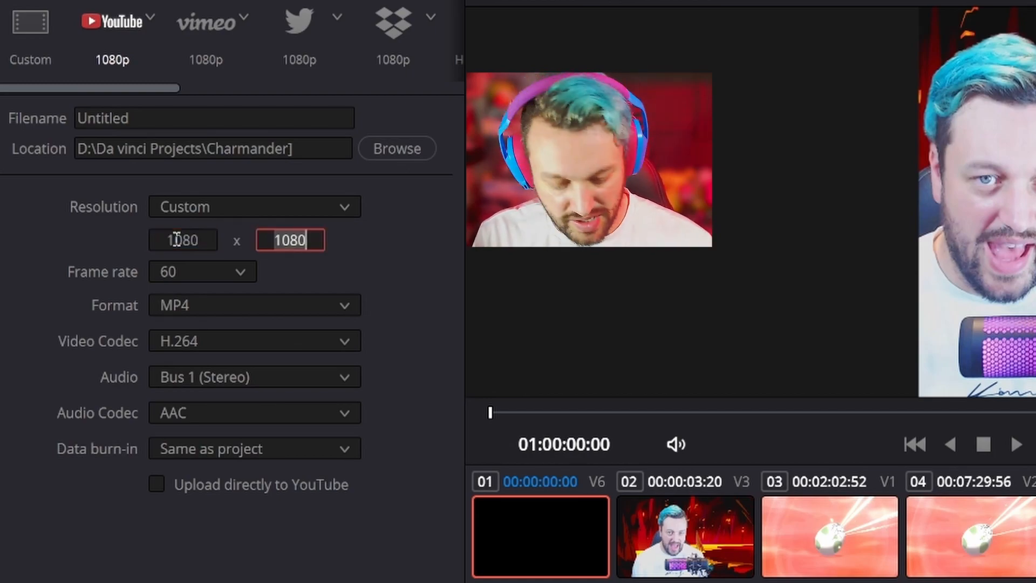
pyautogui.write('1920')
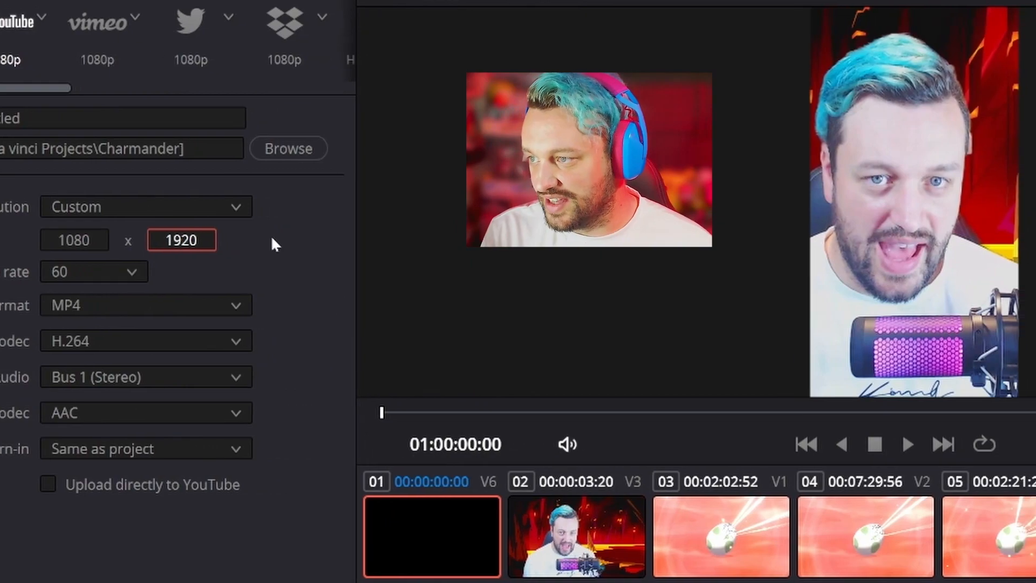
pyautogui.press('Return')
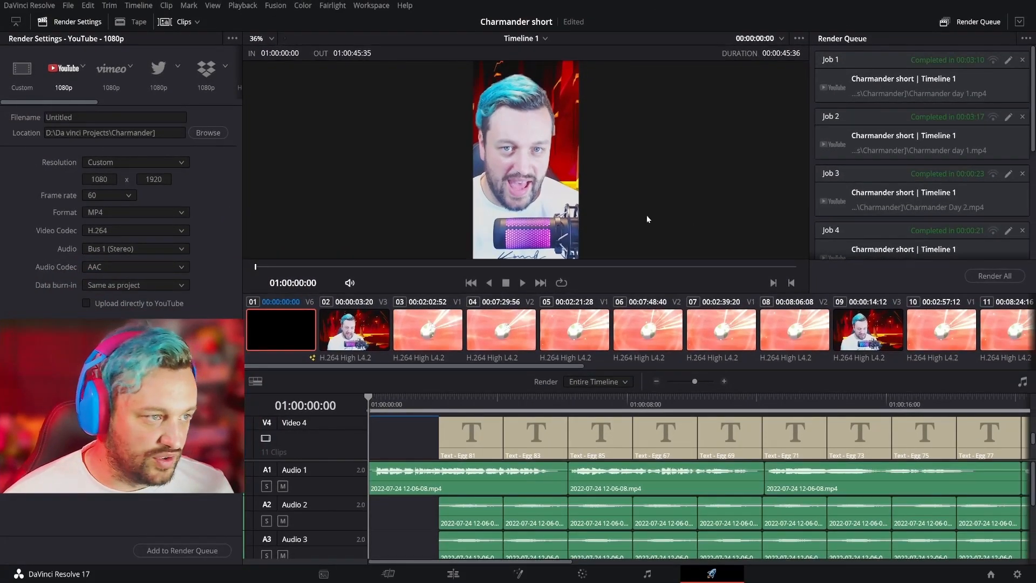
# - Check the earlier jobs in the render queue and name the output file "charmader day 5"
pyautogui.doubleClick(77, 119)
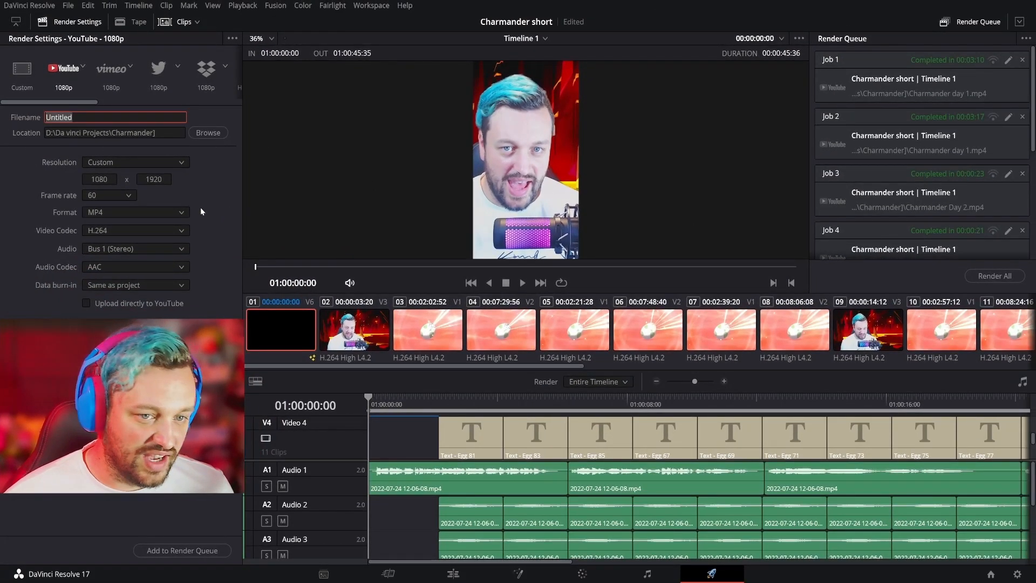
pyautogui.scroll(-5, 949, 194)
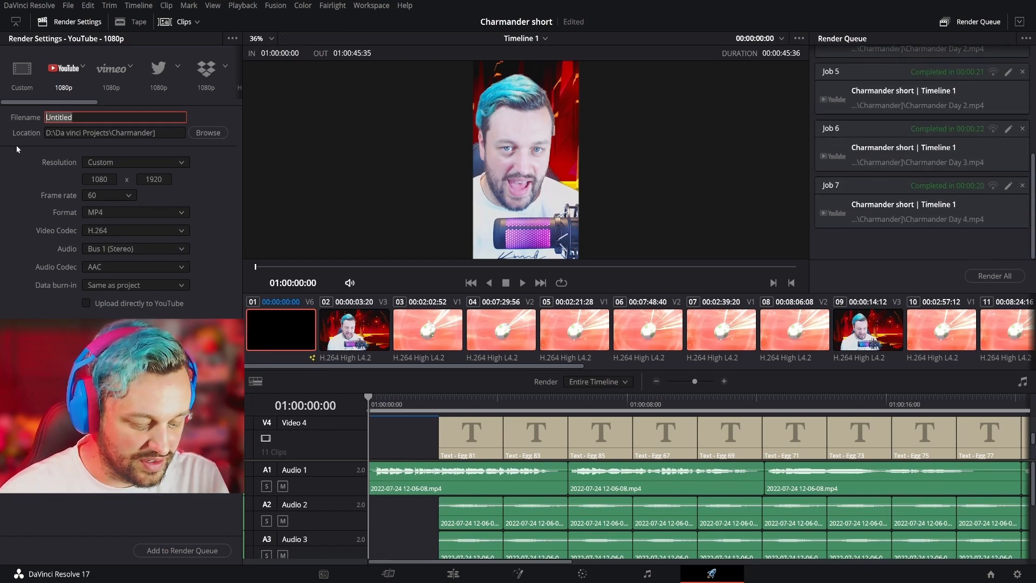
pyautogui.write('charmader ')
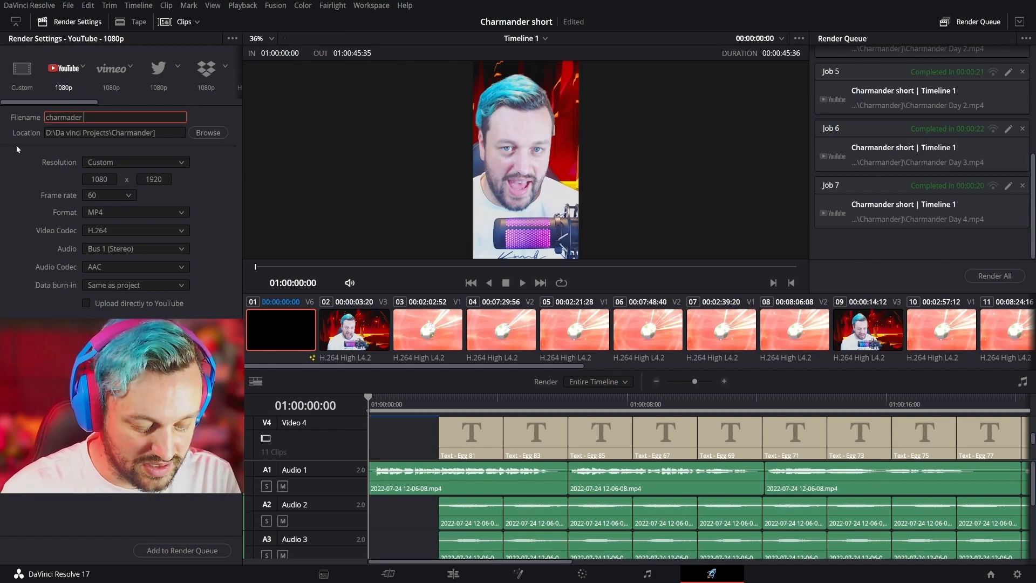
pyautogui.write('day 5')
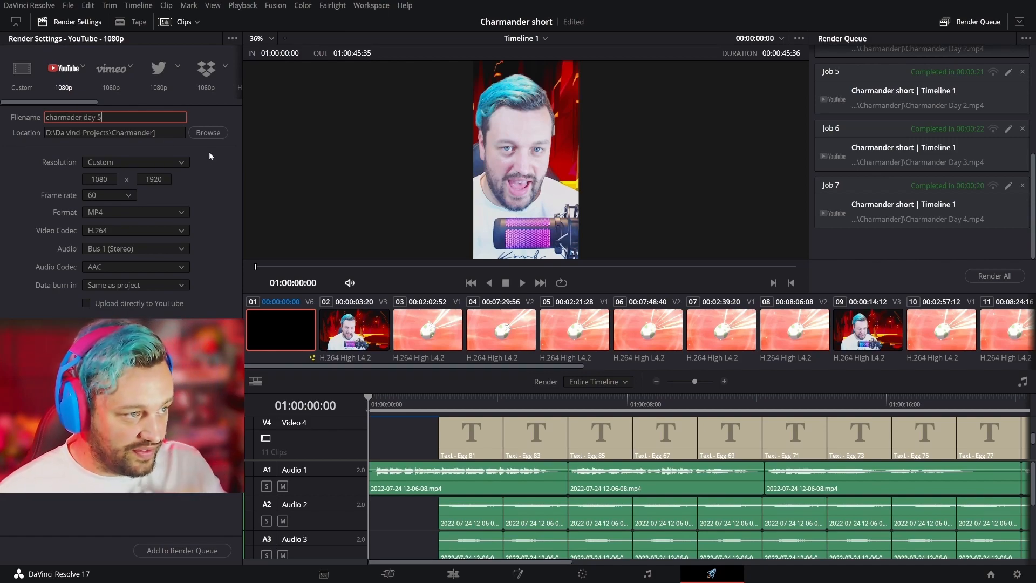